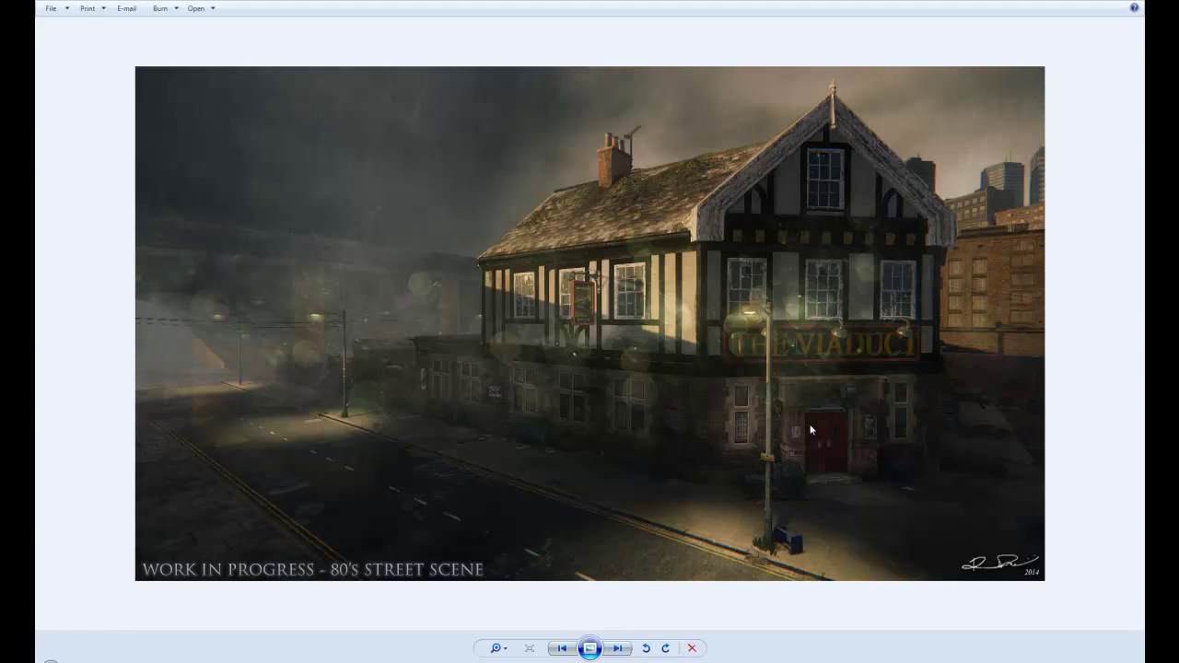
Review the work-in-progress renders of the memorial column, grave headstone and modular park wall, ending back on the pub exterior
left_click(559, 651)
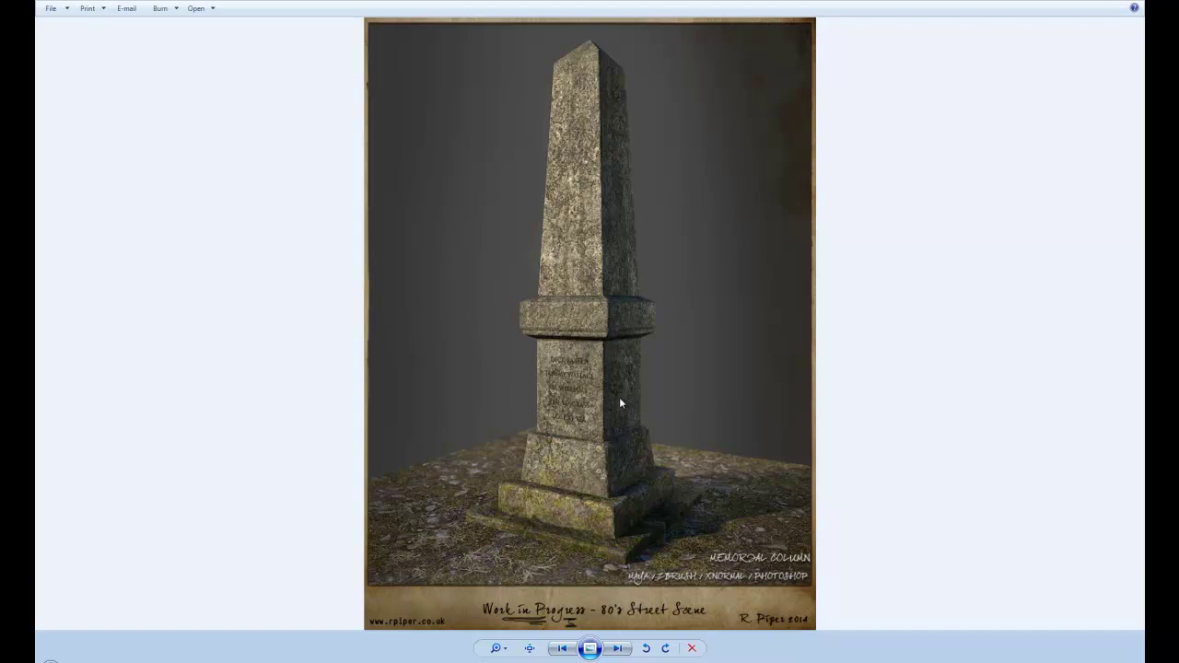
left_click(564, 648)
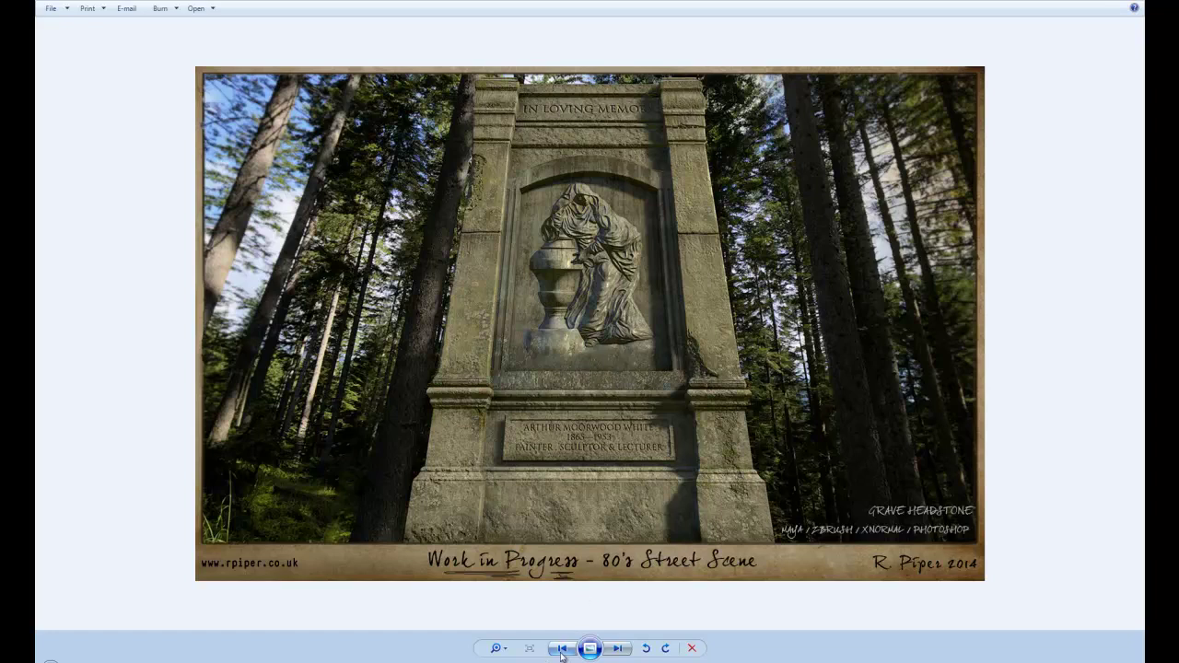
left_click(617, 647)
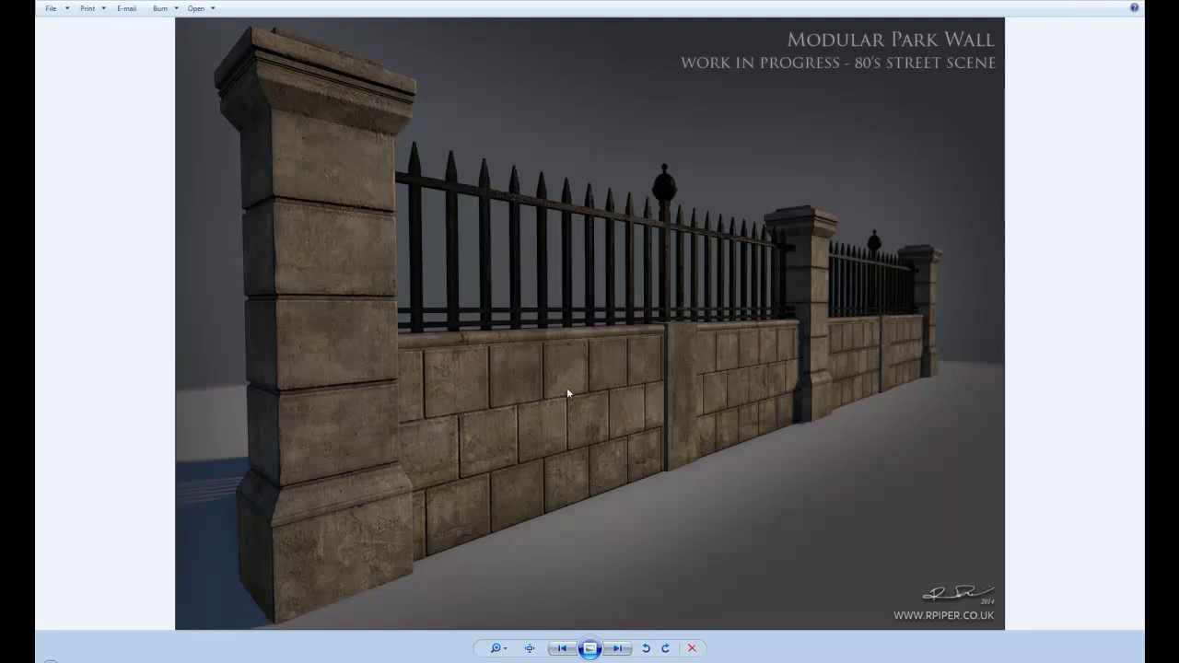
left_click(616, 649)
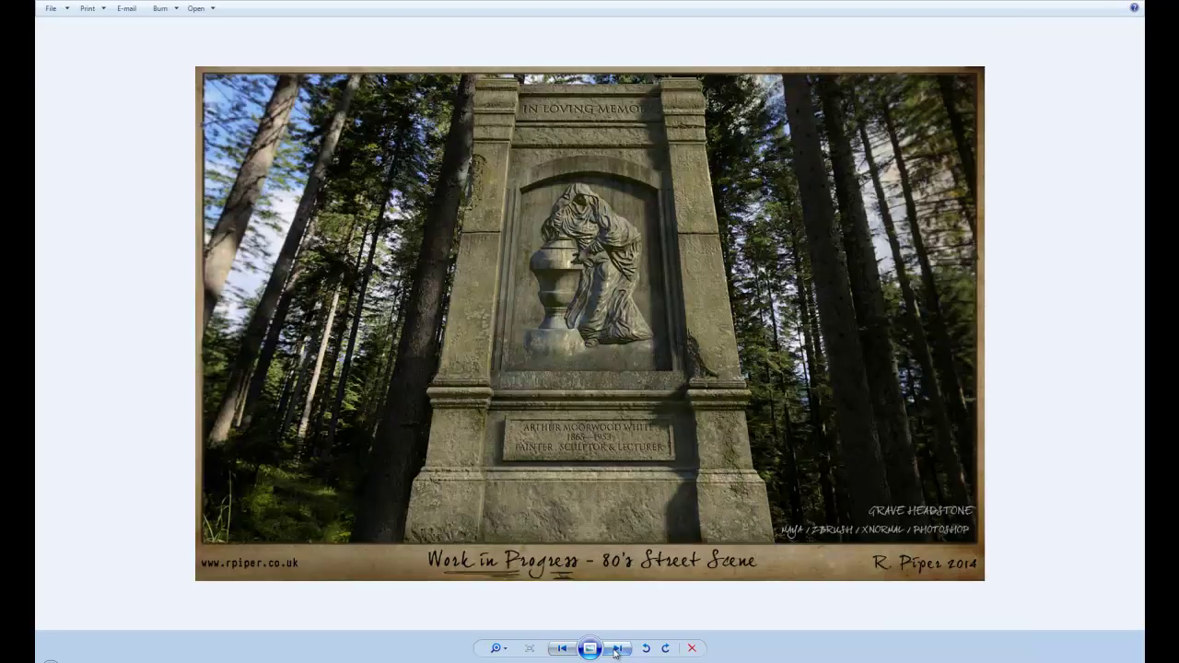
left_click(616, 649)
left_click(616, 648)
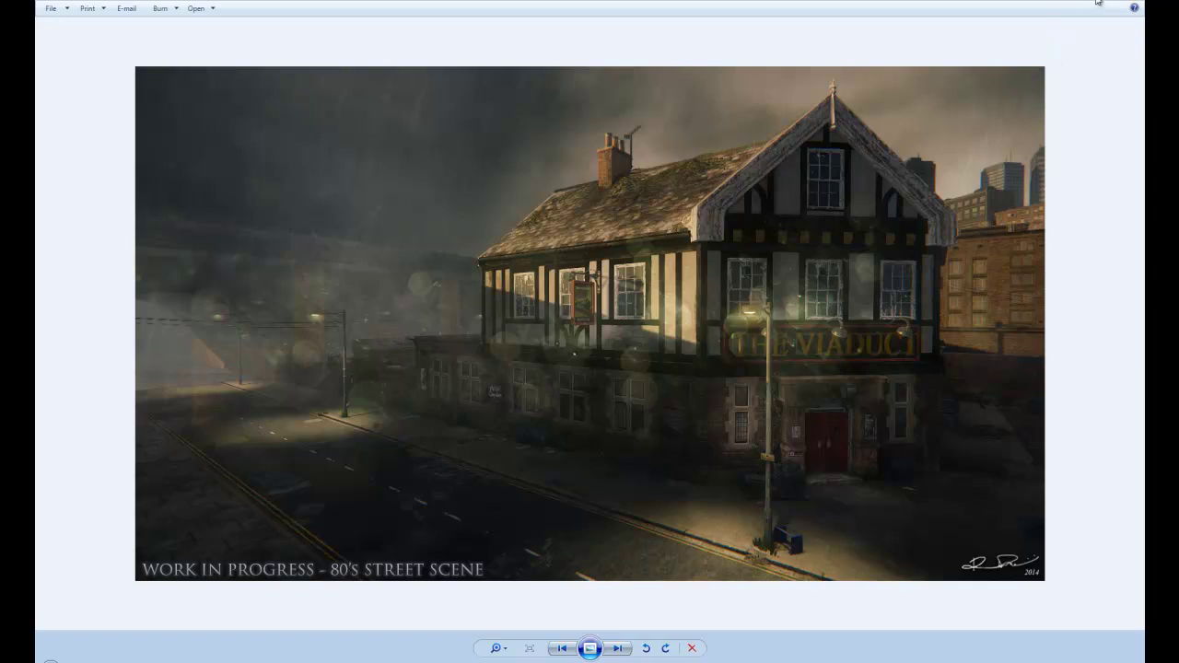
Browse the pub interior reference photos, studying the seating, bar stools, tables, panelled booth and dartboard fireplace
key("Right")
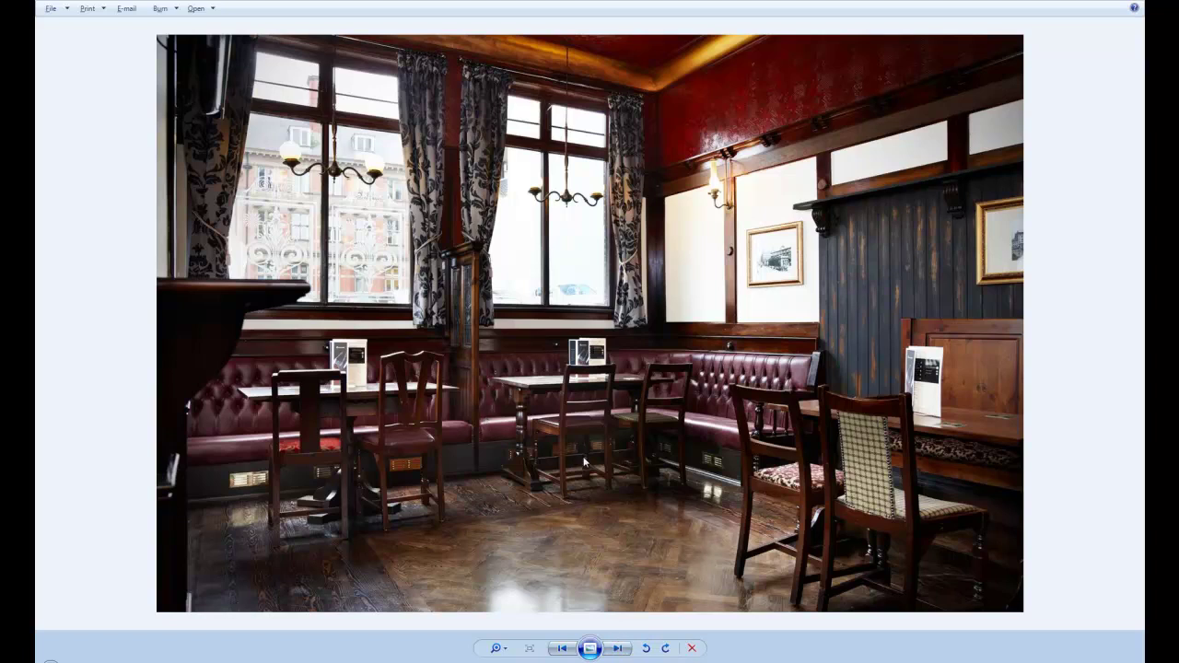
left_click(617, 649)
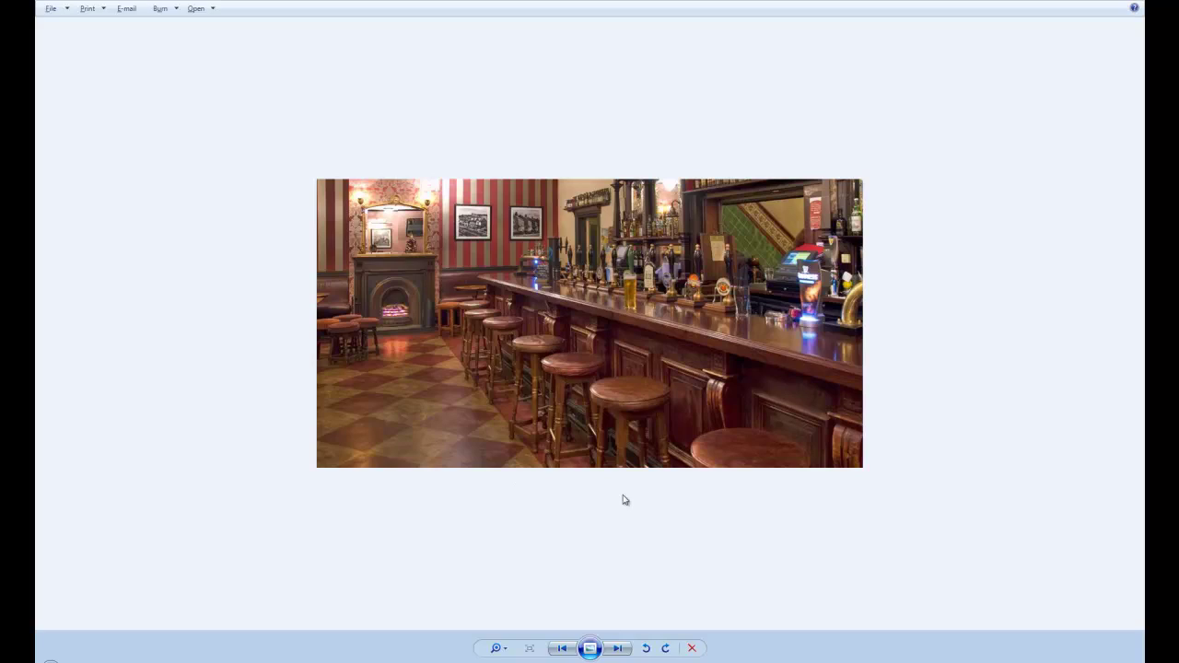
left_click(615, 649)
left_click(618, 650)
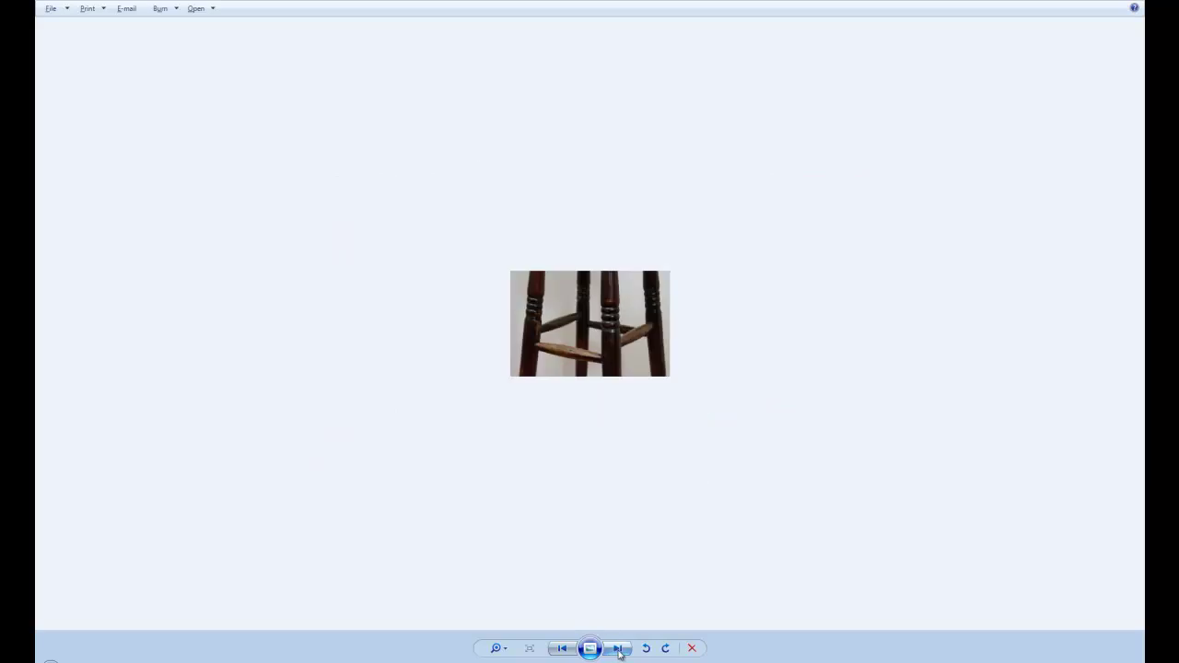
left_click(618, 650)
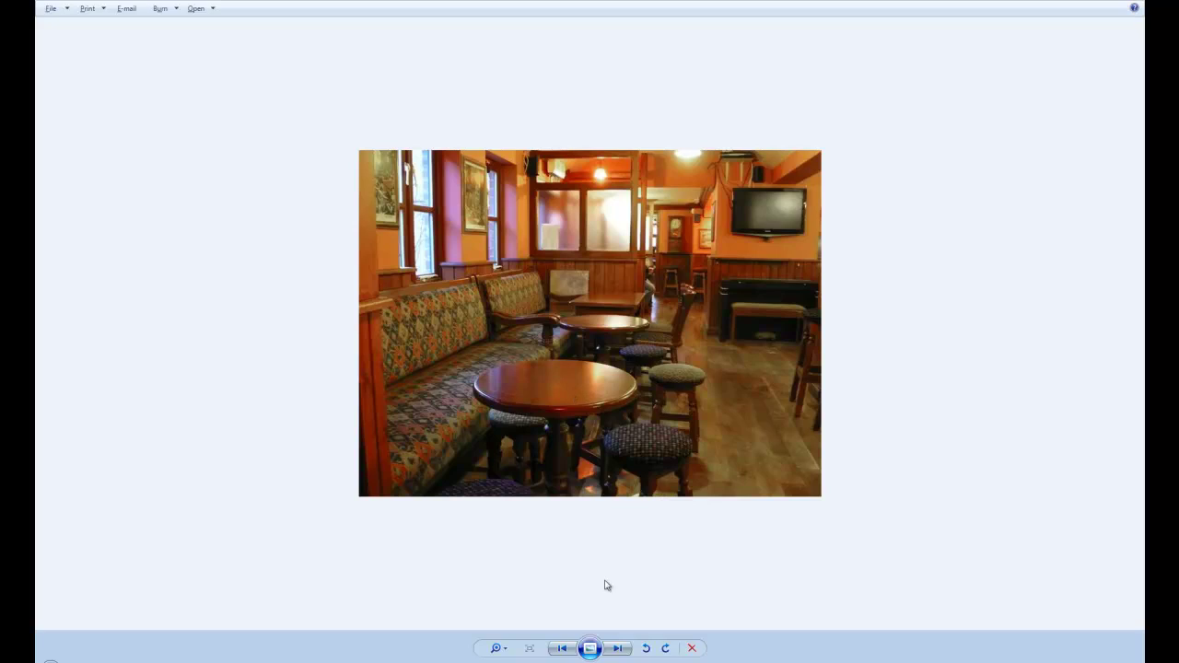
left_click(617, 648)
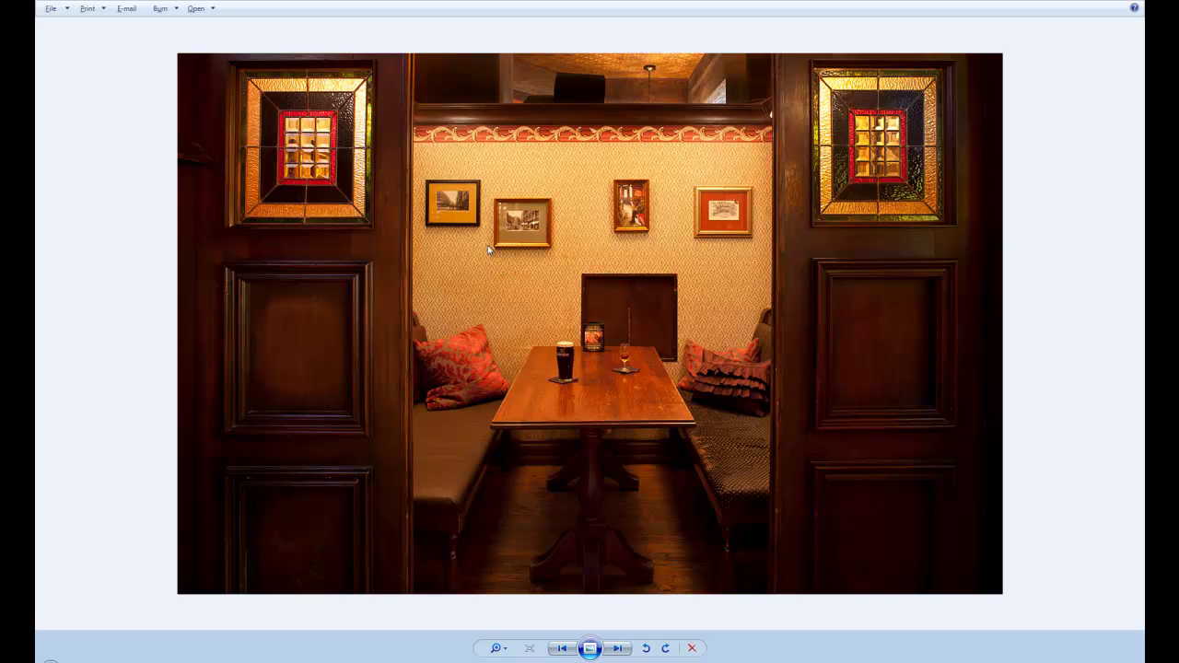
left_click(617, 648)
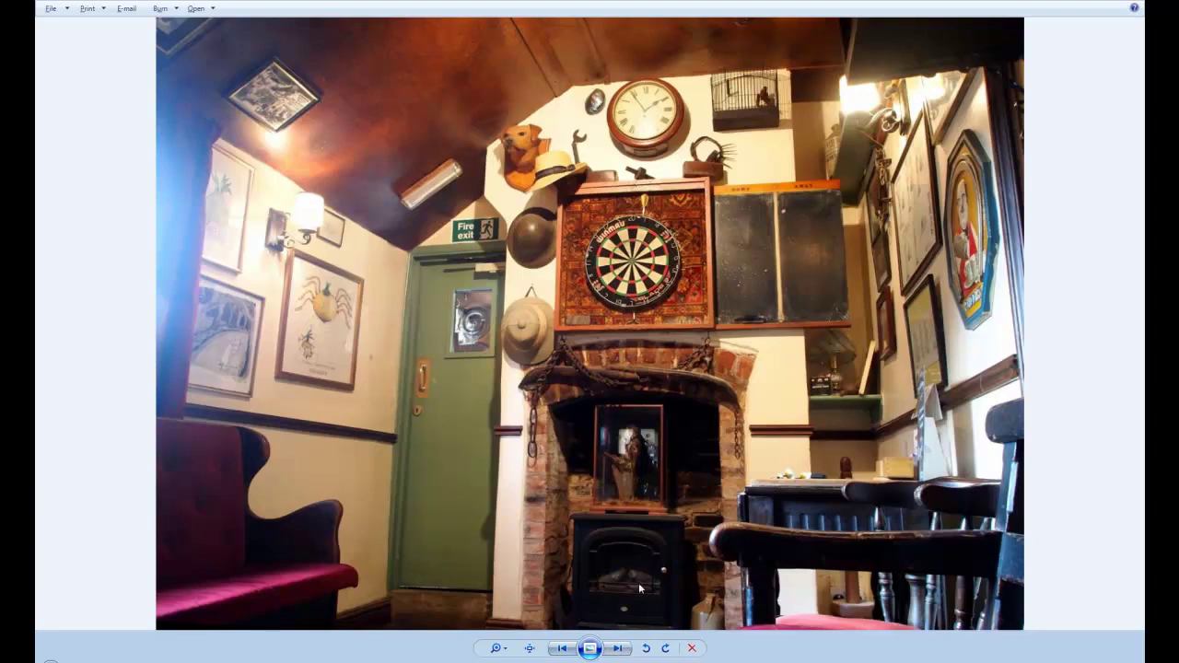
left_click(572, 649)
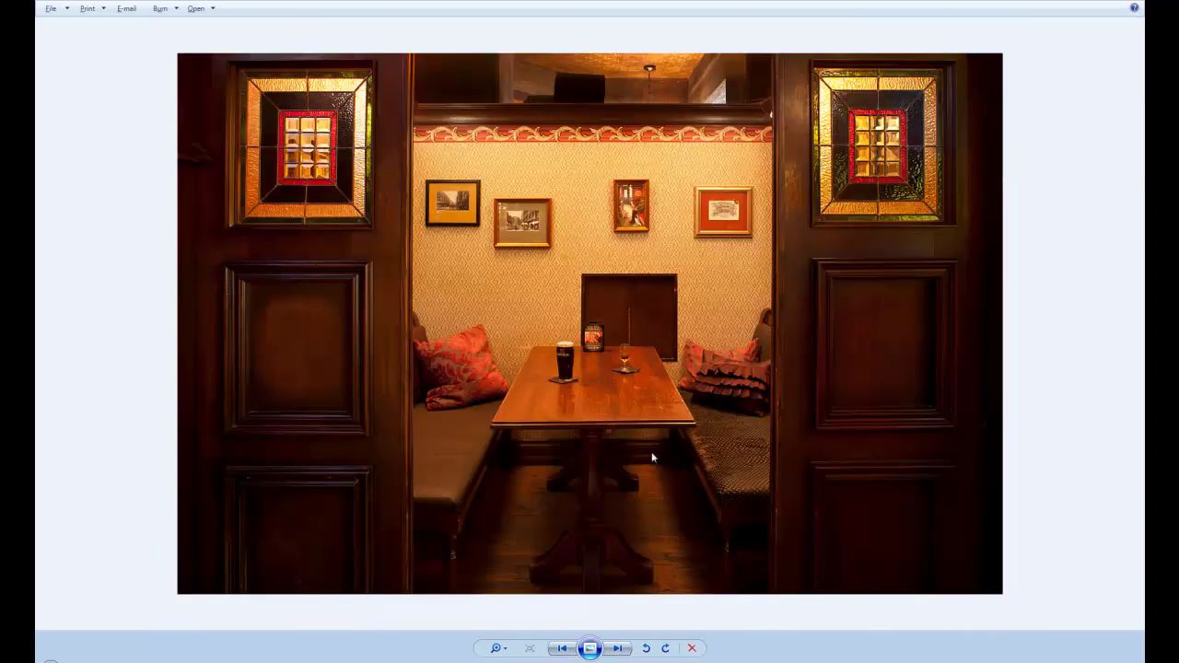
left_click(624, 652)
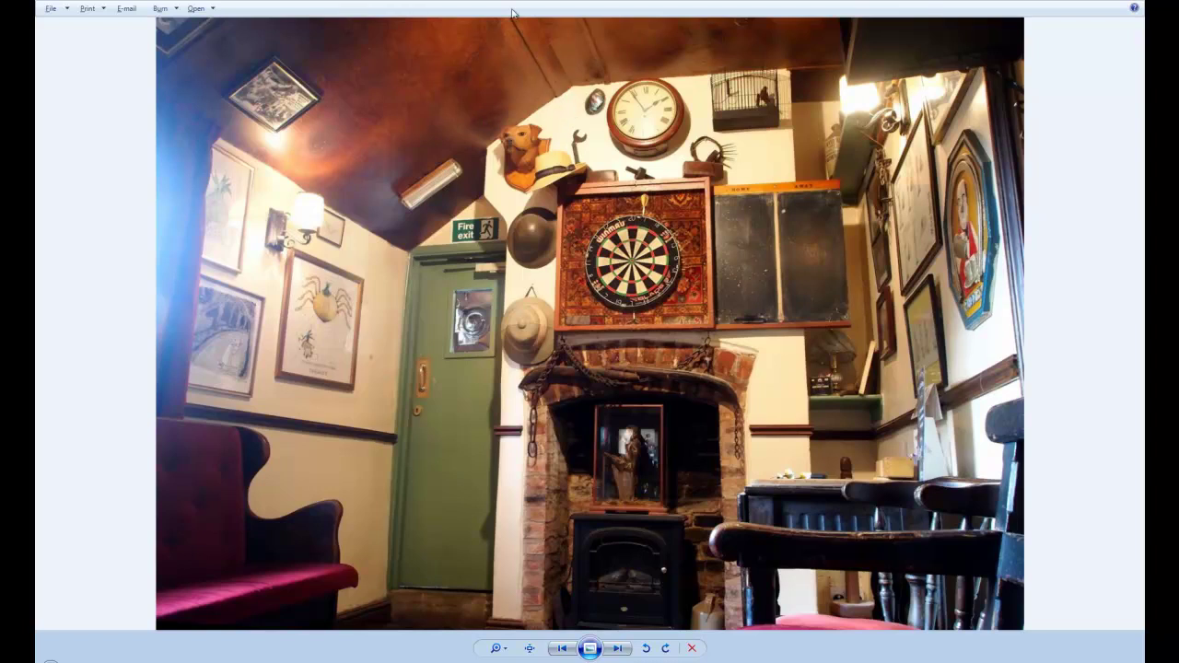
View the bench seating reference and examine the panelled bar counter with the brass foot rail and red stools up close
left_click(623, 648)
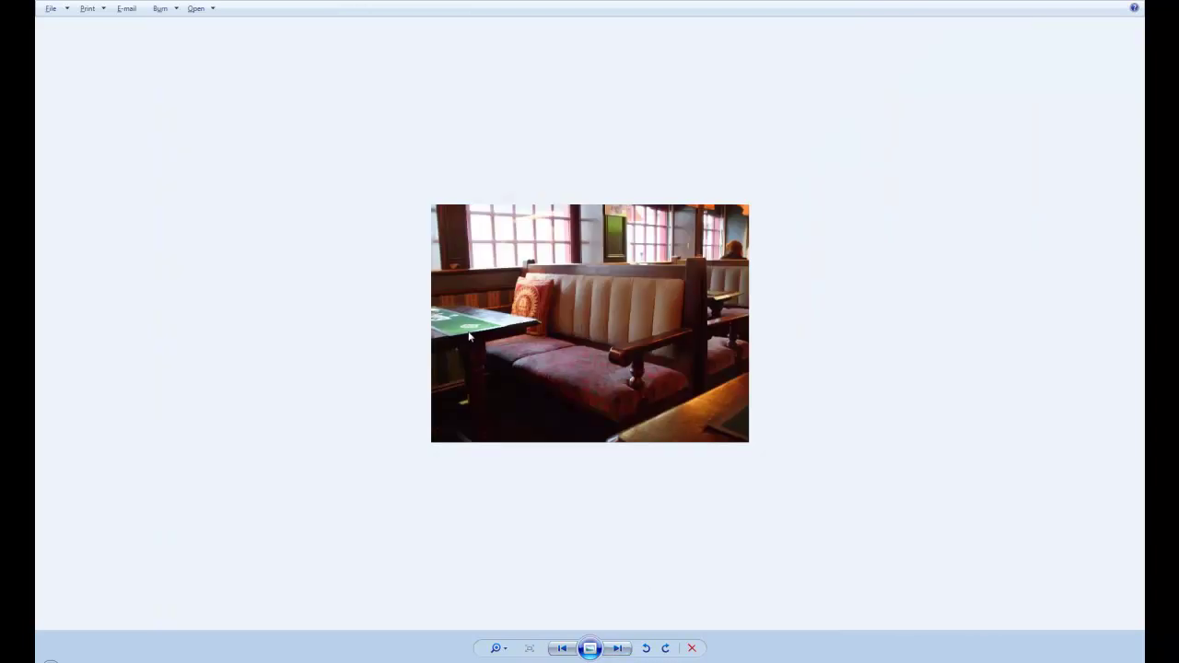
left_click(618, 648)
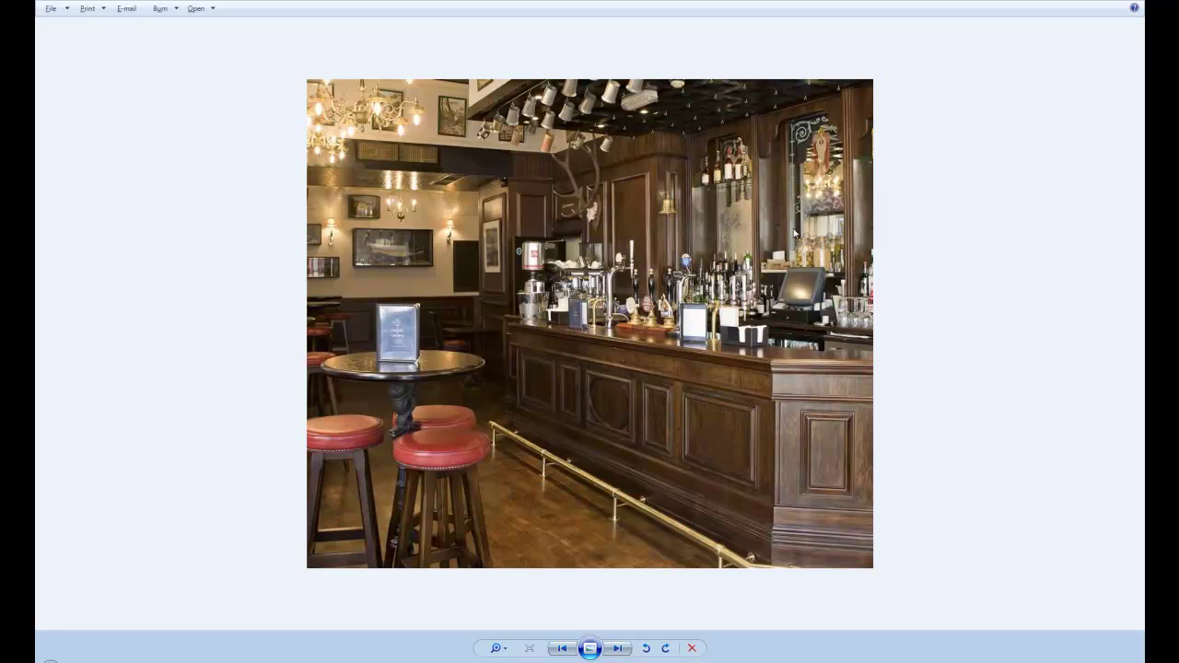
scroll(742, 241, "up", 2)
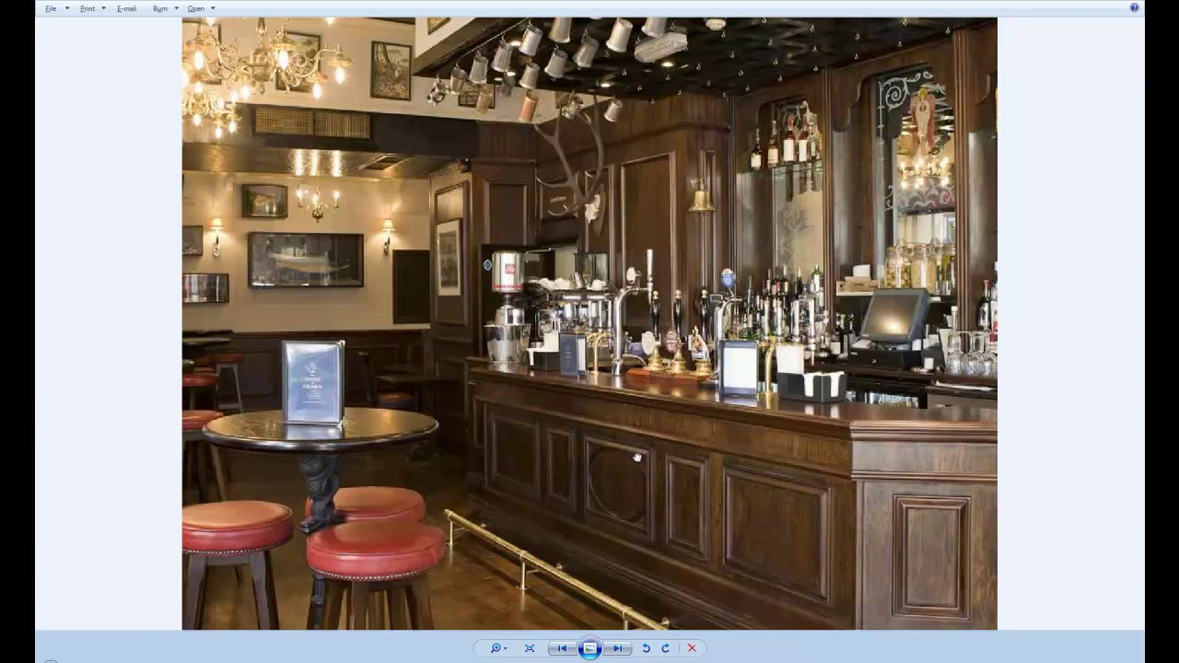
left_click_drag(637, 459, 599, 331)
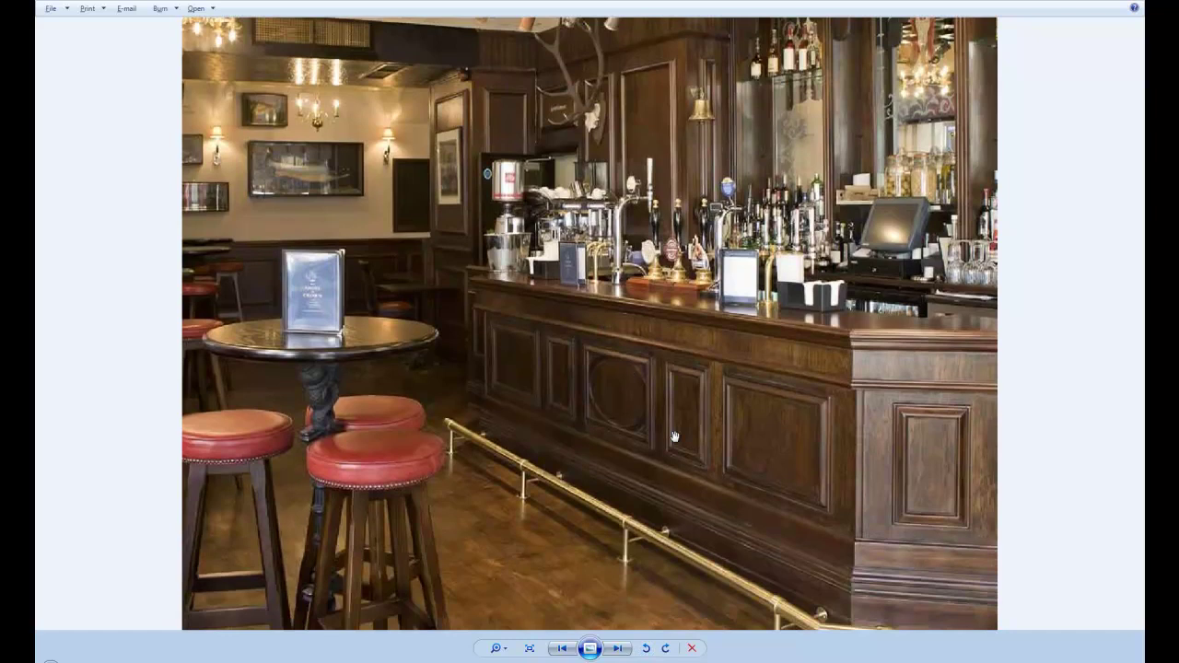
Go through the reference photos of the dining room, wooden chairs, candlelit tables, back-bar shelves and polished countertop
left_click(617, 647)
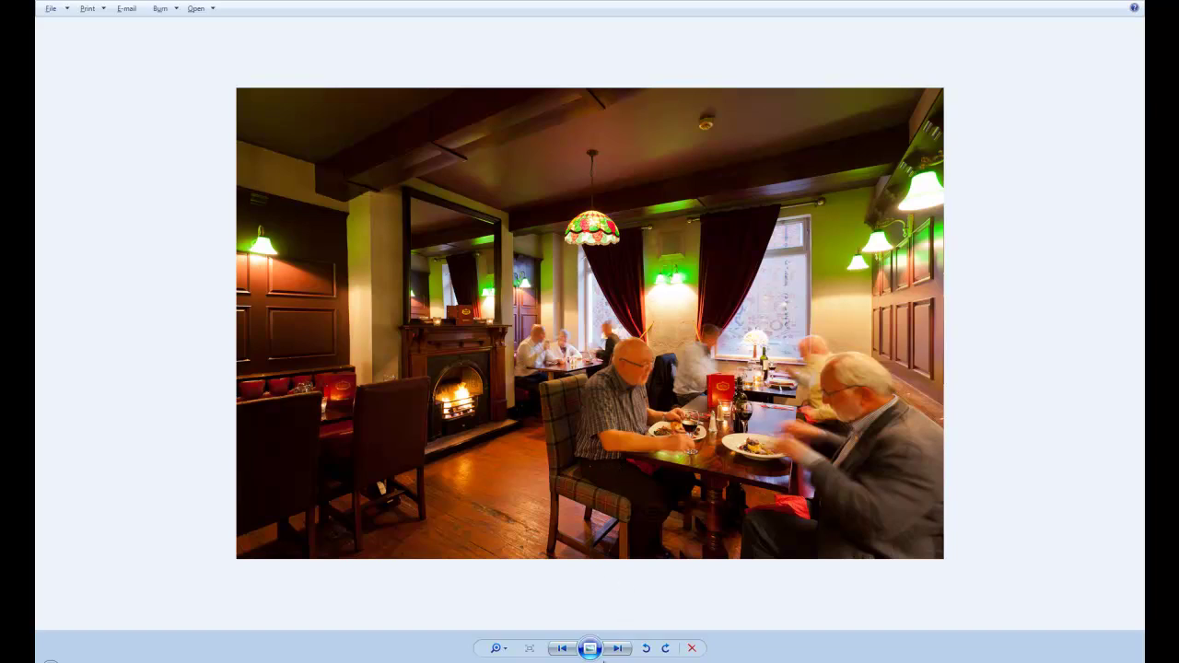
left_click(622, 649)
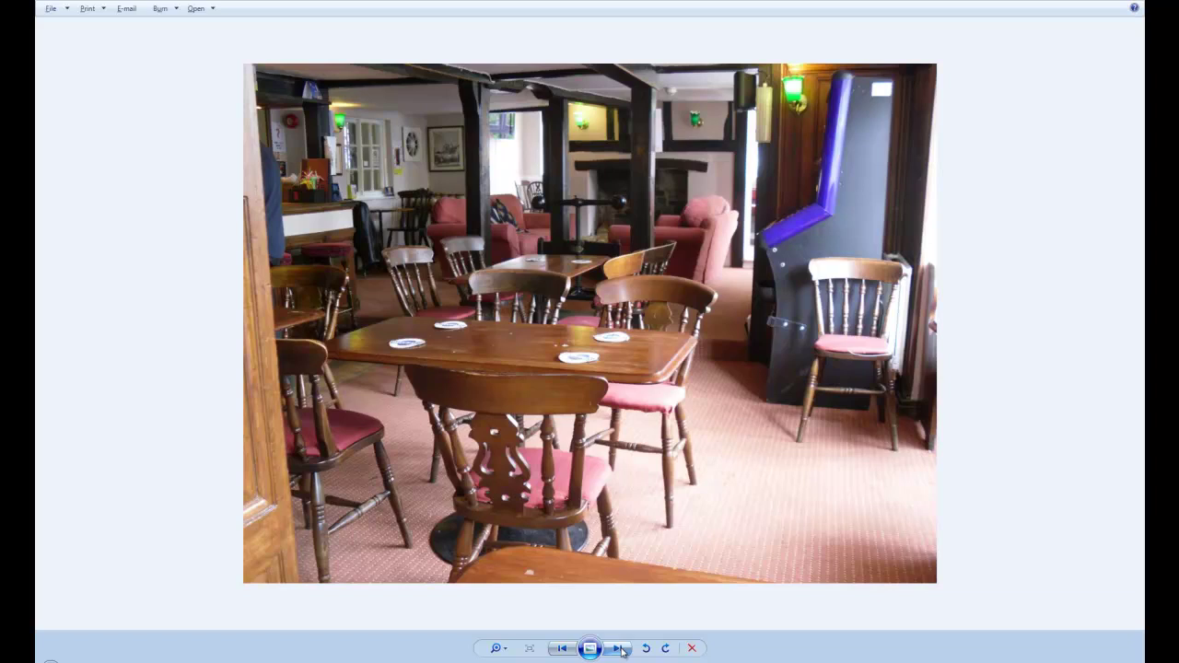
left_click(619, 651)
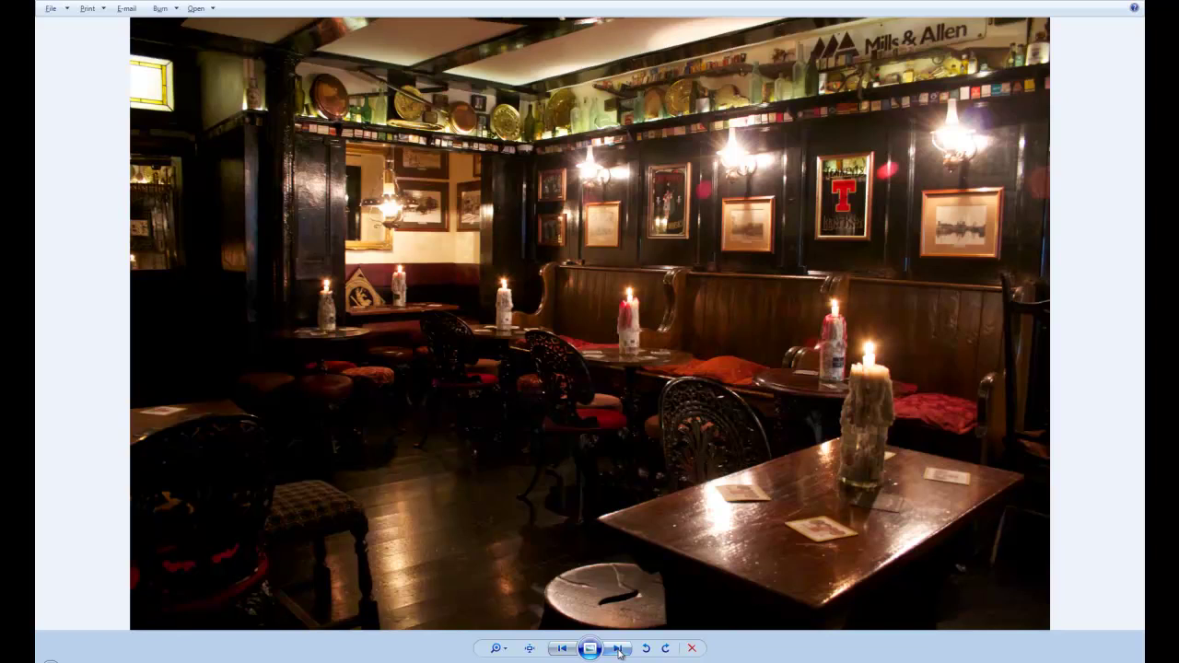
left_click(618, 651)
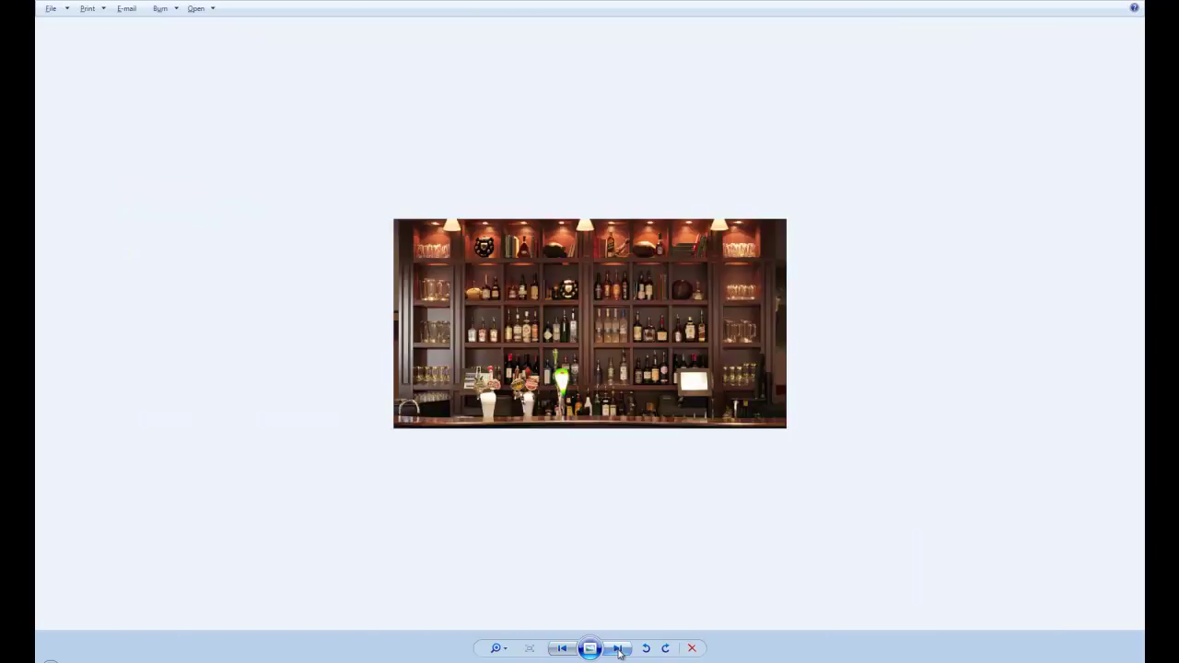
left_click(619, 651)
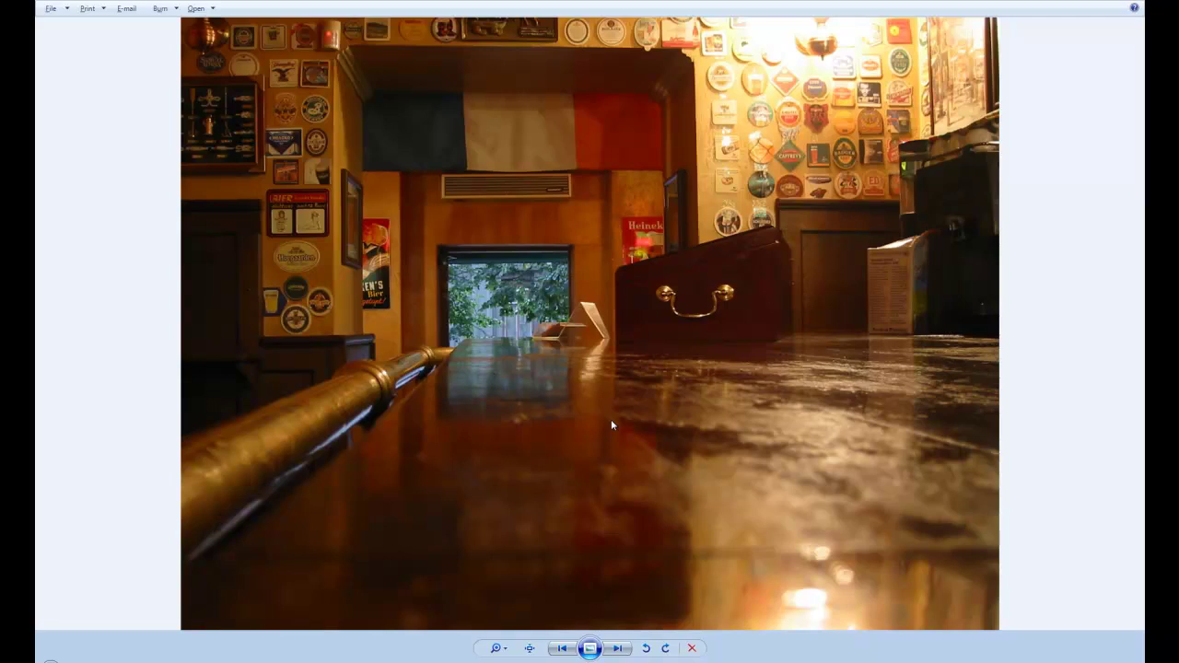
Study the bar references showing the corner counter's foot rail, carpeted lounge, overhead glass racks, black-and-white bar scene and beer pumps
left_click(618, 649)
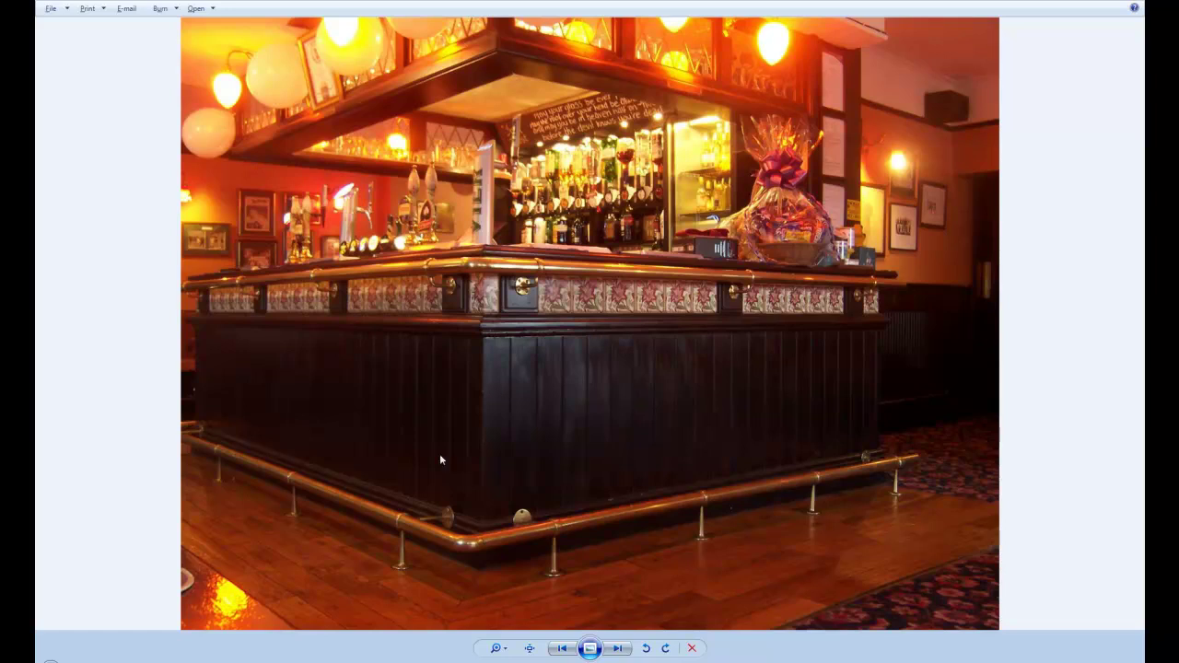
left_click(625, 652)
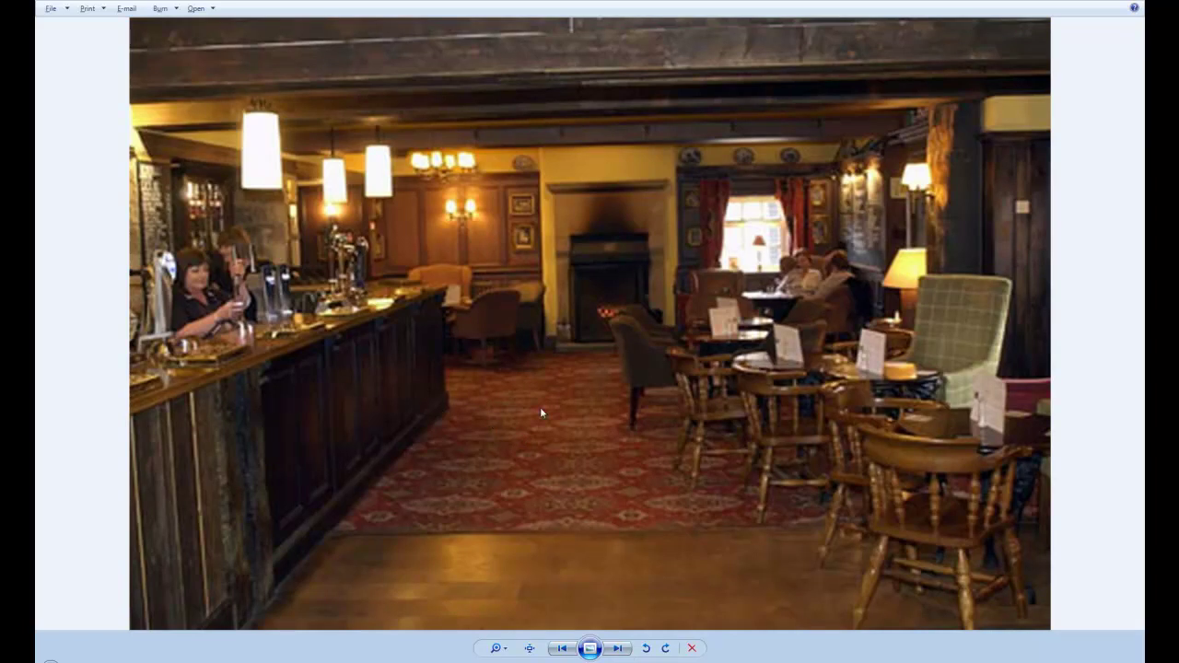
left_click(624, 652)
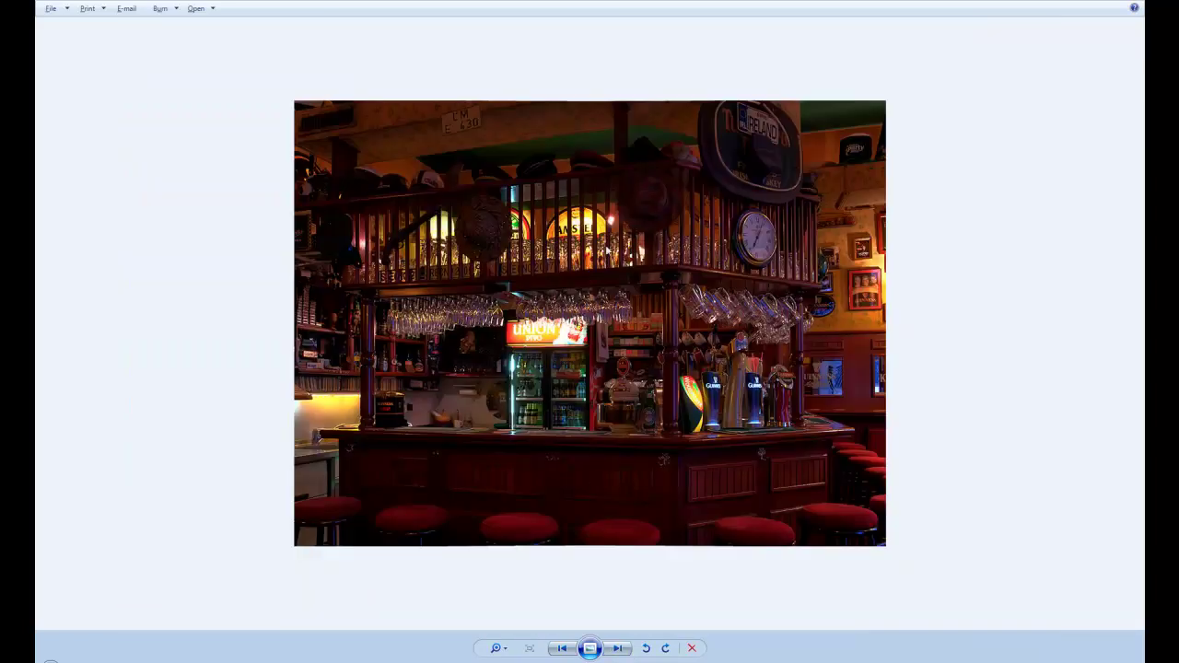
left_click(621, 650)
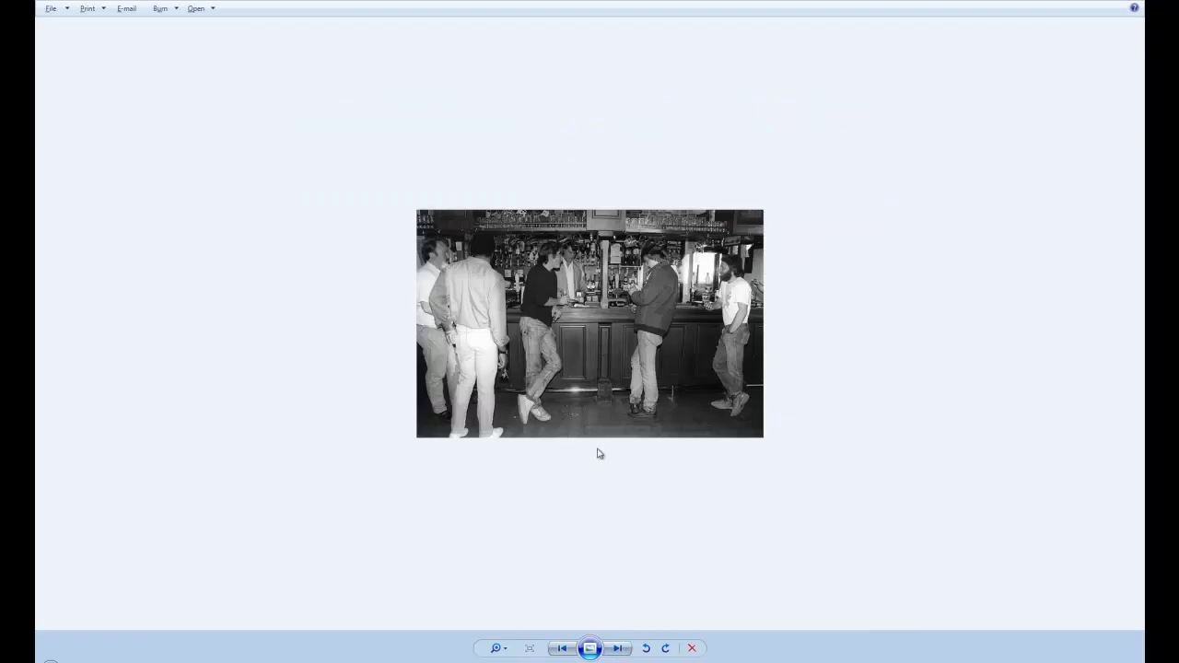
left_click(620, 650)
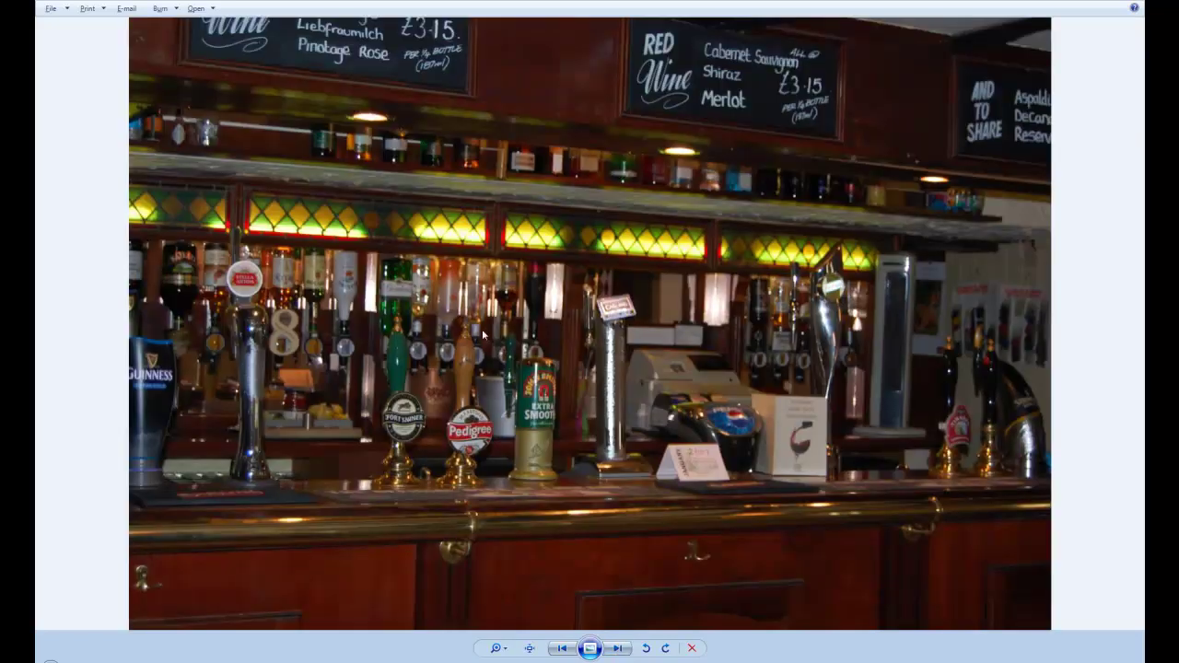
Switch to the pub scene in Maya and look closely at the landlord figure behind the bar
left_click(186, 662)
left_click(199, 649)
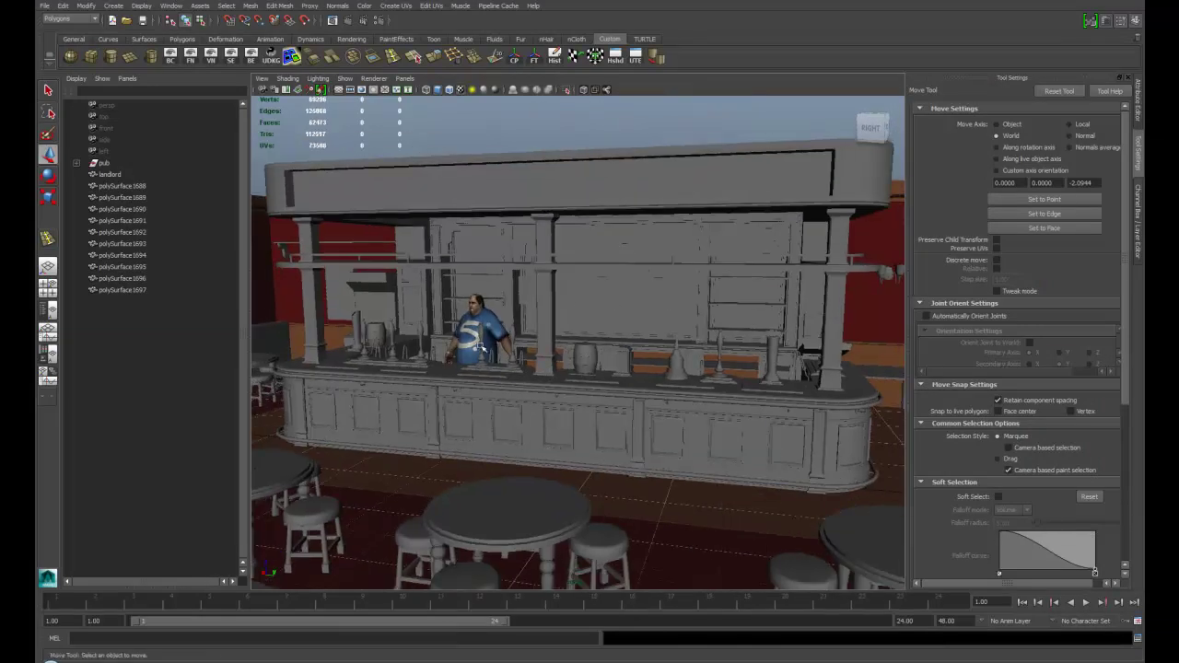
middle_click_drag(480, 347, 602, 373, "alt")
right_click_drag(602, 373, 784, 458, "alt")
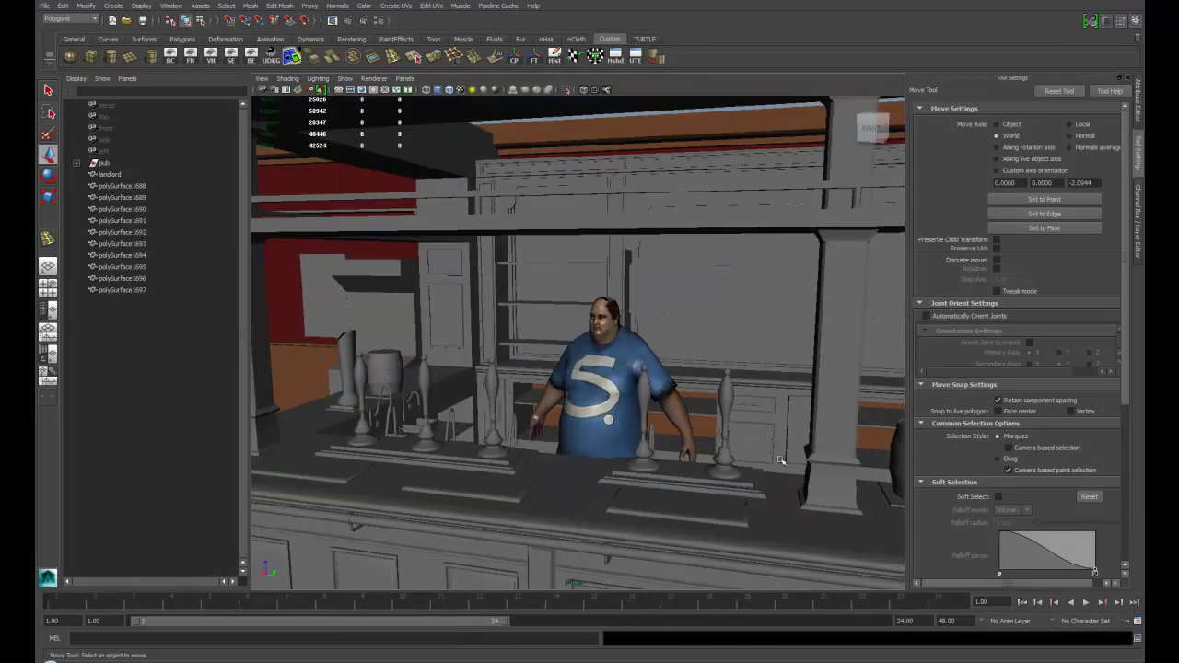
Select the landlord model and examine its scale against the bar counter, beer pumps and shelves from several angles
left_click(577, 371)
left_click_drag(447, 426, 544, 442, "alt")
right_click_drag(544, 442, 458, 376, "alt")
middle_click_drag(458, 376, 434, 387, "alt")
left_click_drag(435, 387, 359, 369, "alt")
middle_click_drag(359, 368, 521, 355, "alt")
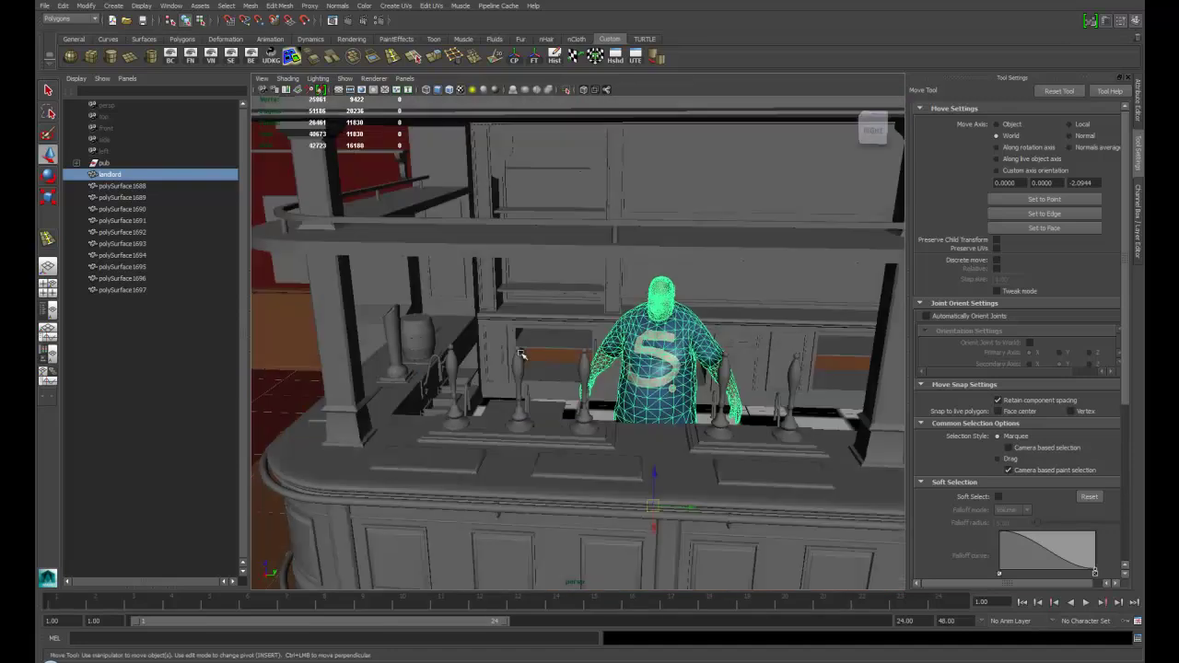
right_click_drag(522, 355, 602, 390, "alt")
left_click_drag(602, 390, 479, 373, "alt")
middle_click_drag(479, 373, 608, 368, "alt")
left_click_drag(608, 369, 516, 359, "alt")
middle_click_drag(516, 359, 582, 352, "alt")
left_click_drag(582, 353, 630, 350, "alt")
right_click_drag(630, 350, 522, 303, "alt")
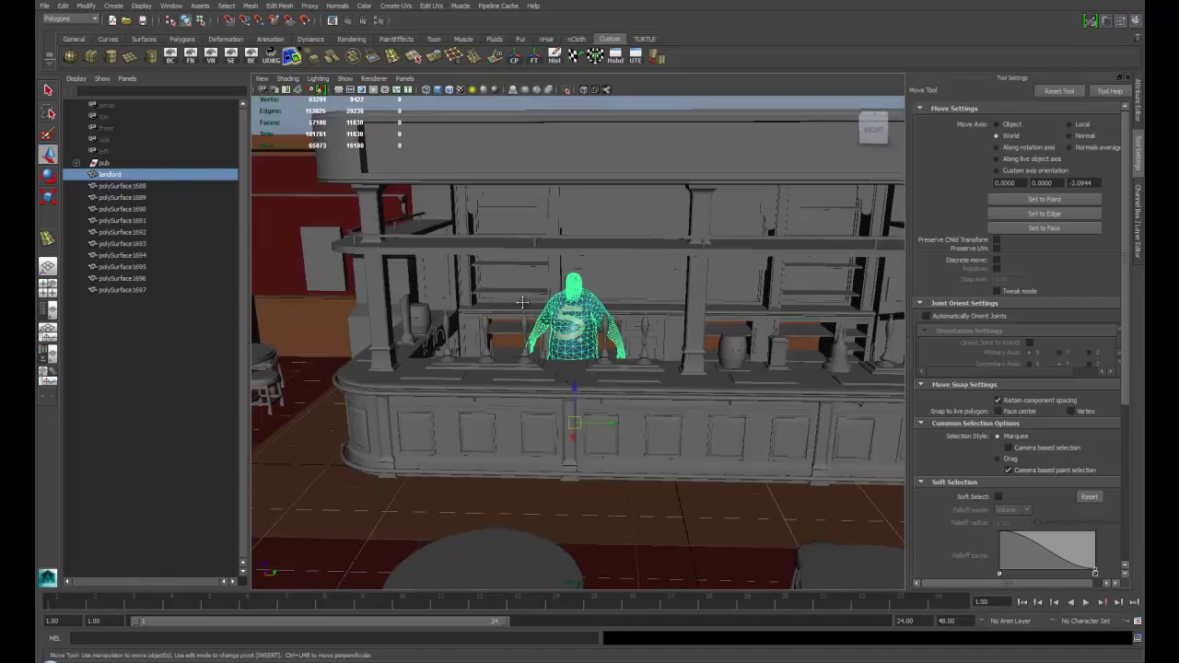
Compare the landlord's height with the countertop and the canopy above the bar, leaving the figure deselected
left_click(531, 165)
right_click_drag(553, 414, 636, 467, "alt")
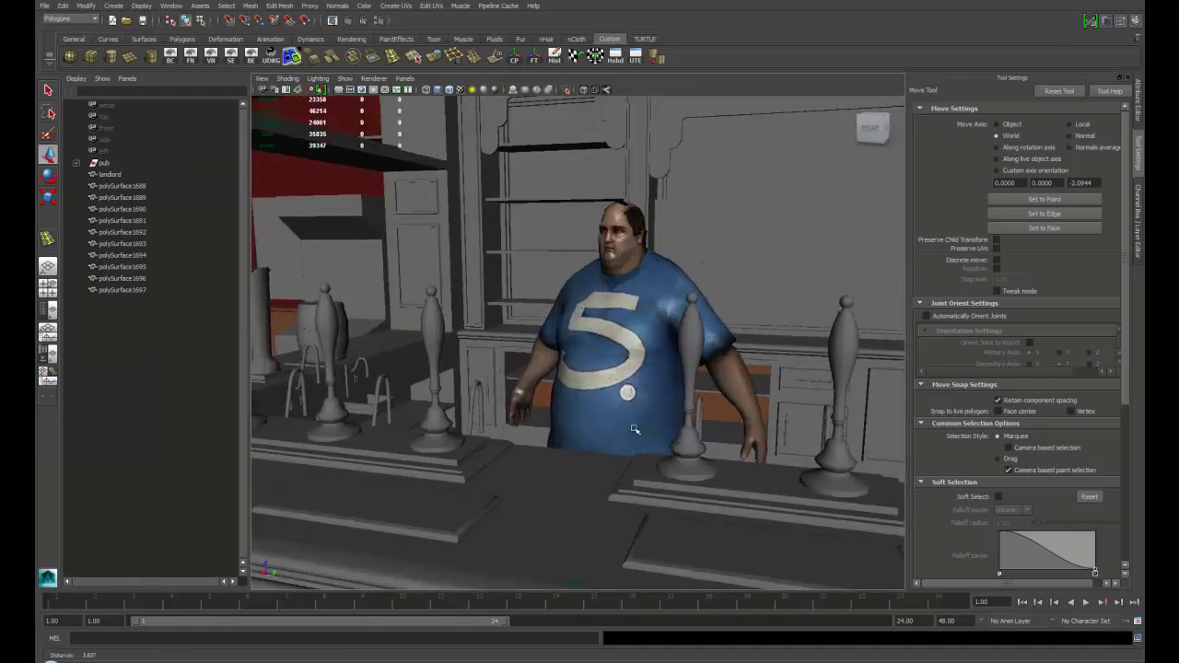
left_click_drag(634, 429, 522, 387, "alt")
left_click(635, 405)
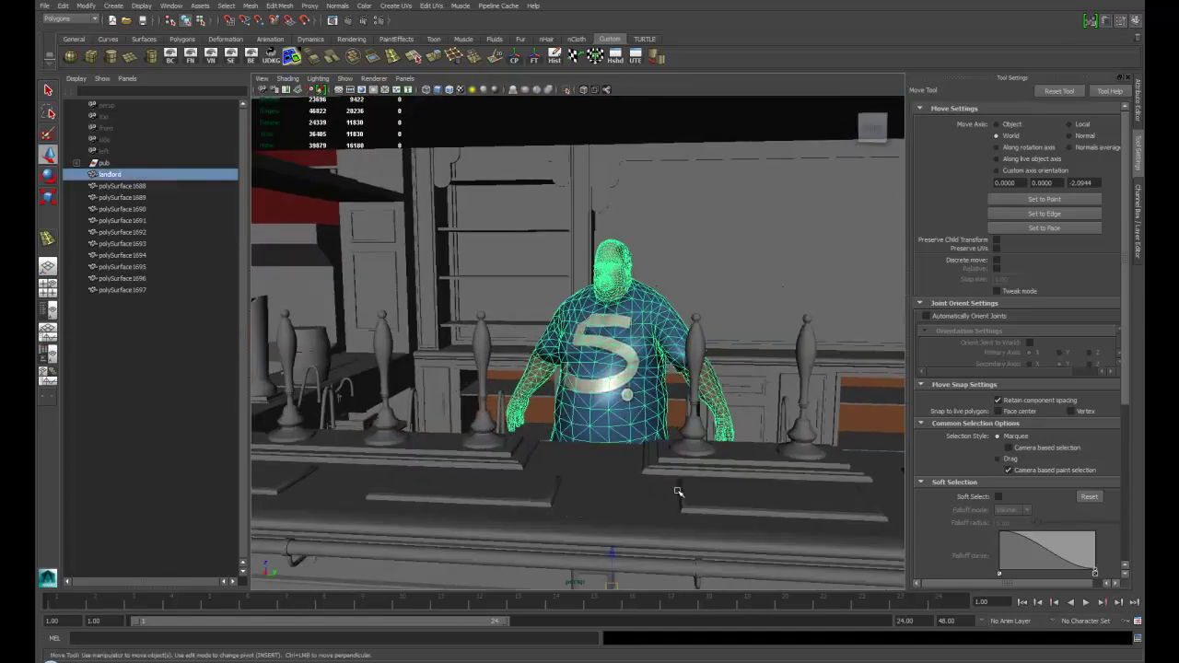
left_click_drag(676, 491, 644, 480, "alt")
left_click_drag(596, 412, 600, 352, "alt")
middle_click_drag(598, 277, 597, 354, "alt")
left_click(597, 260)
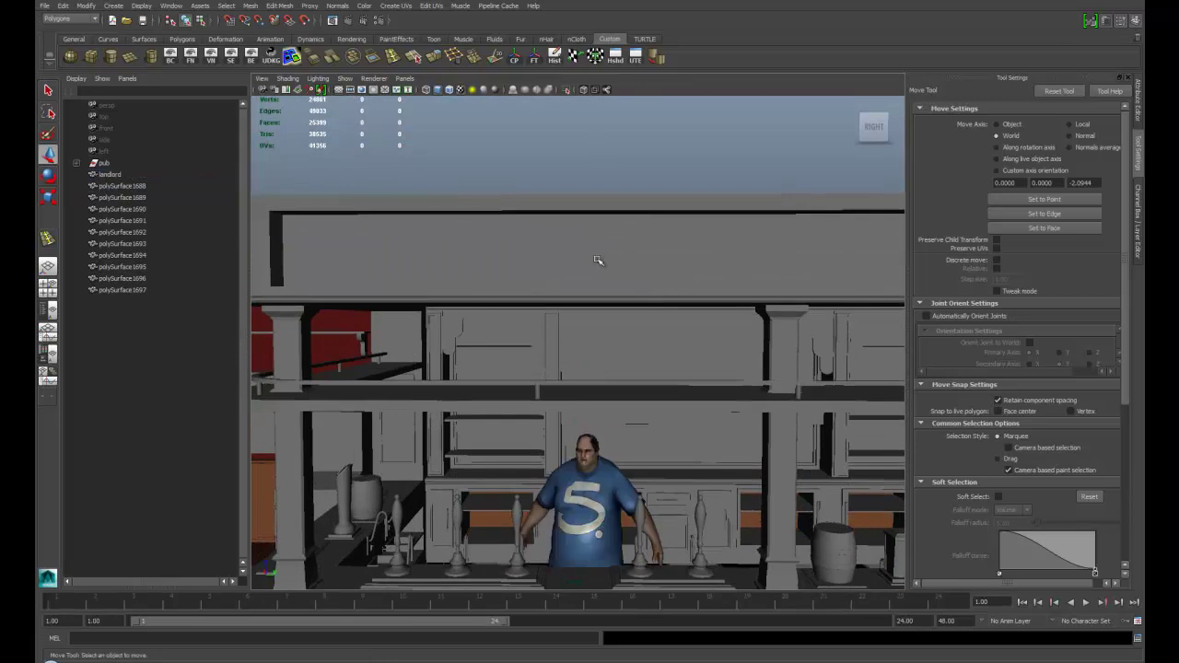
right_click_drag(592, 326, 657, 405, "alt")
left_click_drag(657, 406, 715, 531, "alt")
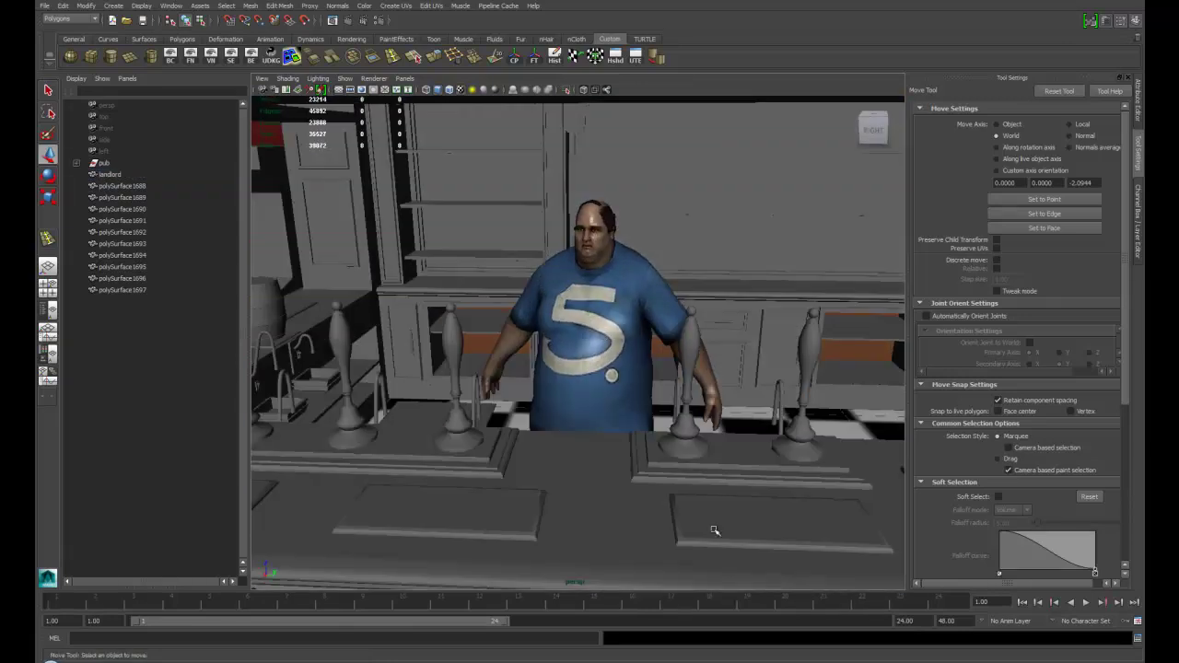
Select the landlord and view him against the bar, canopy and seating area, then clear the selection and compare his scale again
left_click(656, 327)
left_click_drag(656, 326, 553, 241, "alt")
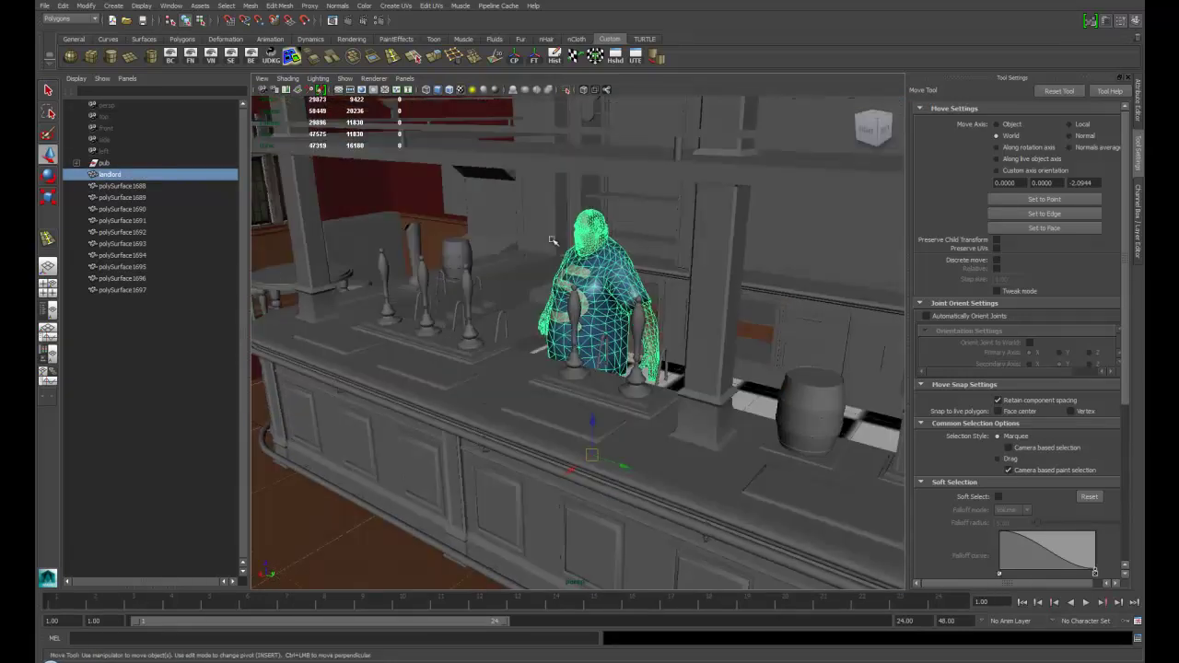
left_click_drag(515, 371, 669, 472, "alt")
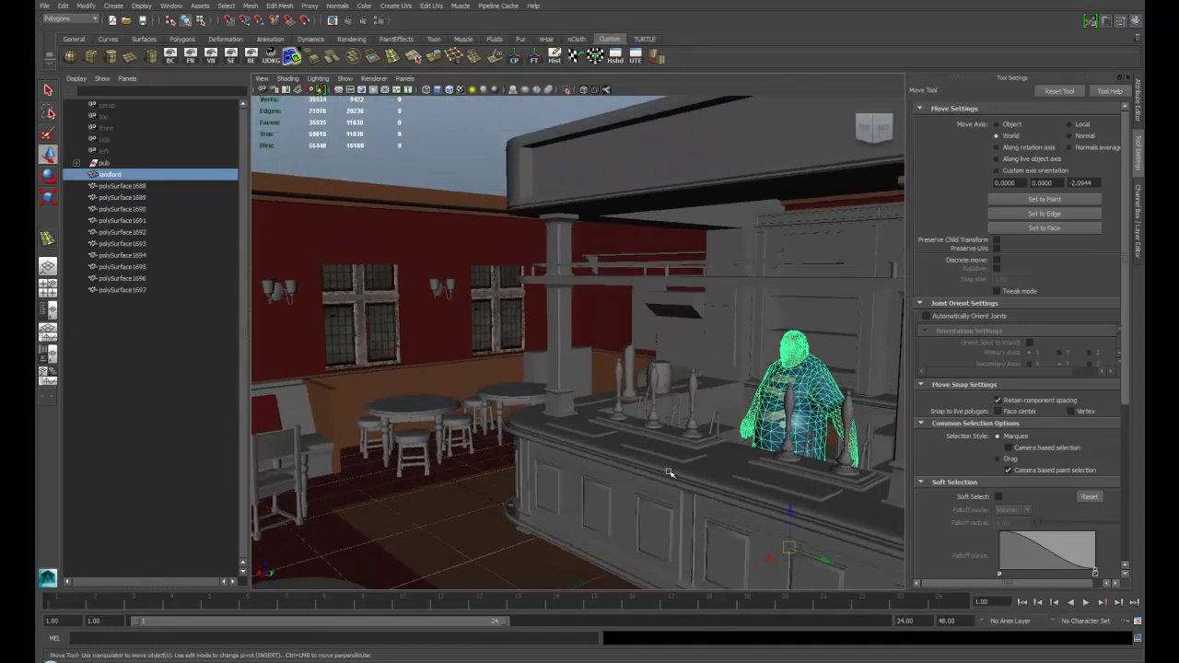
left_click(431, 169)
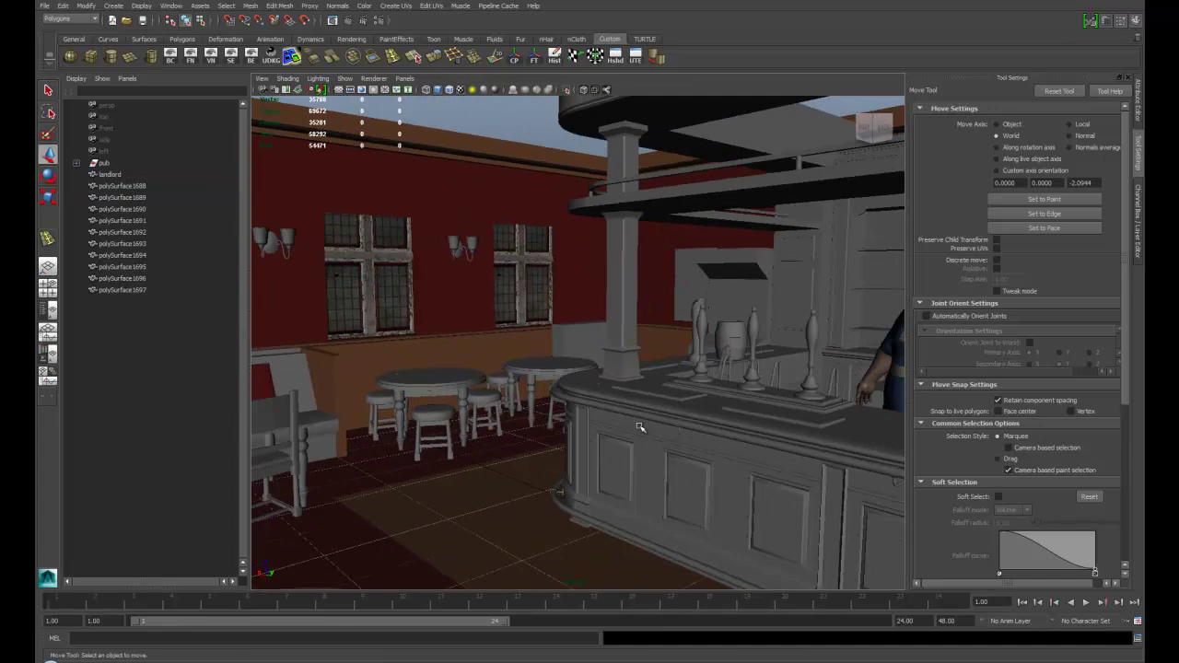
left_click_drag(640, 428, 541, 443, "alt")
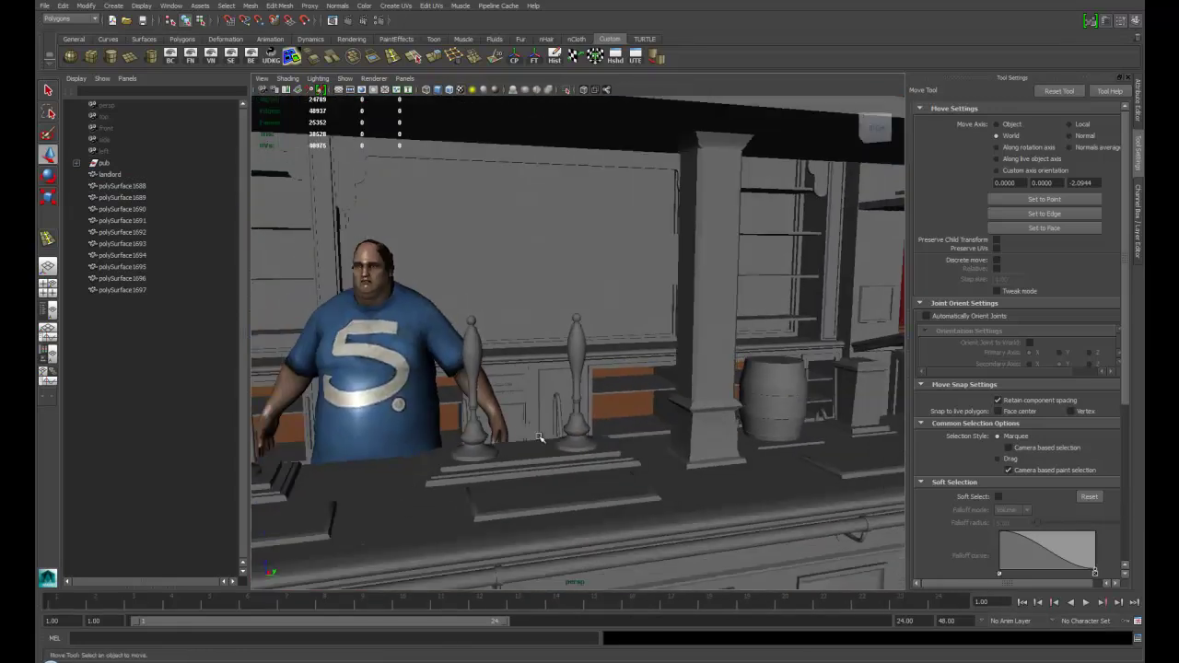
left_click_drag(669, 429, 522, 379, "alt")
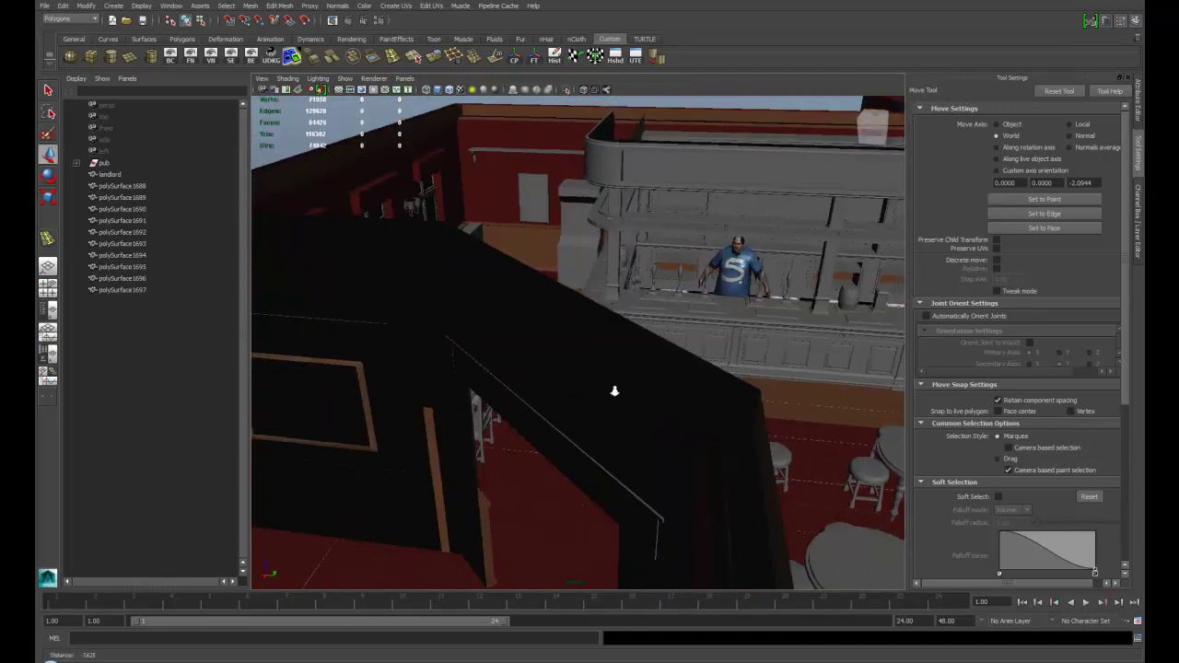
Select the pub's wall shell and survey the whole building layout around the central bar from above
right_click_drag(615, 391, 563, 366, "alt")
left_click(584, 445)
left_click_drag(562, 366, 405, 297, "alt")
mouse_move(641, 413)
left_mouse_down("alt")
mouse_move(513, 408)
mouse_move(498, 419)
mouse_move(659, 406)
left_mouse_up("alt")
right_click_drag(659, 406, 545, 363, "alt")
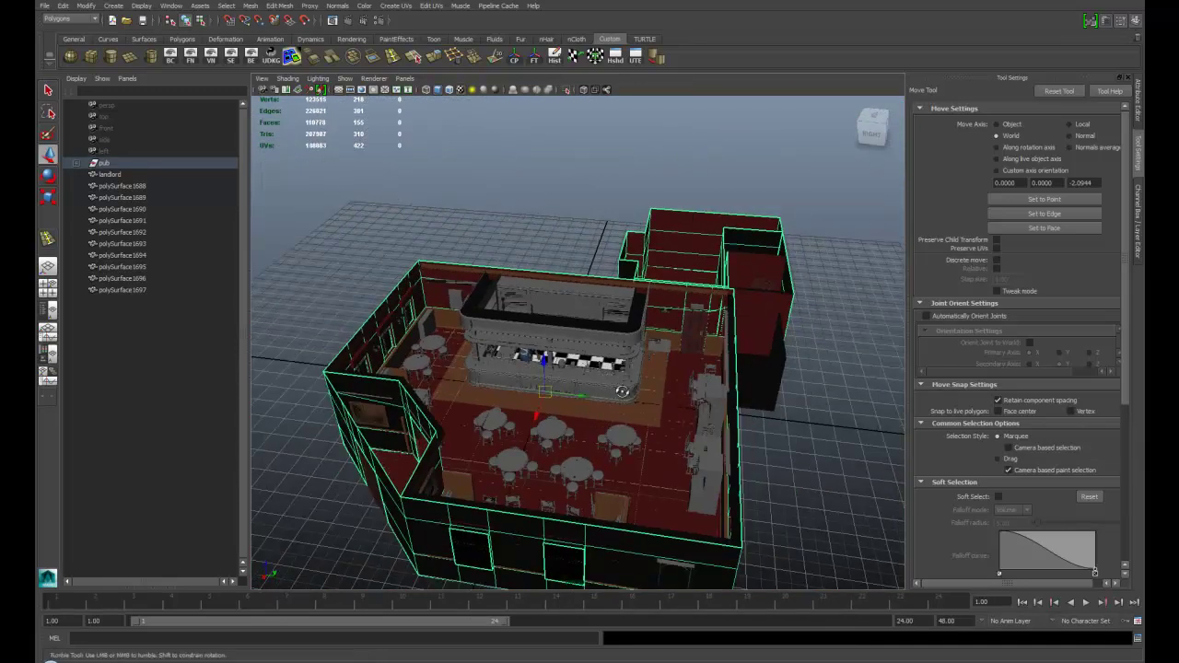
left_click_drag(545, 363, 613, 383, "alt")
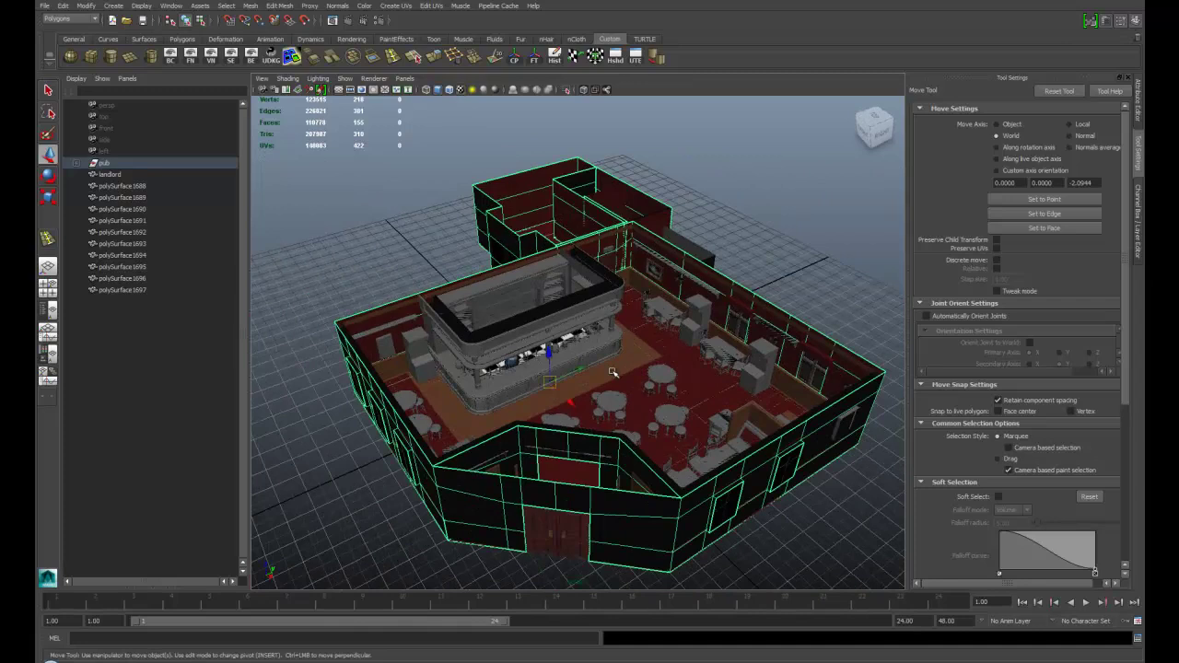
left_click_drag(599, 391, 549, 440, "alt")
middle_click_drag(547, 370, 484, 415, "alt")
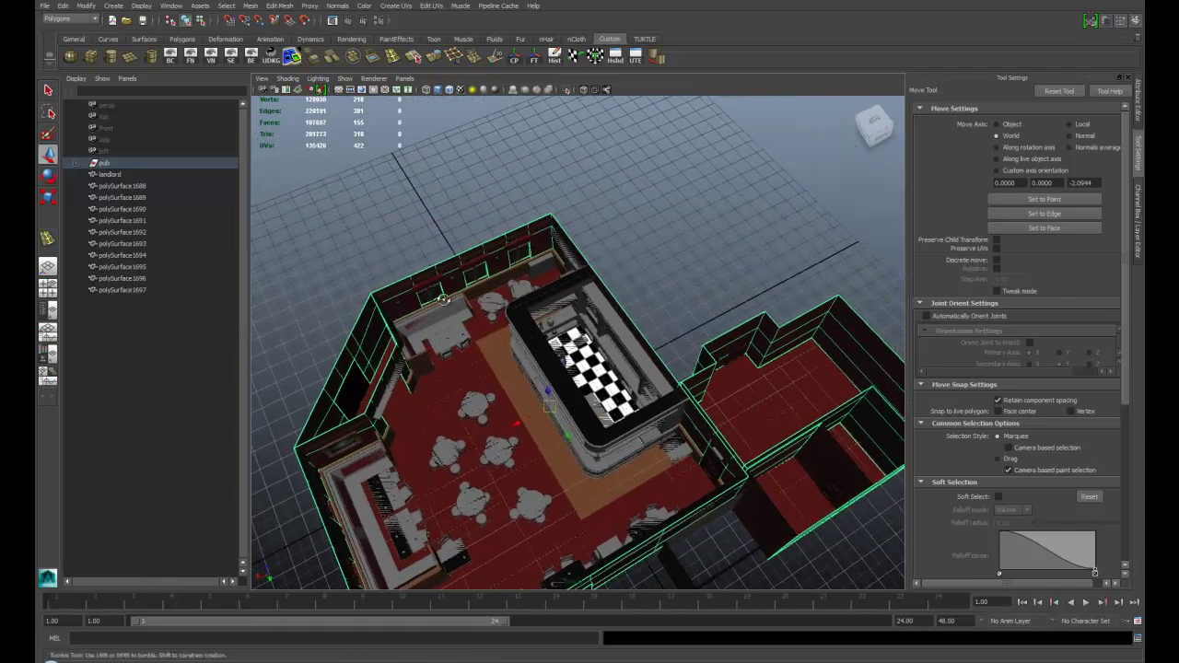
Inspect the side rooms attached to the pub and the building's outer walls from several angles
left_click_drag(484, 414, 521, 369, "alt")
middle_click_drag(635, 396, 516, 340, "alt")
left_click_drag(516, 340, 474, 361, "alt")
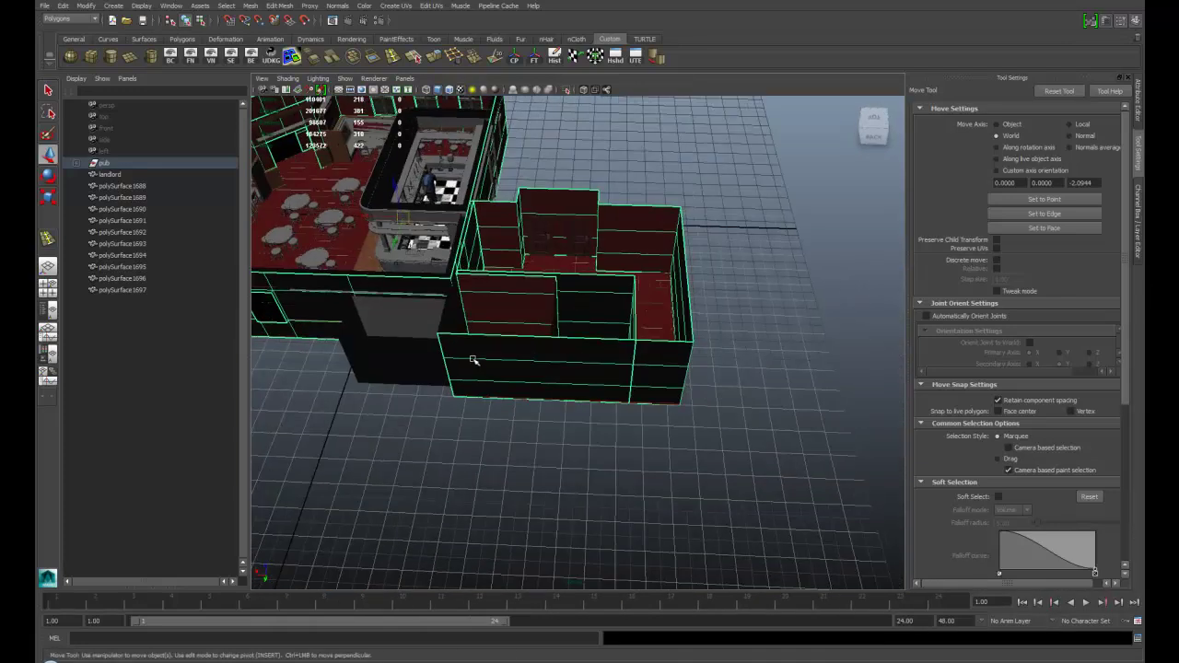
right_click_drag(473, 360, 658, 389, "alt")
left_click_drag(658, 390, 406, 363, "alt")
right_click_drag(405, 363, 597, 353, "alt")
left_click_drag(596, 352, 731, 282, "alt")
left_click_drag(617, 357, 620, 344, "alt")
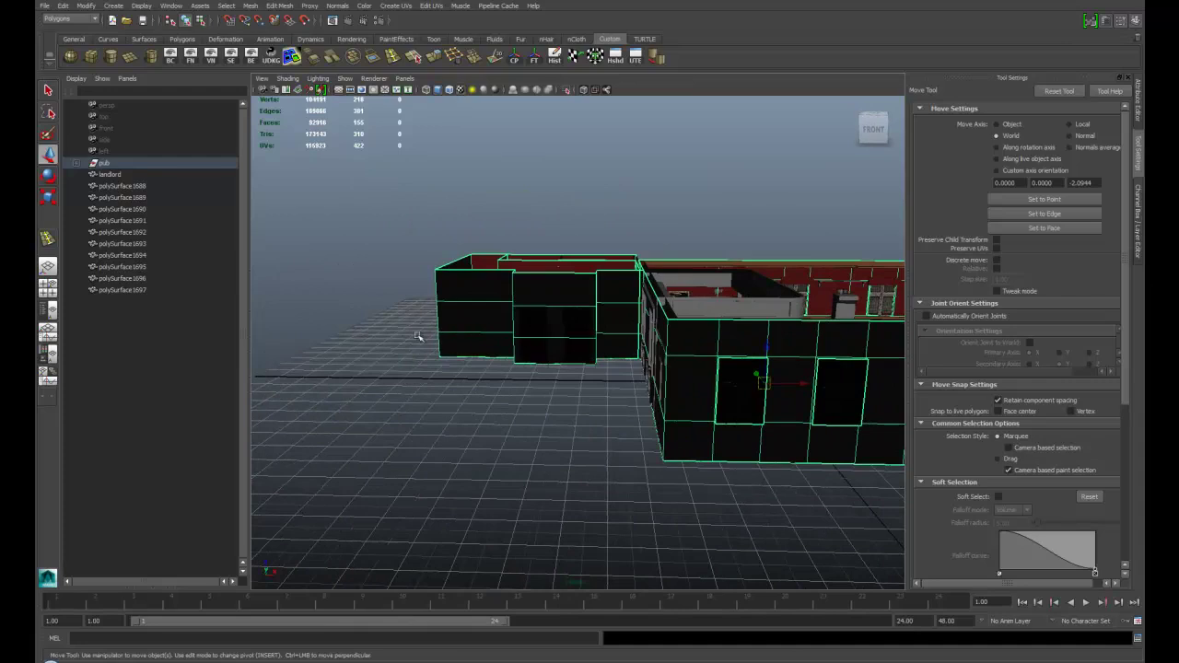
left_click_drag(416, 336, 754, 485, "alt")
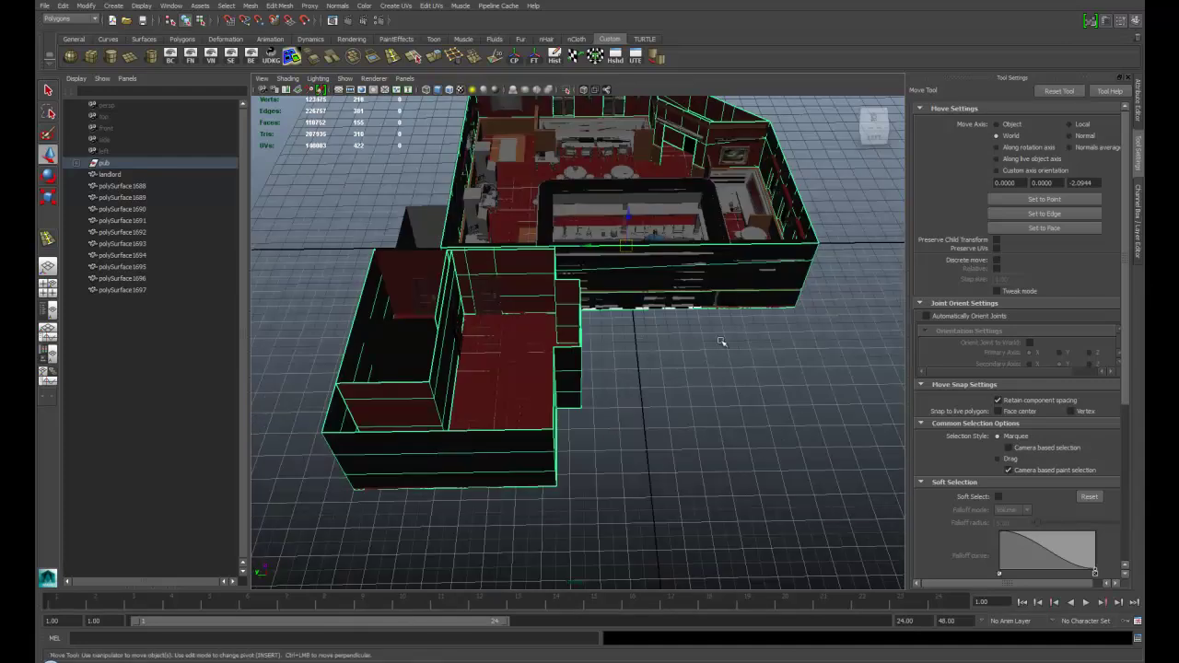
Examine how the annex rooms connect to the wall behind the bar, moving in on the interior door
left_click_drag(560, 418, 657, 306, "alt")
scroll(637, 347, "up", 5)
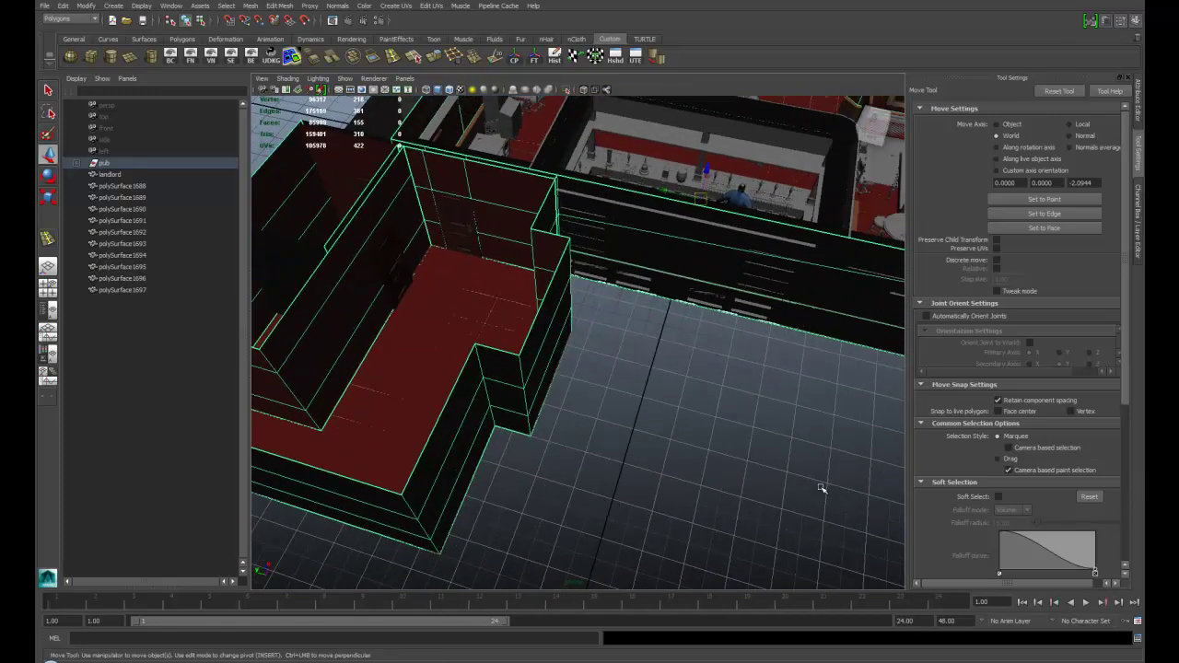
left_click_drag(822, 488, 555, 378, "alt")
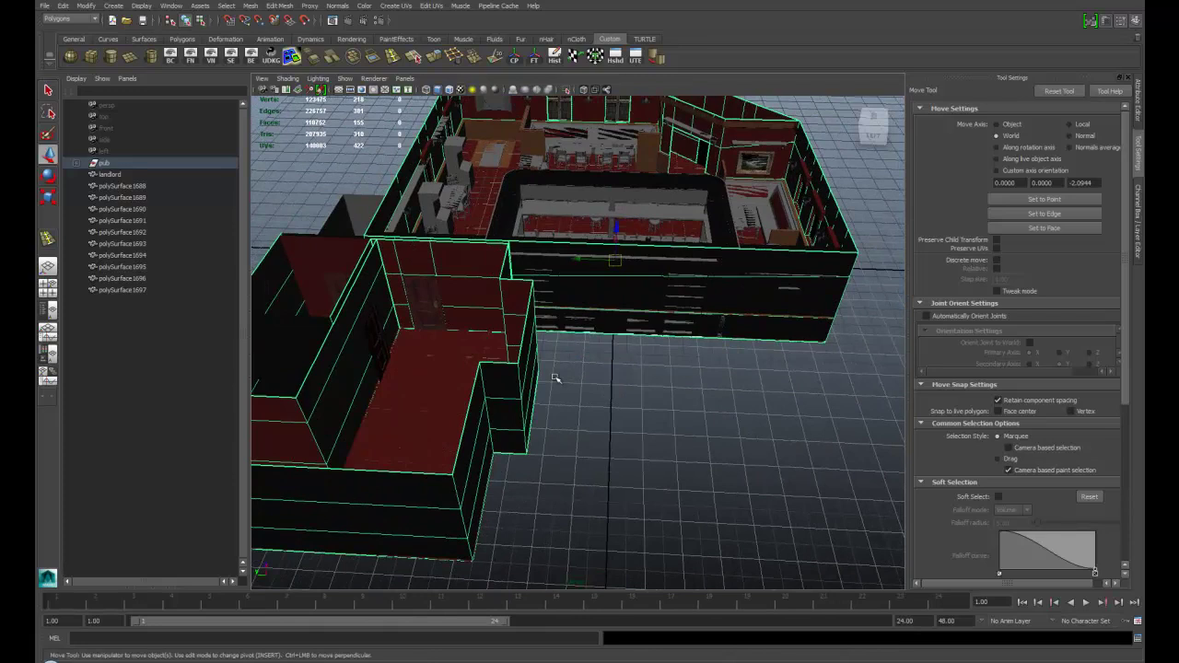
middle_click_drag(555, 378, 579, 437, "alt")
right_click_drag(579, 436, 660, 500, "alt")
left_click_drag(661, 500, 637, 370, "alt")
left_click_drag(594, 426, 525, 413, "alt")
right_click_drag(526, 413, 603, 383, "alt")
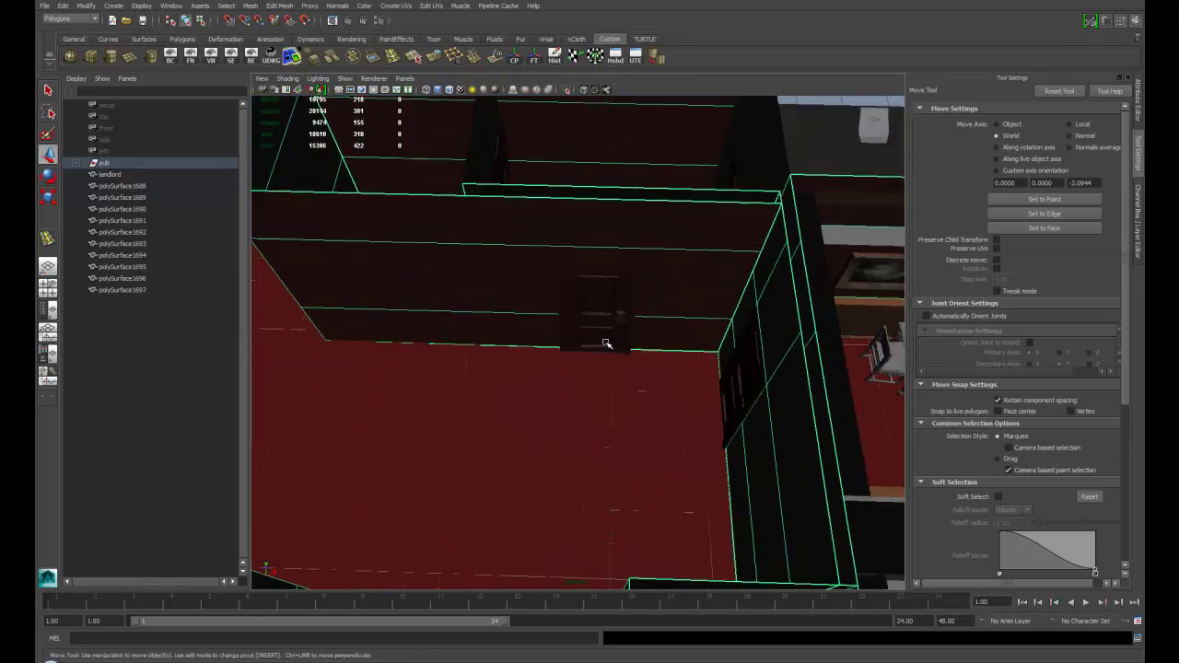
Select the door inside the annex room and check its position relative to the adjoining rooms and corridor
left_click(607, 346)
left_click_drag(608, 363, 588, 329, "alt")
left_click_drag(525, 419, 571, 316)
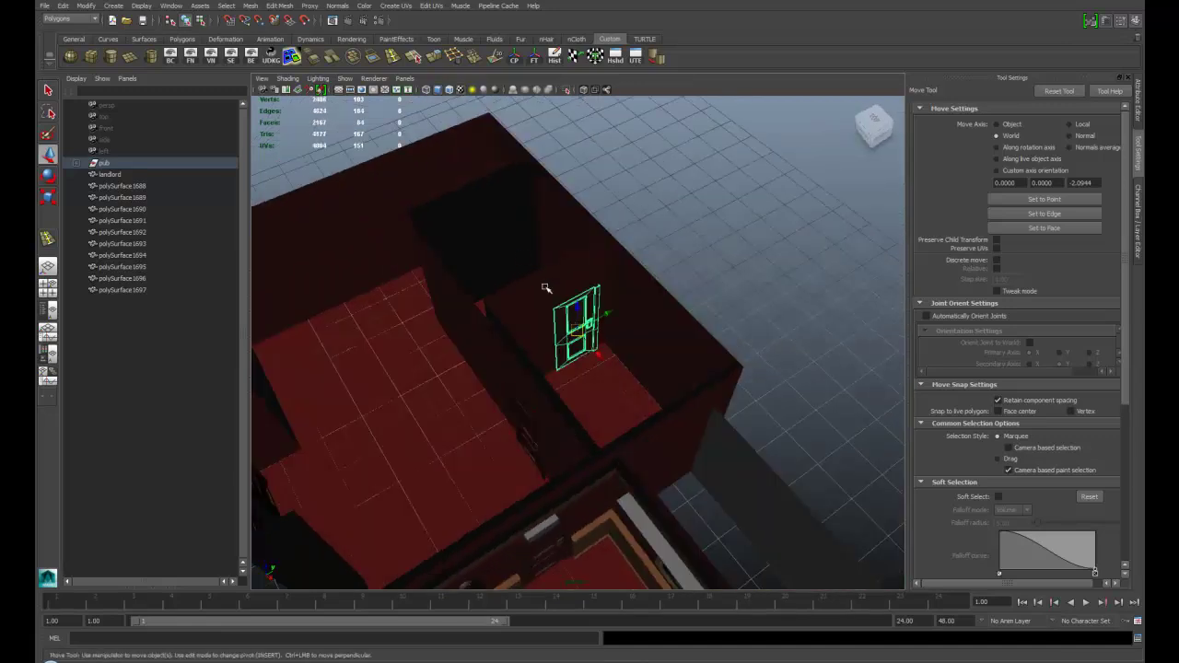
left_click_drag(487, 341, 590, 412, "alt")
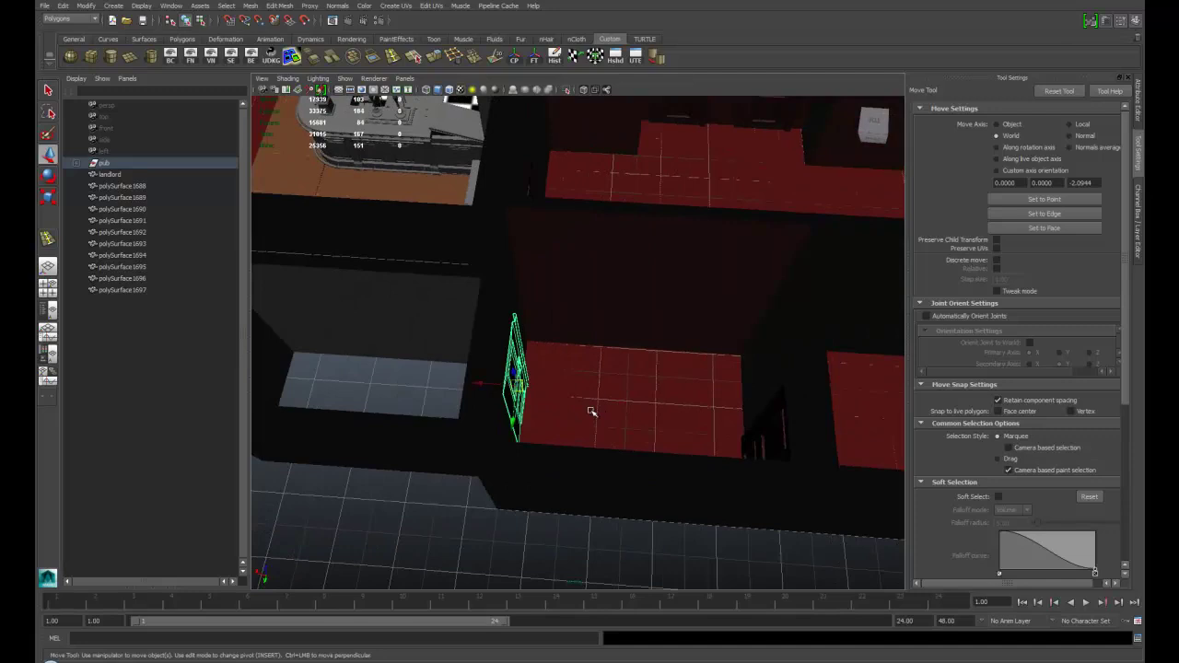
left_click_drag(513, 390, 617, 395, "alt")
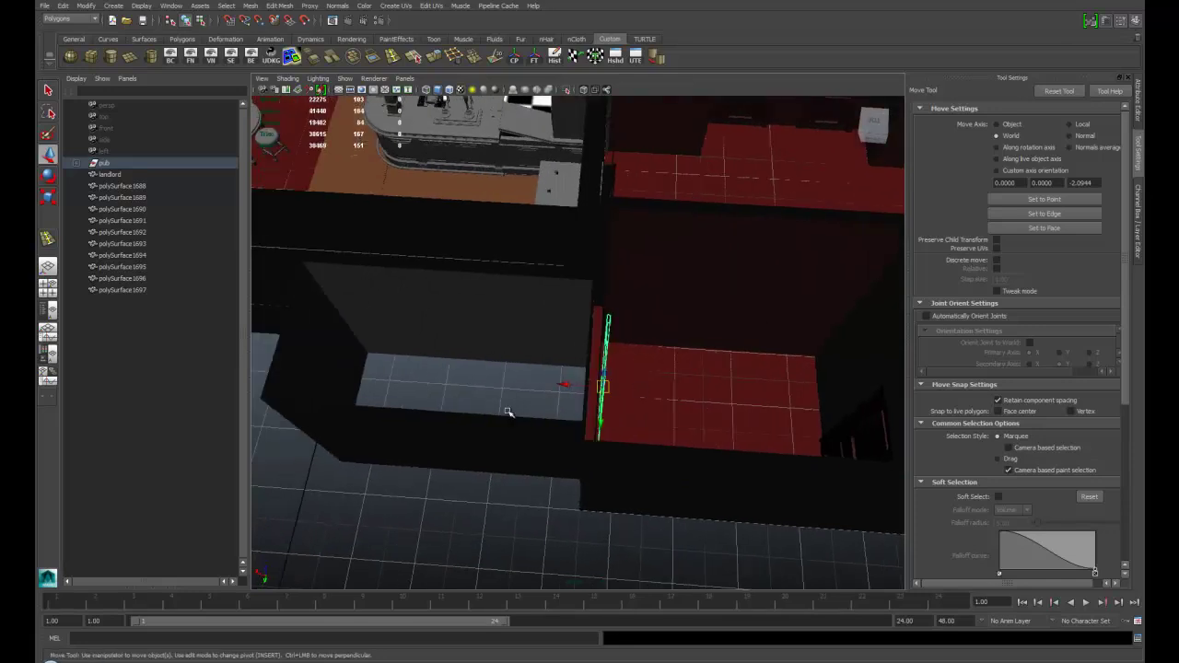
left_click_drag(494, 479, 695, 381, "alt")
left_click_drag(498, 411, 637, 402, "alt")
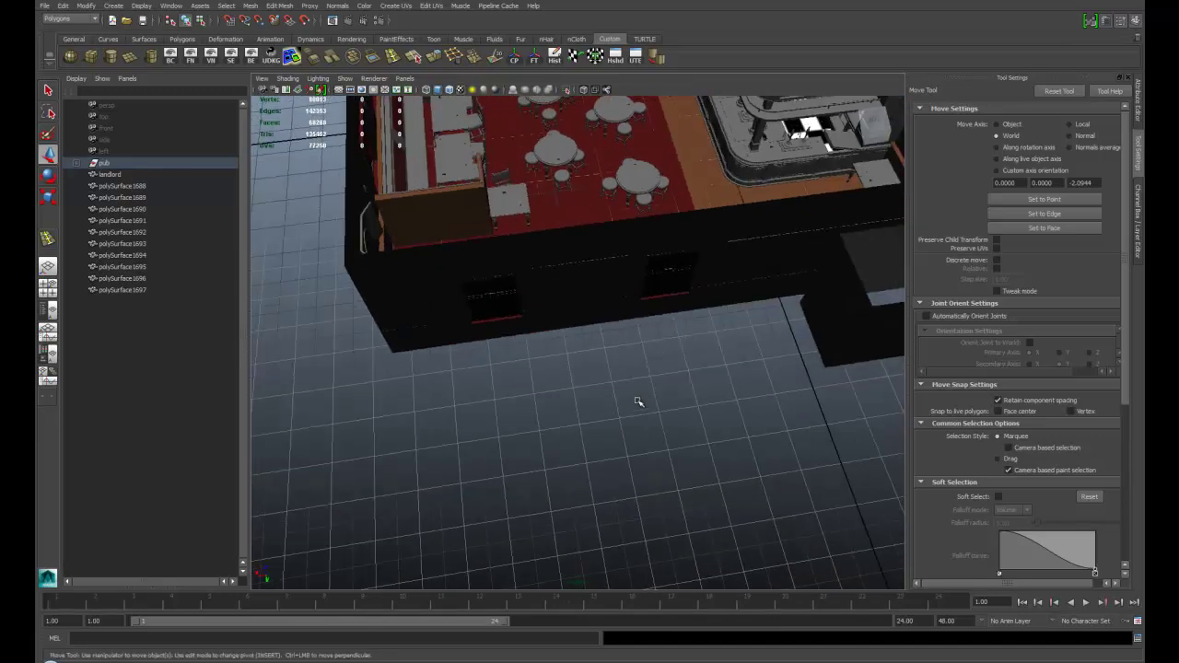
Survey the main pub floor from above, covering the round tables, booth seating and angled entrance
left_click_drag(512, 401, 731, 350, "alt")
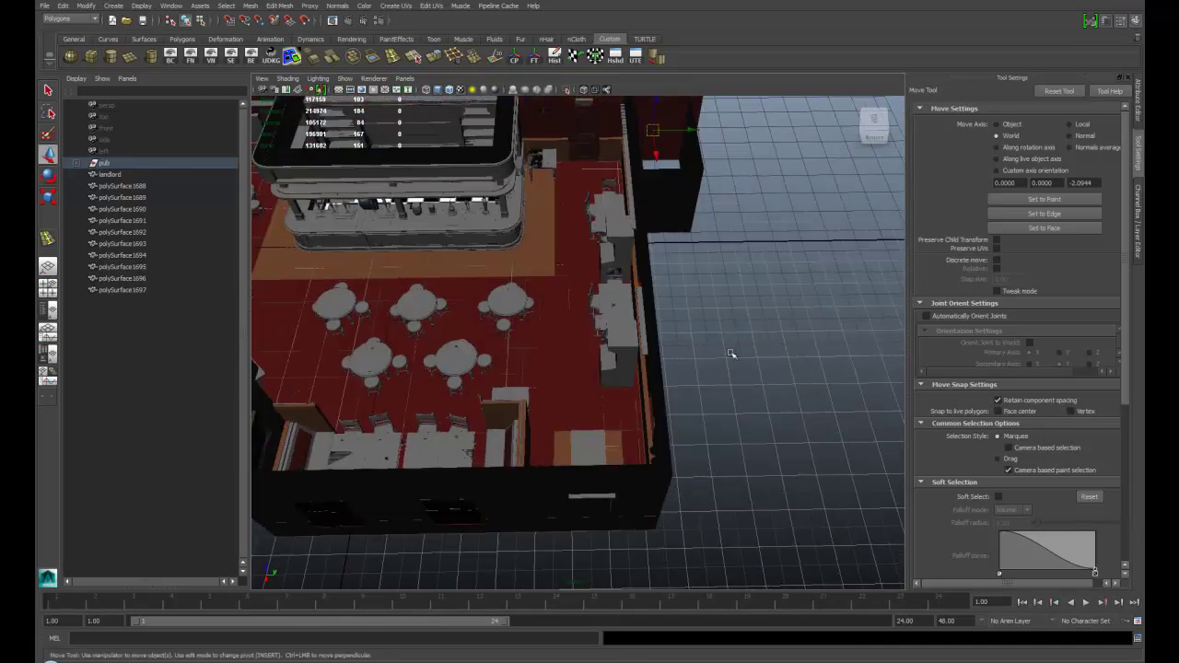
middle_click_drag(416, 365, 686, 323, "alt")
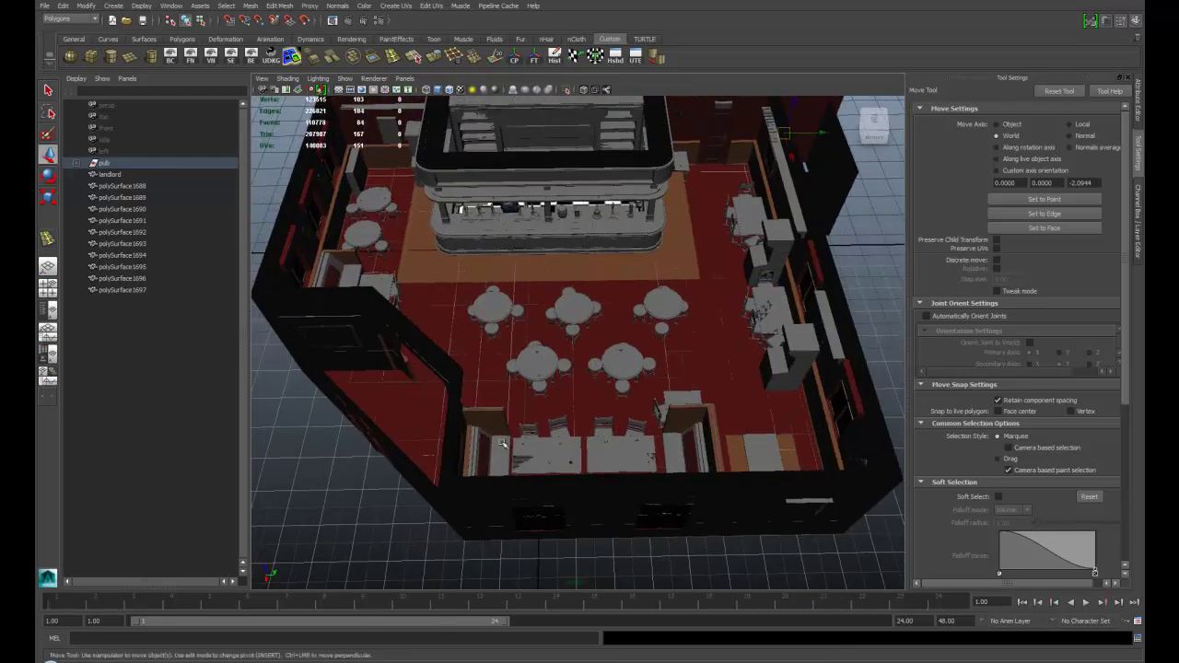
left_click_drag(710, 313, 582, 251, "alt")
left_click_drag(504, 415, 507, 336, "alt")
middle_click_drag(520, 368, 544, 295, "alt")
right_click_drag(544, 295, 561, 392, "alt")
middle_click_drag(561, 392, 581, 412, "alt")
left_click_drag(581, 413, 529, 424, "alt")
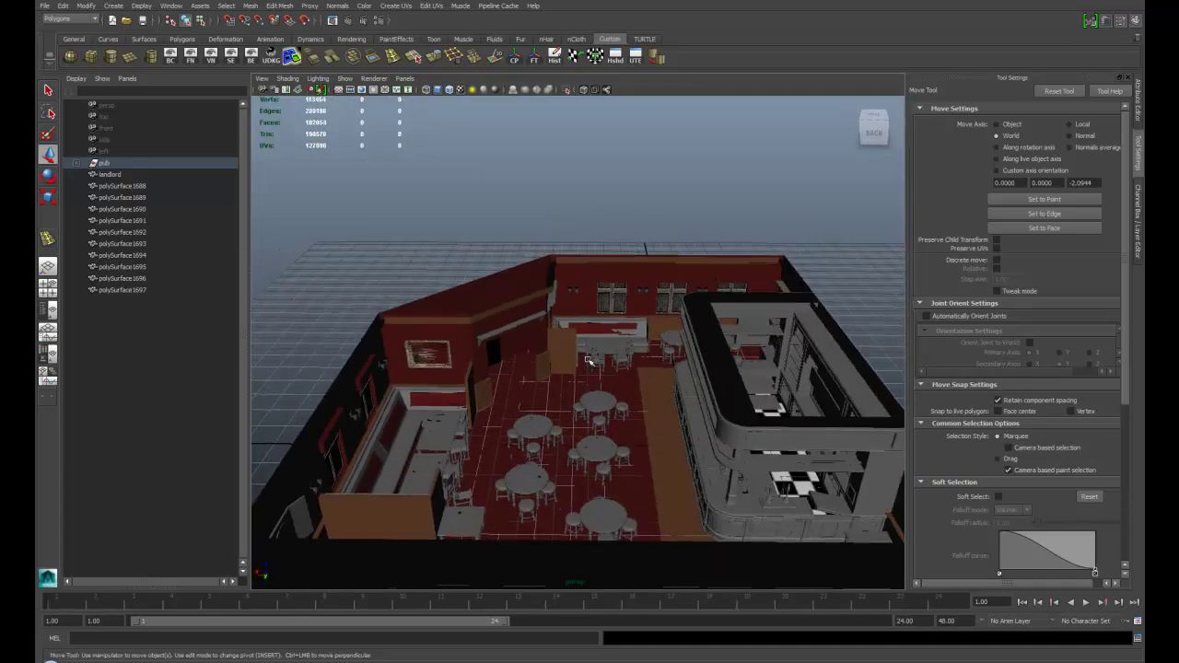
Look over the full building, then examine the partitioned corner with the floor mat and the seating beside the windows
right_click_drag(588, 360, 377, 385, "alt")
left_click_drag(377, 385, 567, 413, "alt")
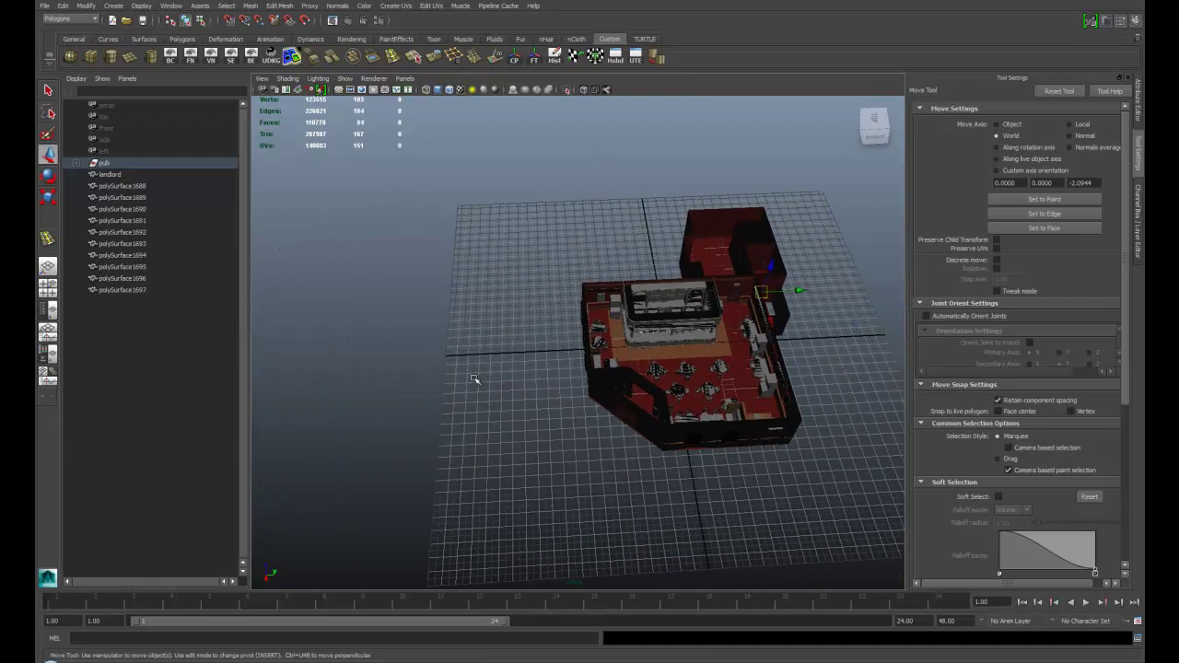
middle_click_drag(439, 384, 535, 378, "alt")
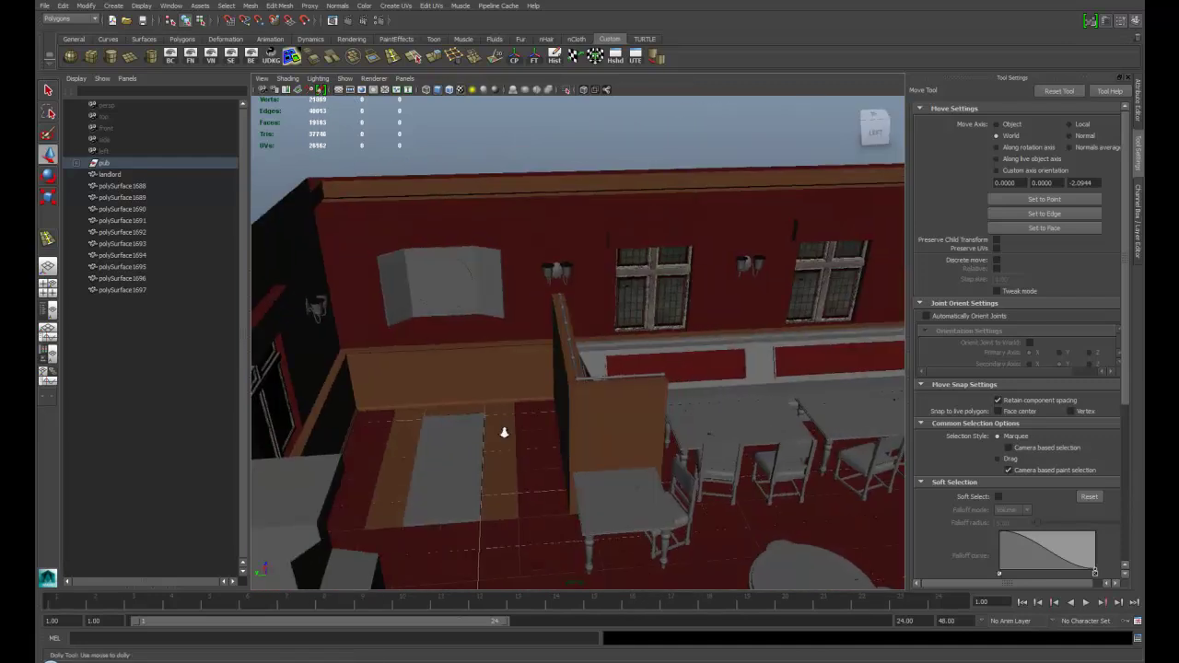
right_click_drag(504, 433, 568, 476, "alt")
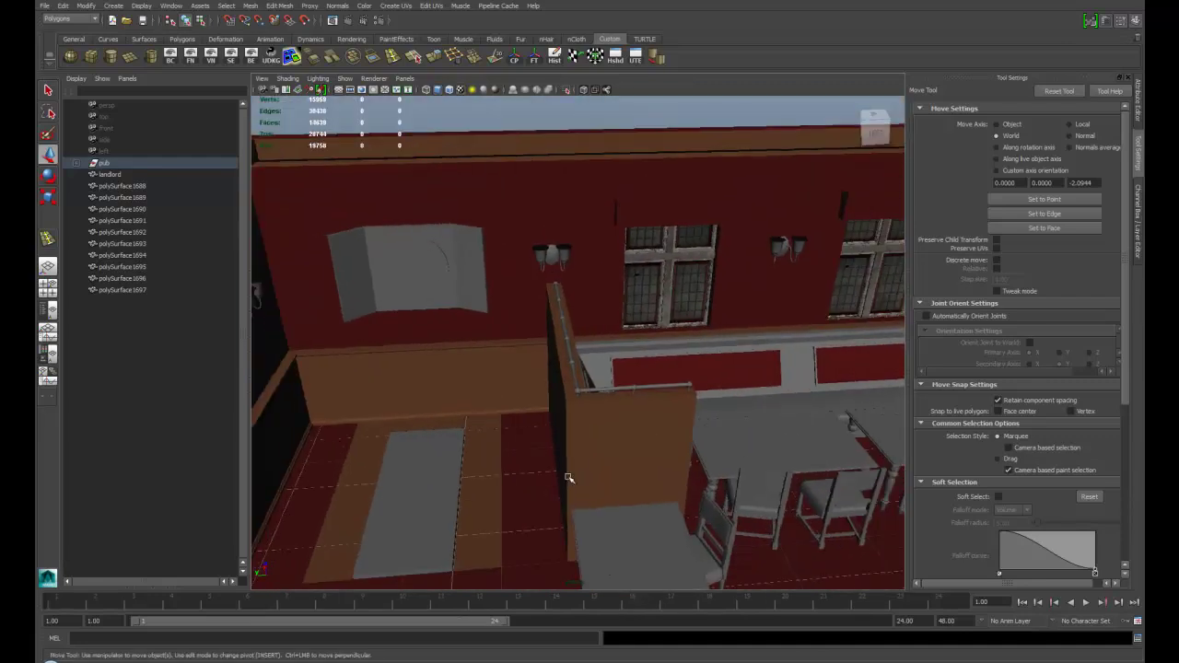
left_click_drag(568, 476, 442, 439, "alt")
right_click_drag(443, 439, 702, 521, "alt")
middle_click_drag(703, 521, 461, 355, "alt")
left_click_drag(461, 356, 553, 419, "alt")
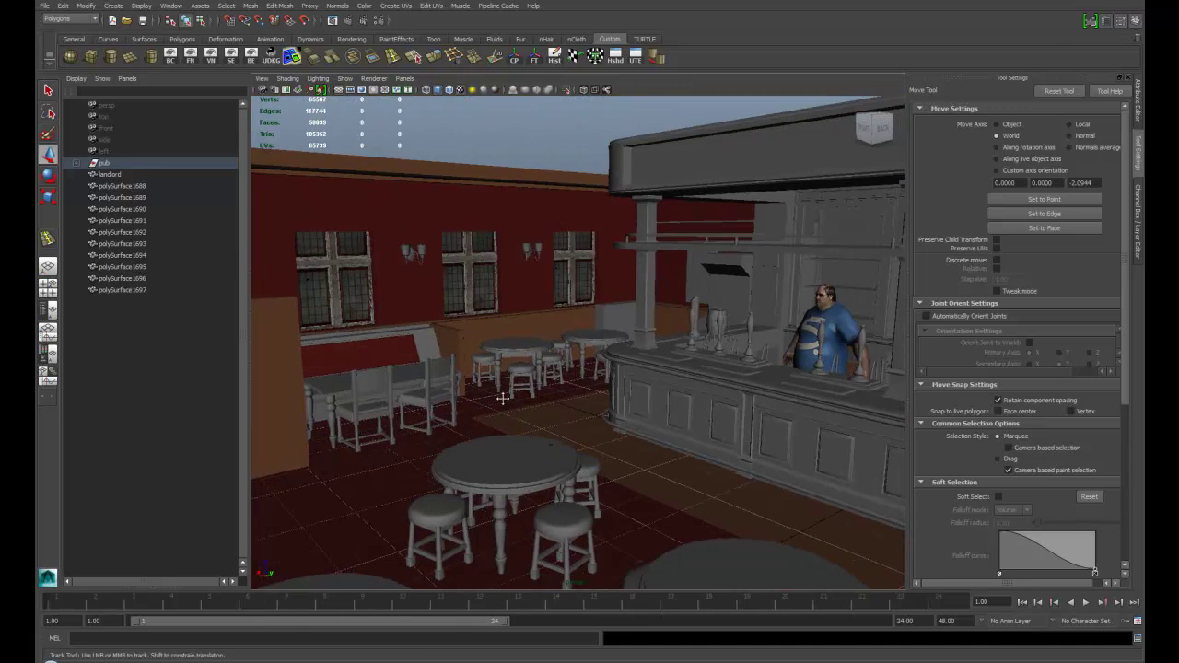
Hide the Outliner to enlarge the viewport and select the middle section of the bar counter front
right_click_drag(552, 419, 581, 487, "alt")
left_click_drag(581, 487, 553, 382, "alt")
middle_click_drag(552, 383, 615, 431, "alt")
left_click_drag(615, 431, 538, 400, "alt")
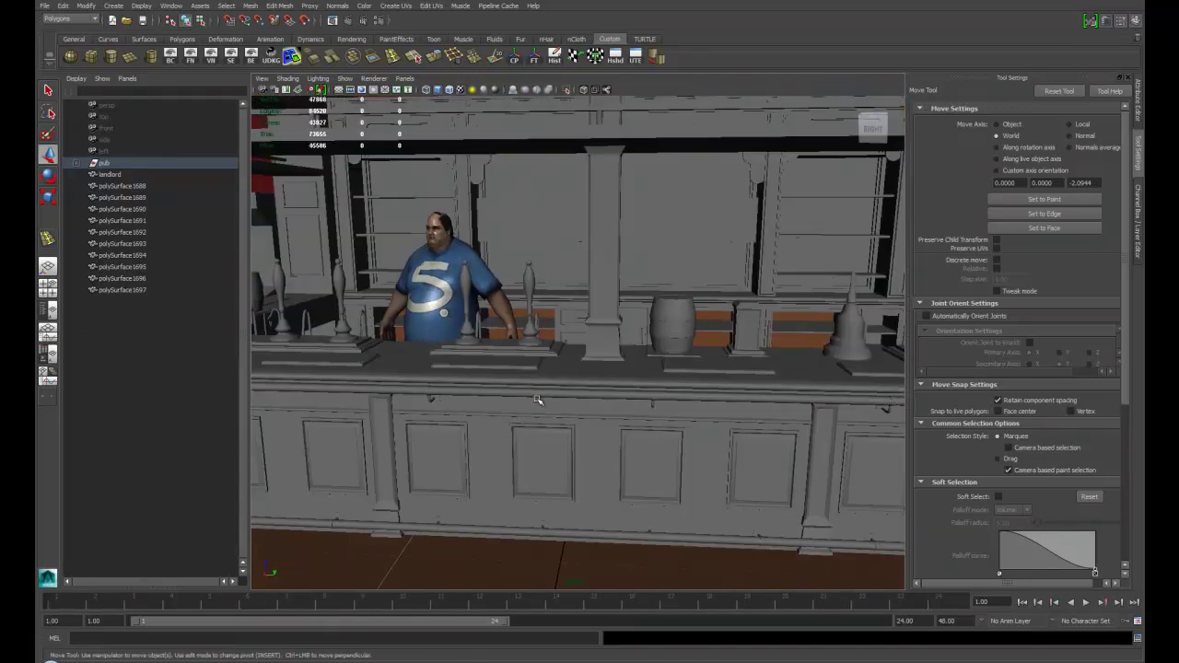
key("space")
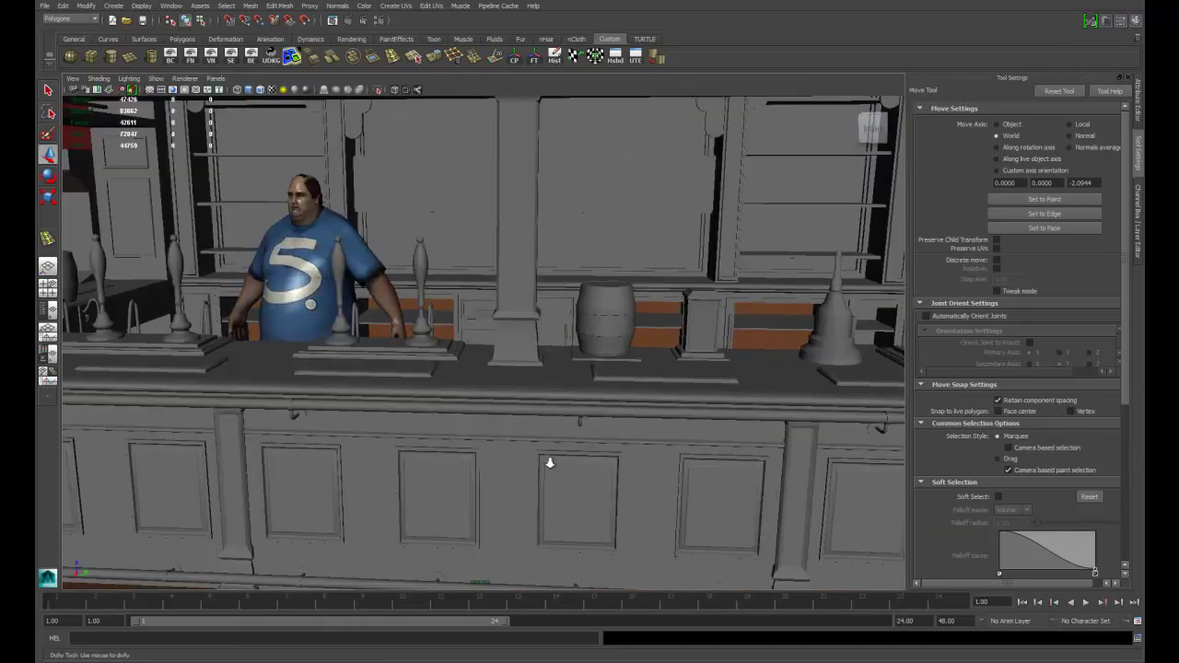
left_click_drag(550, 463, 459, 317, "alt")
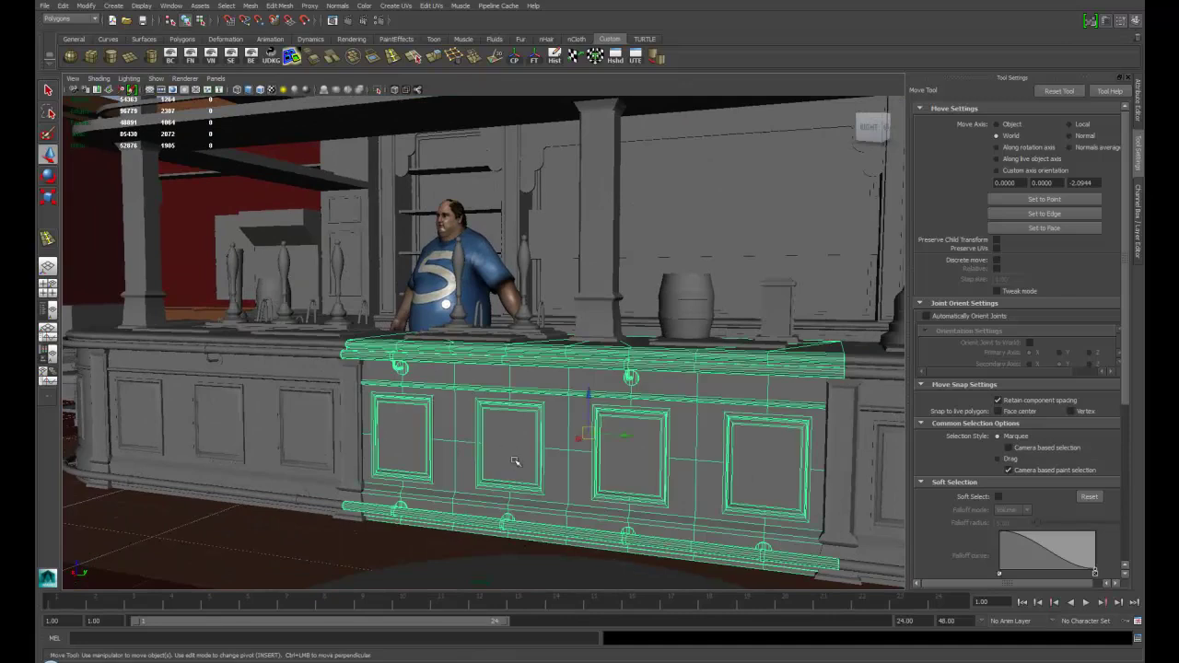
Examine the selected counter section's wood panels, foot rail, brackets and countertop edge up close
left_click_drag(515, 460, 658, 479, "alt")
middle_click_drag(442, 405, 563, 395, "alt")
left_click_drag(564, 395, 479, 414, "alt")
middle_click_drag(479, 415, 452, 326, "alt")
right_click_drag(452, 326, 539, 406, "alt")
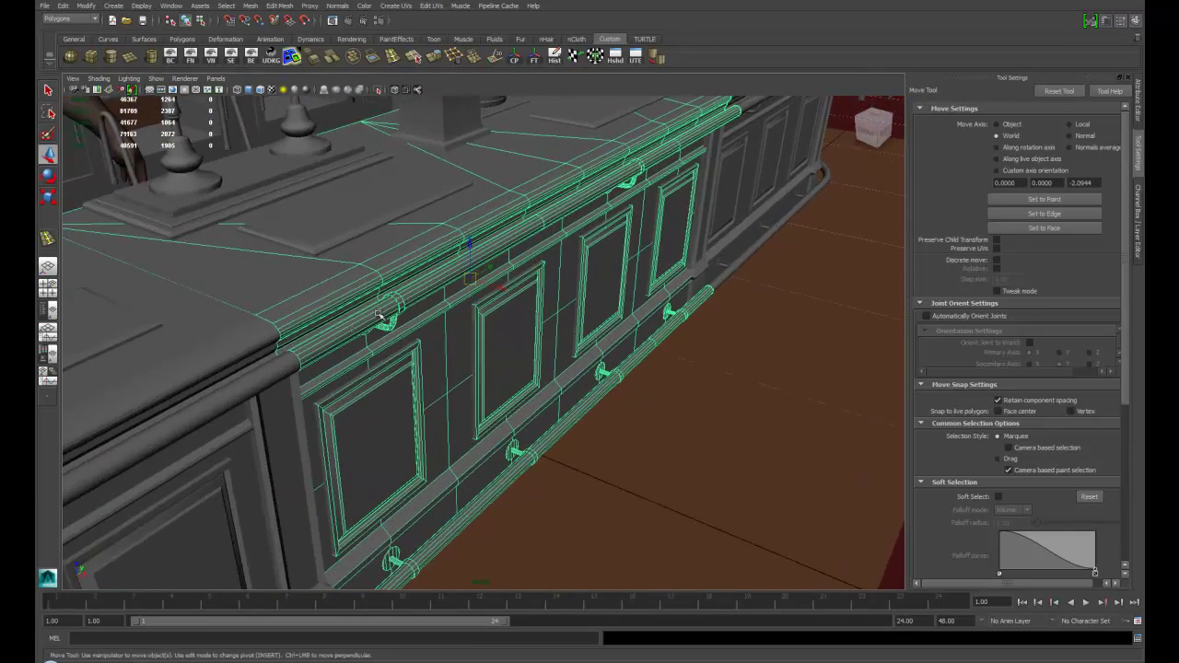
left_click_drag(383, 329, 453, 447, "alt")
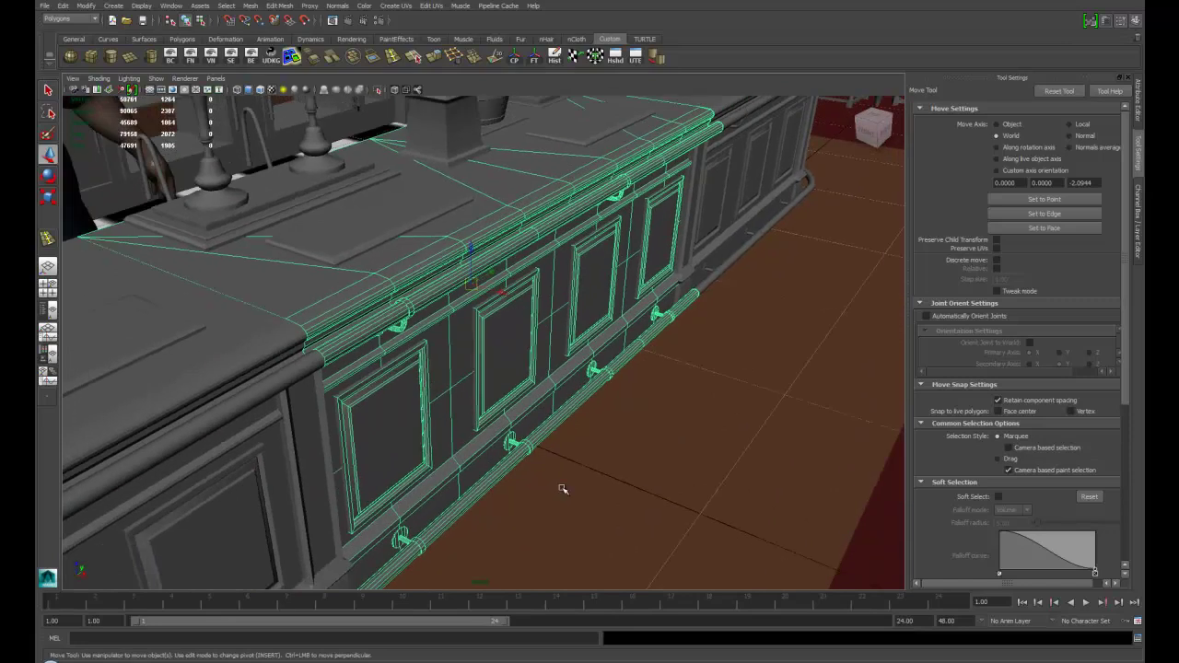
left_click_drag(563, 489, 495, 452, "alt")
right_click_drag(537, 446, 516, 441, "alt")
middle_click_drag(516, 441, 550, 550, "alt")
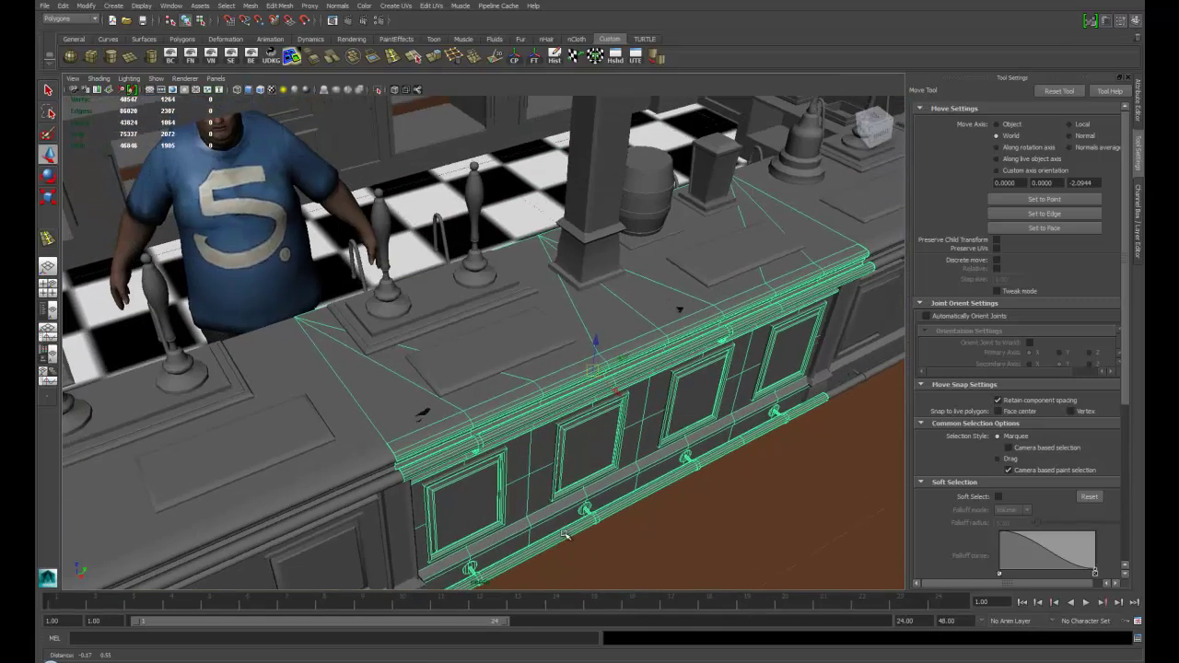
Select the two-handled beer pump unit in front of the landlord and view it from the customer side
left_click(479, 364)
left_click(725, 263)
left_click(452, 300)
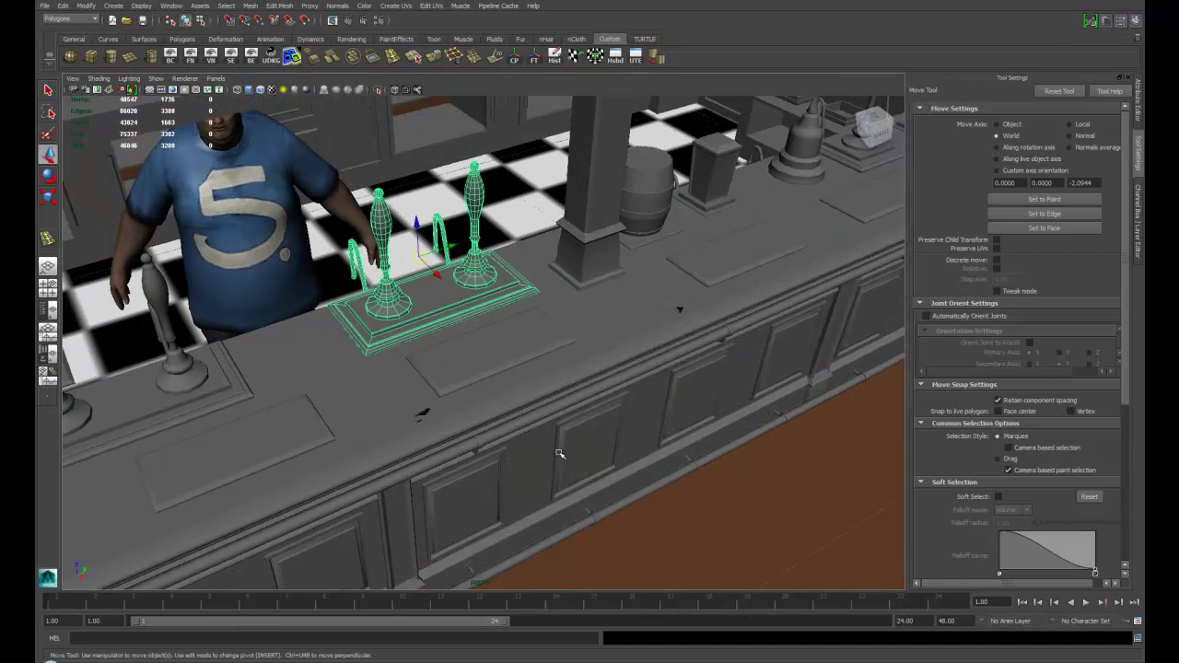
left_click_drag(558, 452, 462, 438, "alt")
middle_click_drag(462, 438, 457, 429, "alt")
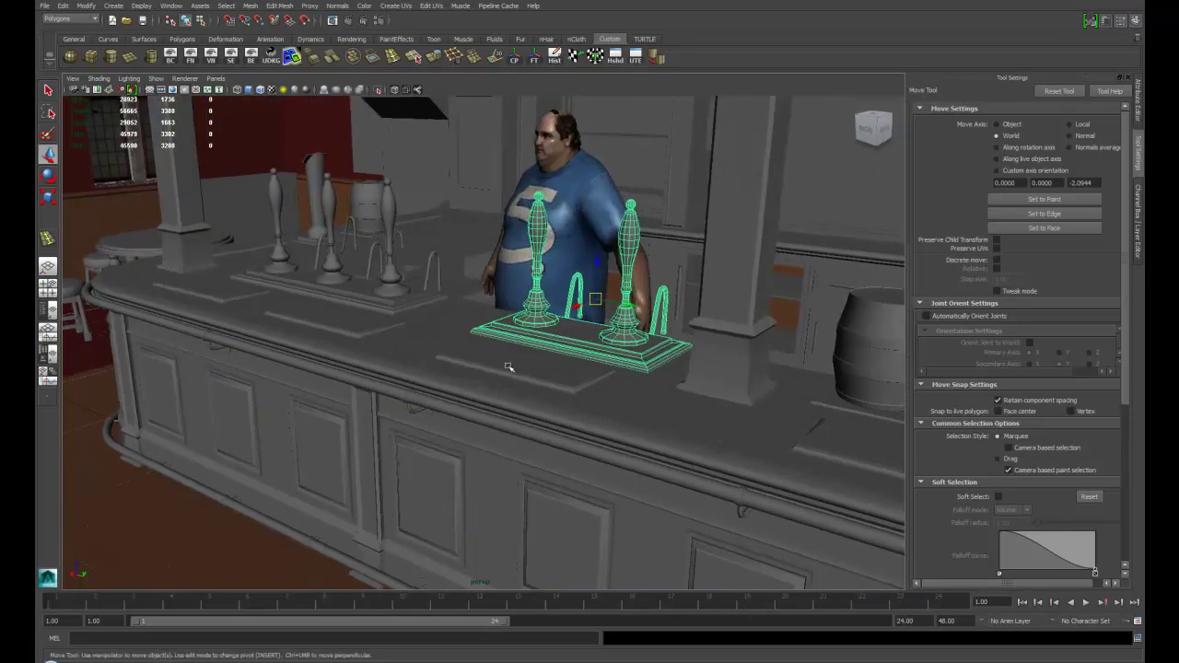
Select the raised bar mats on the countertop in turn, ending with the one before the two-handled pump
left_click(507, 370)
left_click(347, 319)
left_click_drag(395, 400, 463, 404, "alt")
left_click(471, 358)
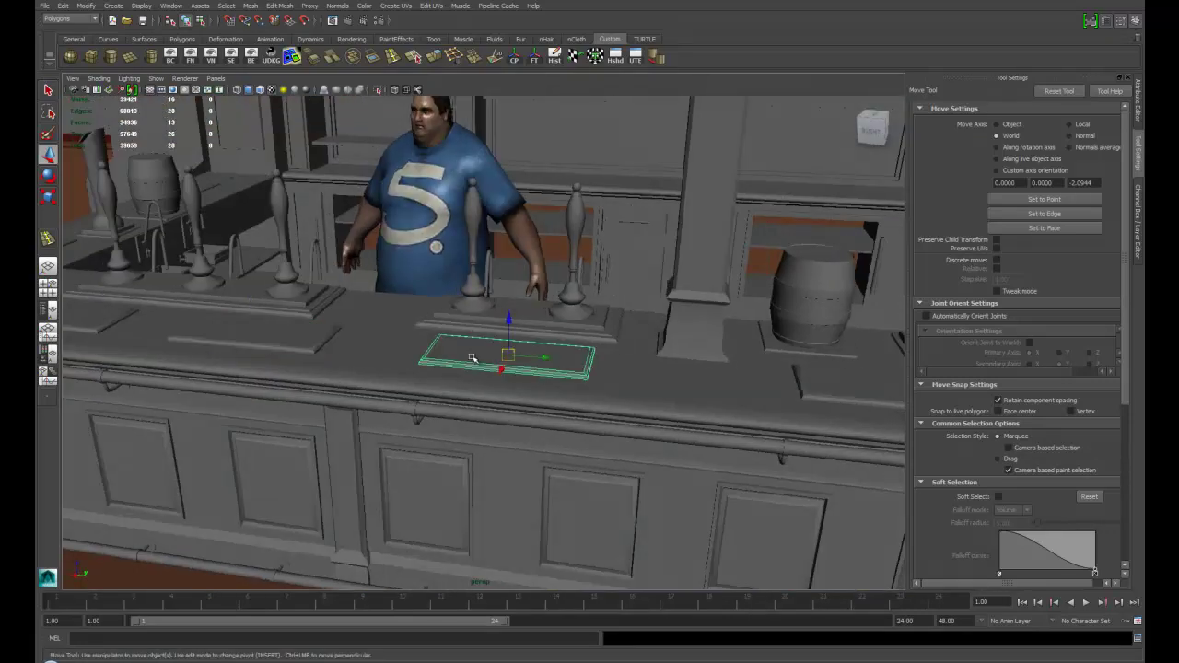
Pick out the separate bar counter pieces, from the panelled front sections to the curved corner section
left_click(458, 472)
right_click_drag(459, 473, 368, 442, "alt")
left_click_drag(253, 419, 297, 413, "alt")
left_click(308, 428)
left_click(154, 317)
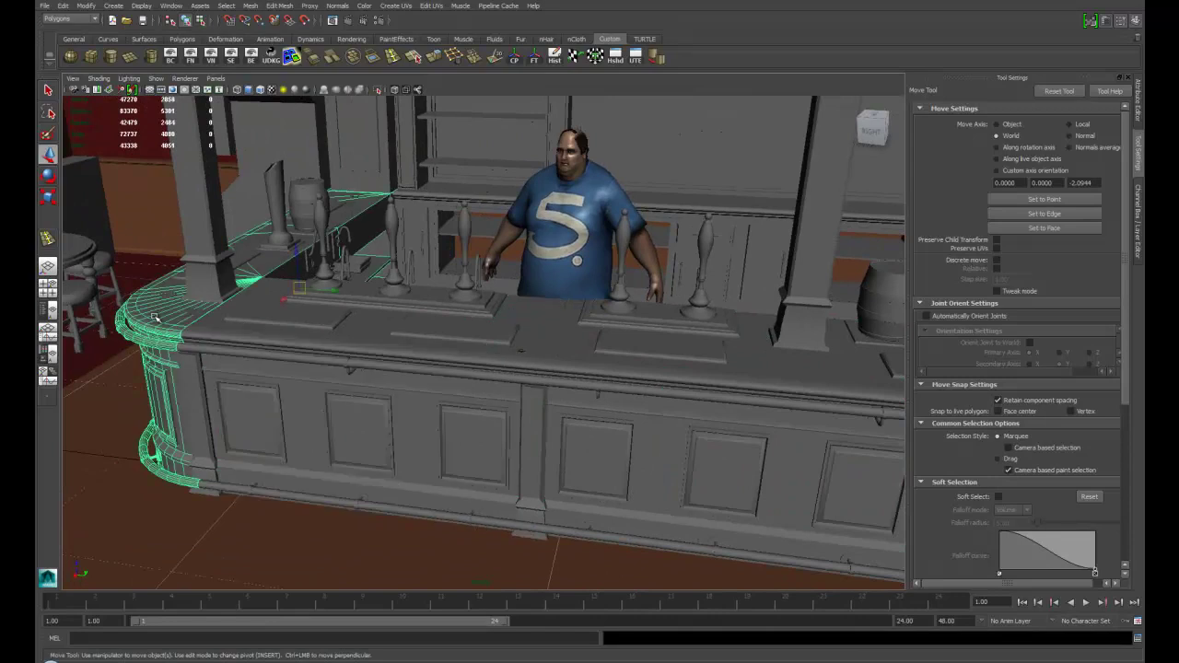
Select the straight panelled counter sections along the front in turn and examine the far curved corner section
middle_click_drag(692, 419, 468, 384, "alt")
left_click(493, 394)
middle_click_drag(734, 442, 406, 410, "alt")
left_click(604, 409)
right_click_drag(708, 426, 662, 419, "alt")
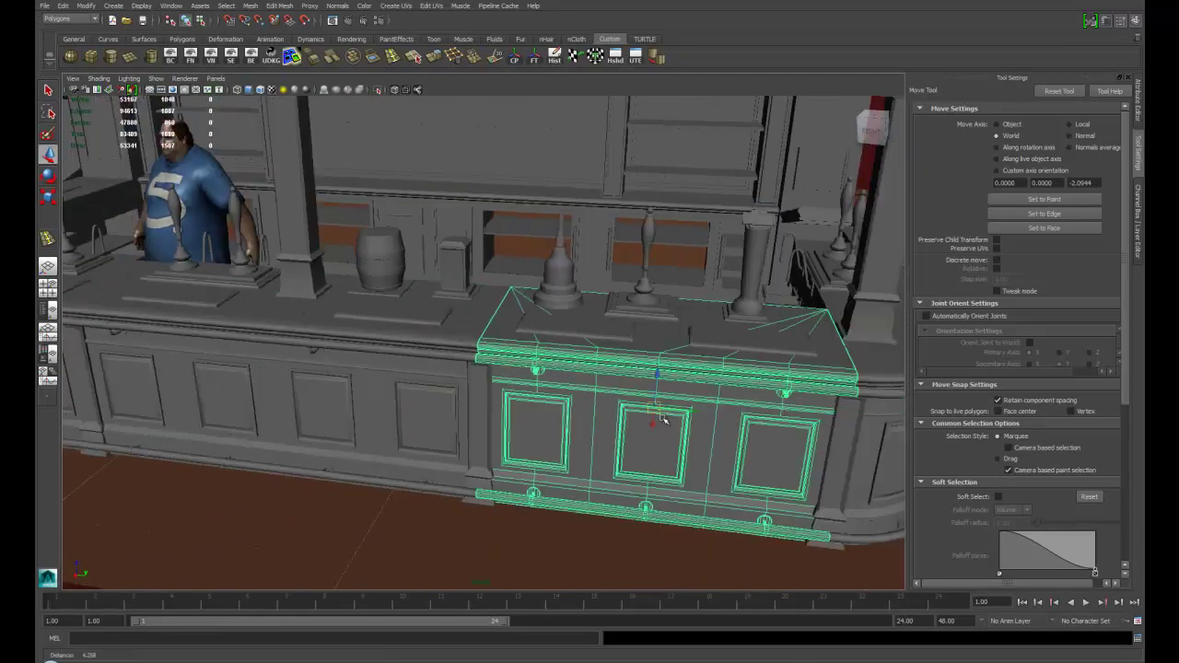
key("ctrl+z")
key("ctrl+z")
key("ctrl+z")
key("ctrl+z")
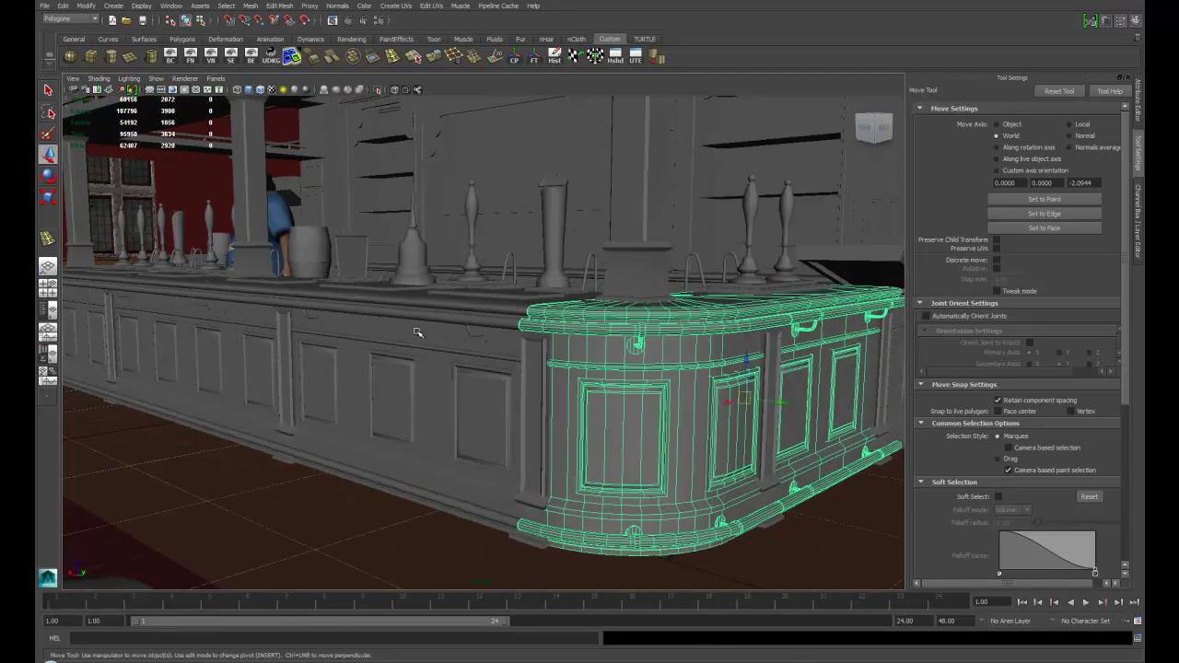
key("ctrl+z")
key("ctrl+z")
key("ctrl+z")
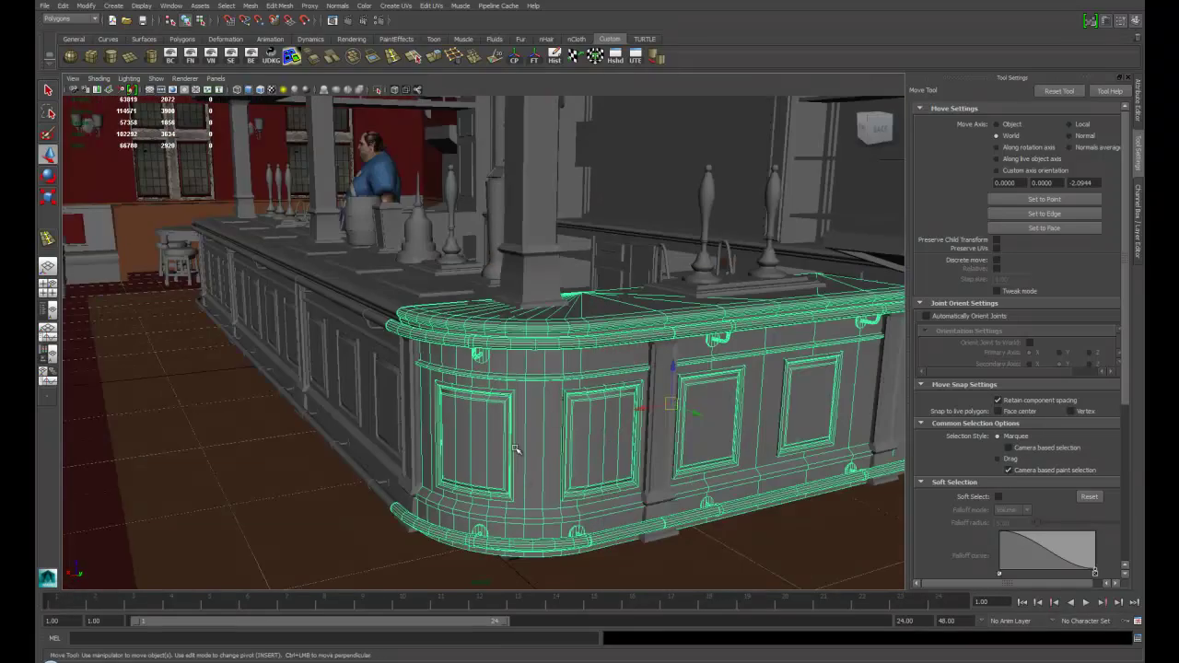
left_click_drag(600, 505, 478, 451, "alt")
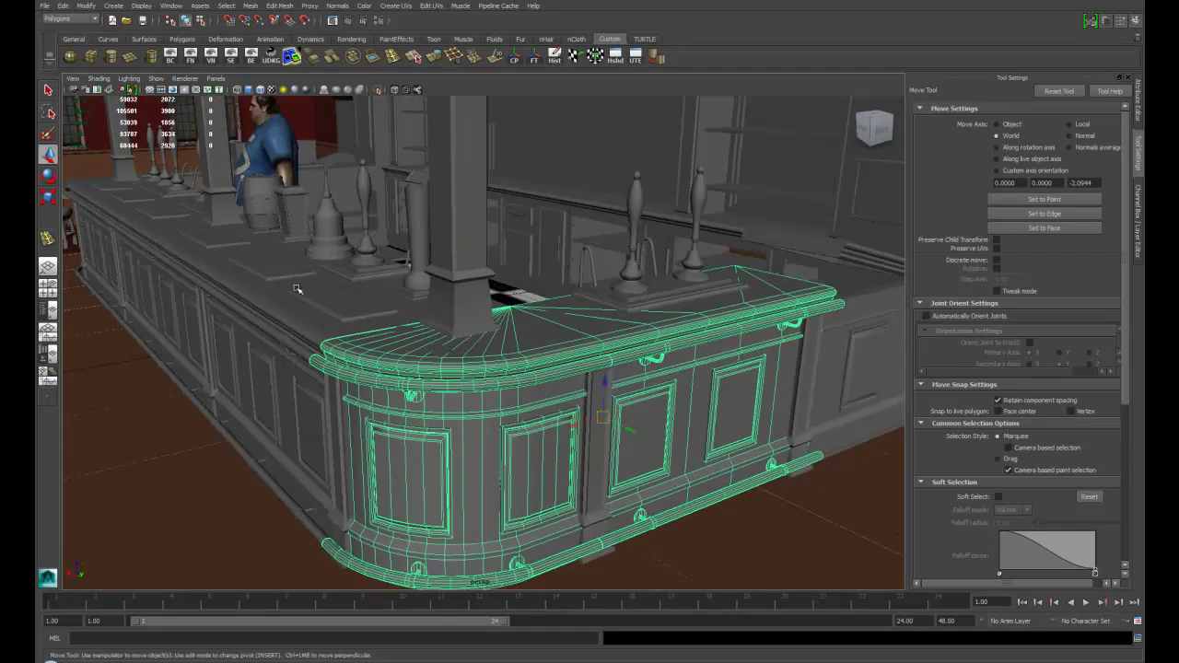
Step the selection back along the bar from the far corner section to the front section near the landlord
key("ctrl+z")
key("ctrl+z")
key("ctrl+z")
key("ctrl+z")
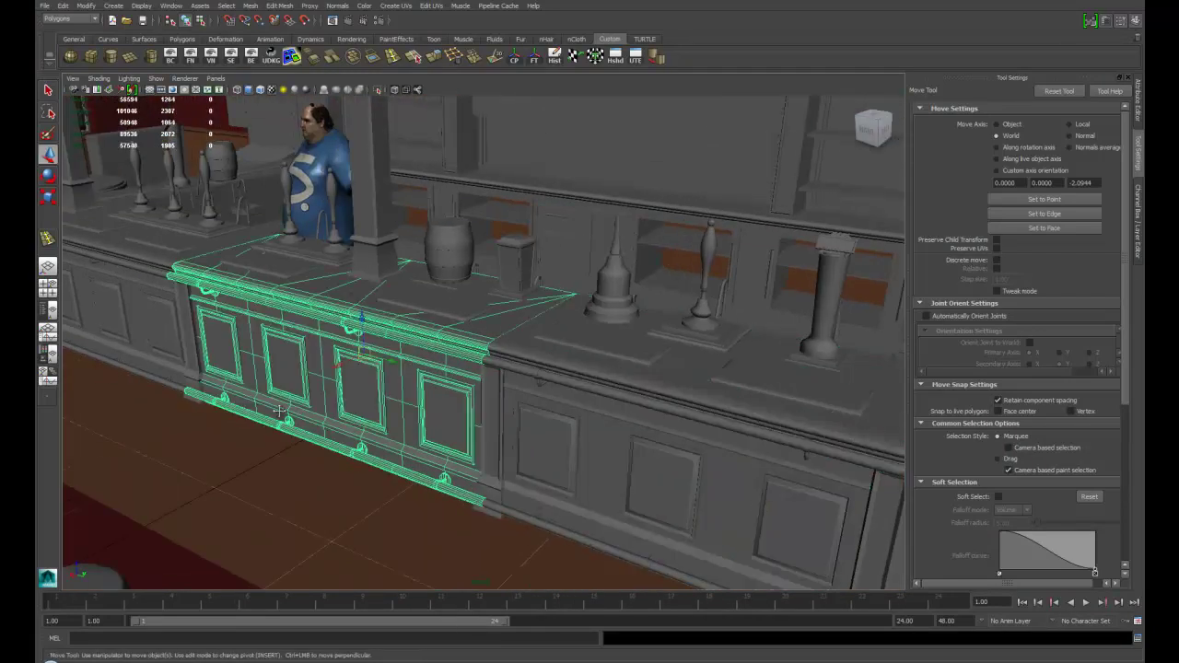
key("ctrl+z")
key("ctrl+z")
key("ctrl+z")
key("ctrl+z")
key("ctrl+z")
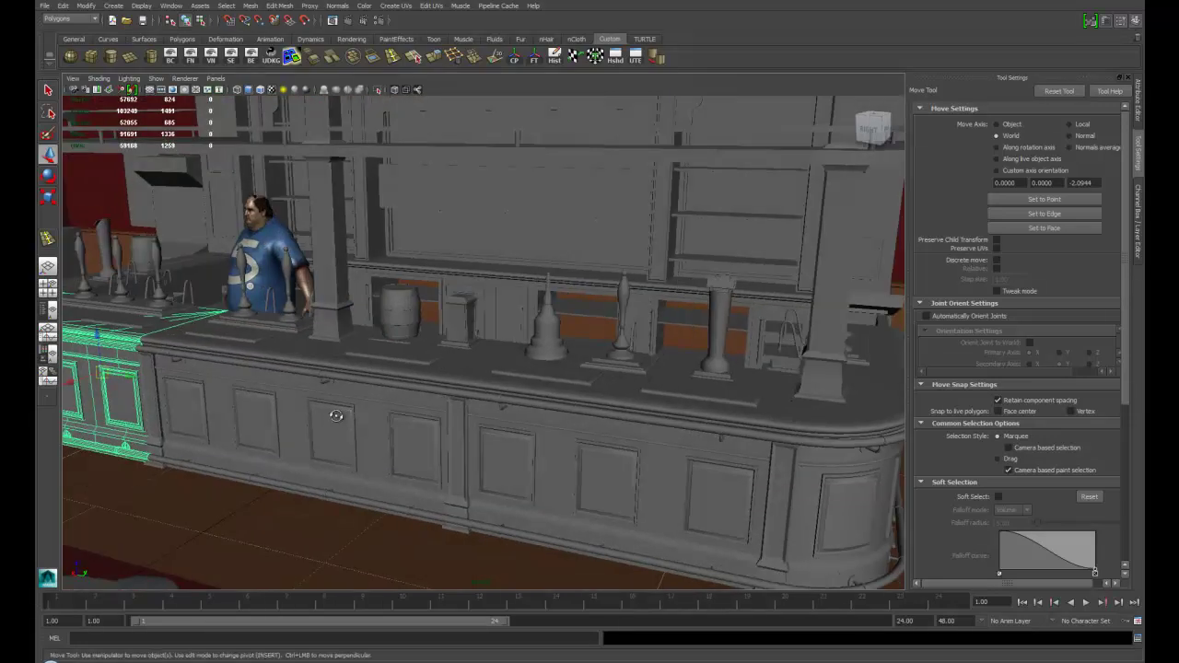
Duplicate the three-panel front counter section, place the copy out in front of the bar and view its inner shelves
left_click_drag(336, 415, 520, 496, "alt")
key("f")
right_click_drag(521, 496, 505, 451, "alt")
middle_click_drag(505, 451, 406, 424, "alt")
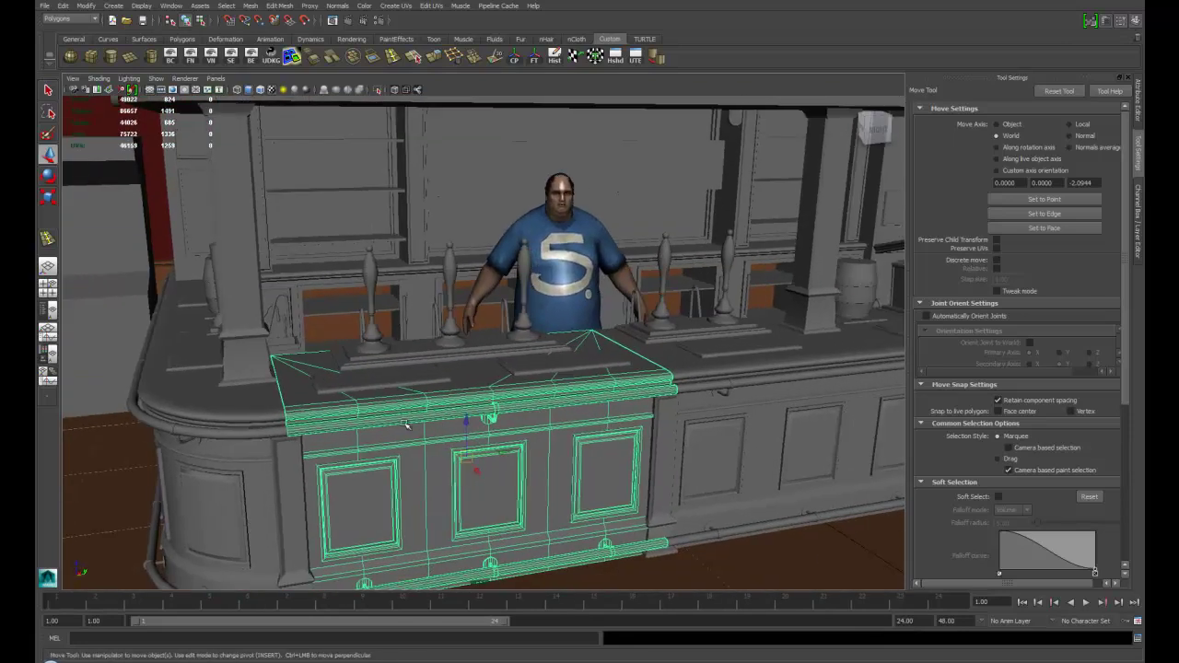
left_click_drag(385, 453, 410, 395, "alt")
left_click_drag(501, 440, 469, 398, "alt")
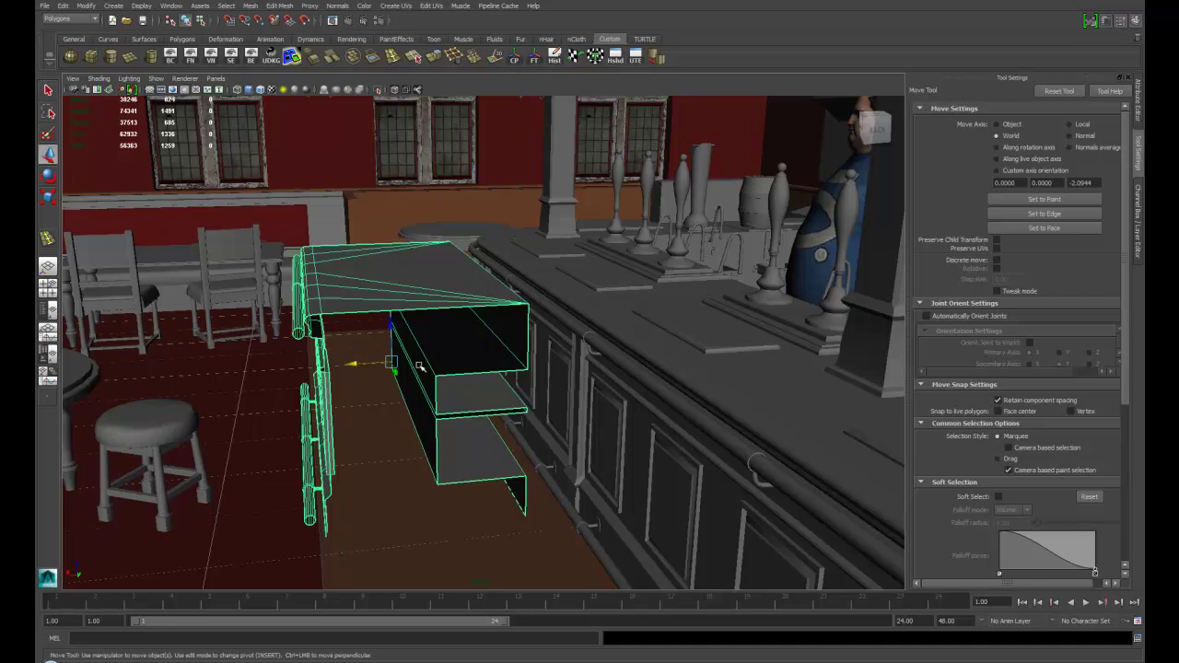
left_click_drag(419, 366, 444, 403, "alt")
Compare the pulled-out counter copy with the original section in the bar and delete the copy
left_click(612, 348)
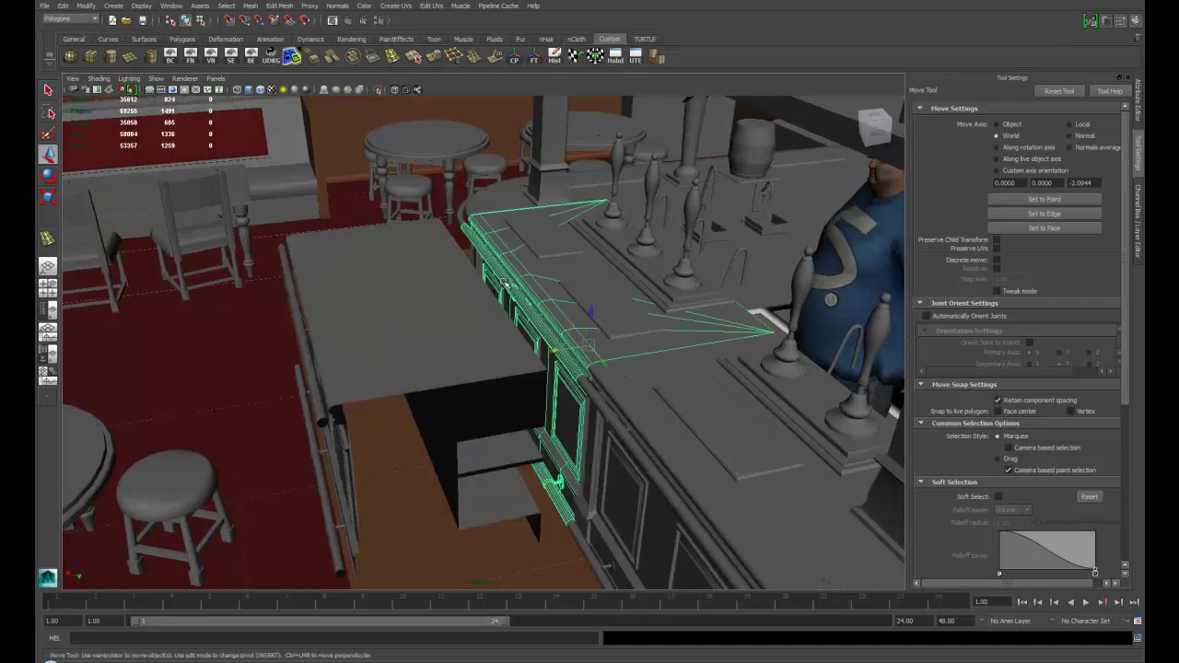
left_click(442, 339)
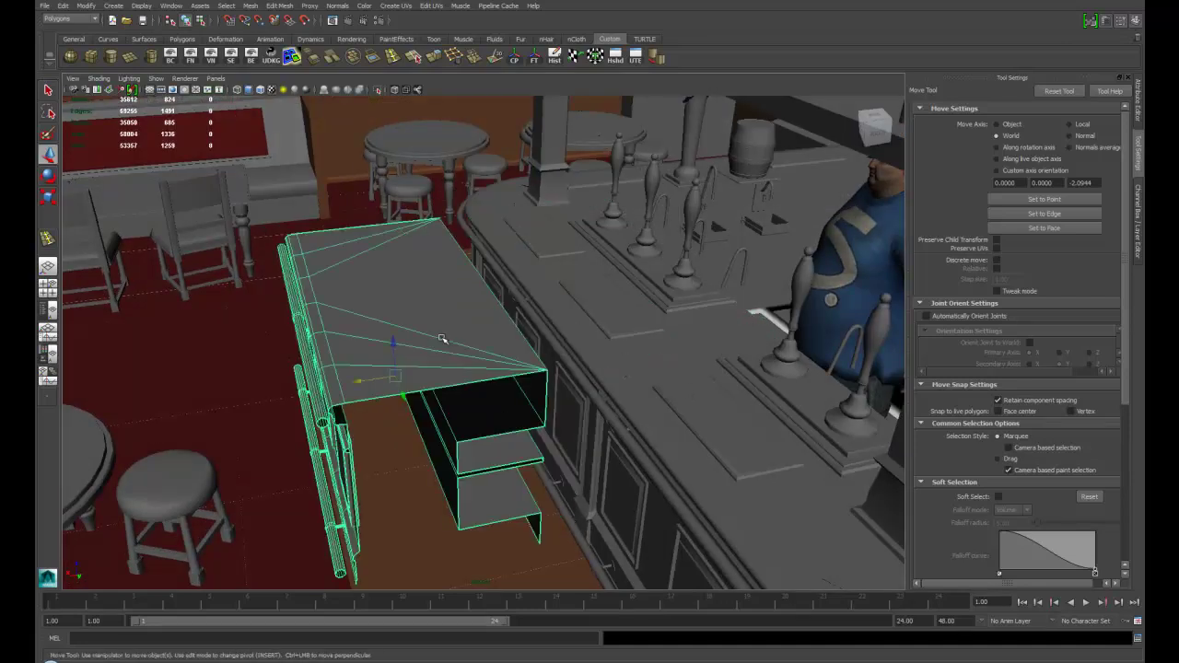
left_click_drag(465, 389, 471, 339, "alt")
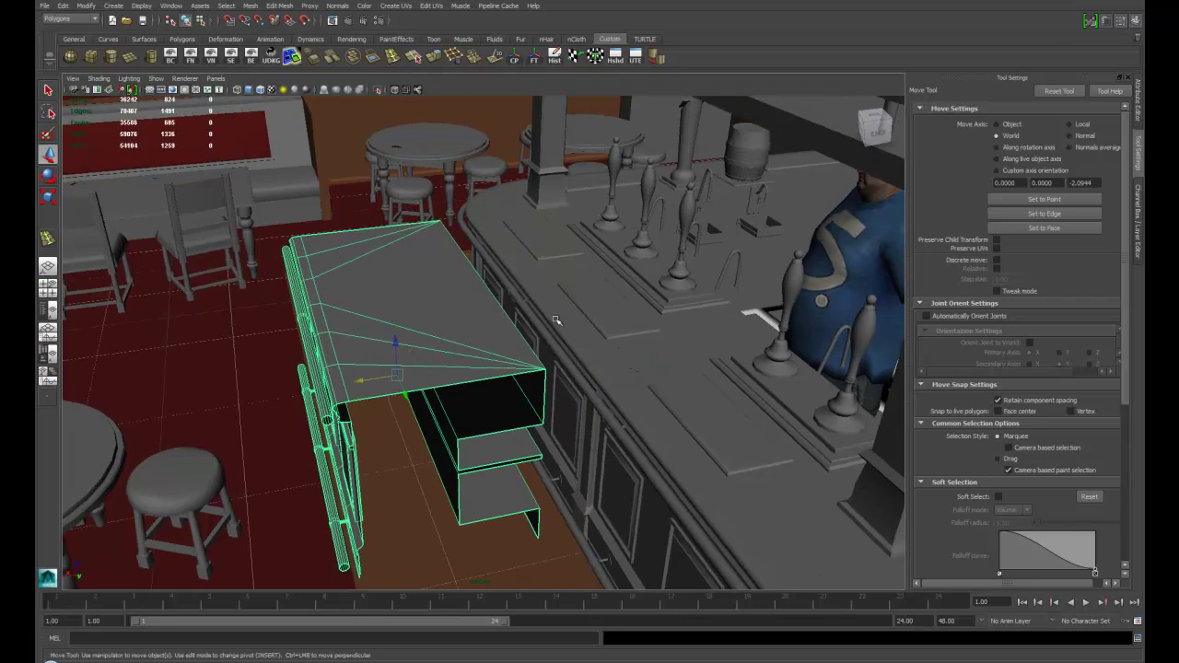
left_click(582, 346)
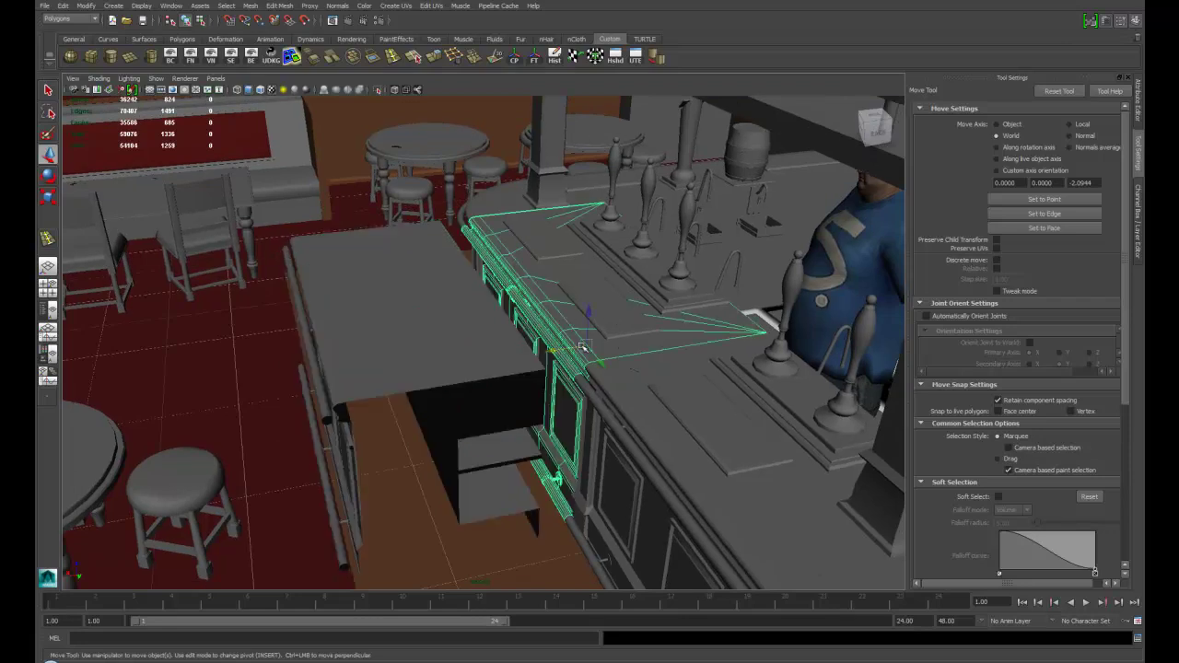
left_click(432, 367)
key("Delete")
Select the pub floor and examine its carpeted and wooden areas from the bar front to the entrance
left_click_drag(578, 342, 426, 387, "alt")
left_click(313, 315)
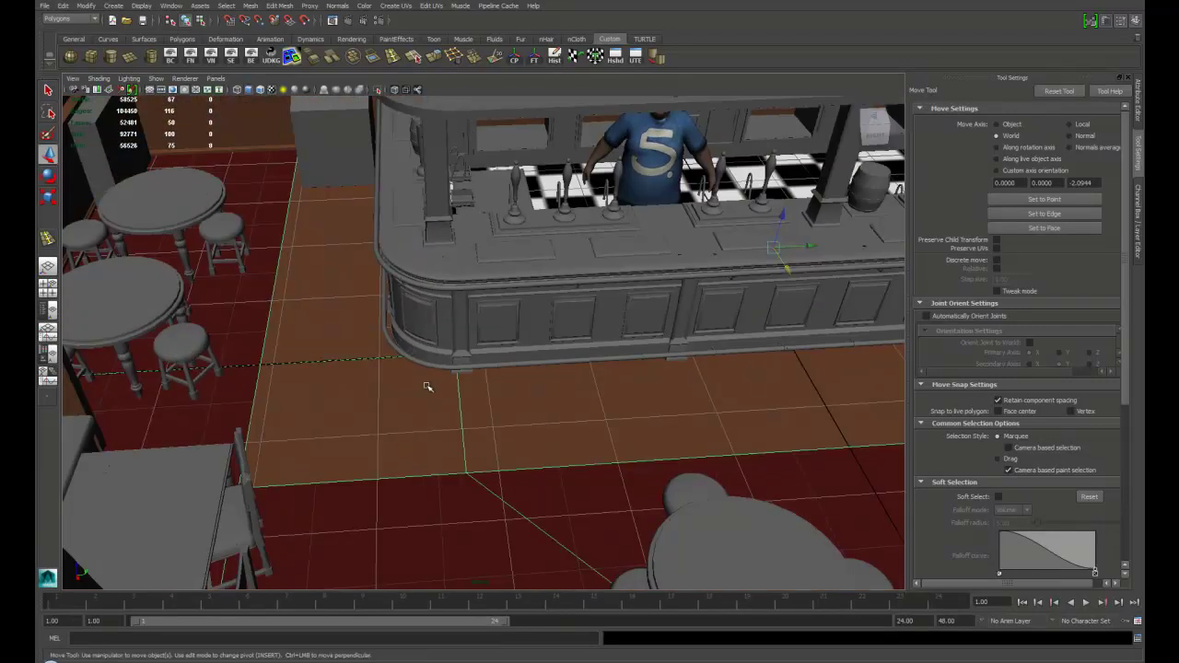
left_click_drag(600, 408, 319, 166, "alt")
left_click_drag(311, 454, 167, 333, "alt")
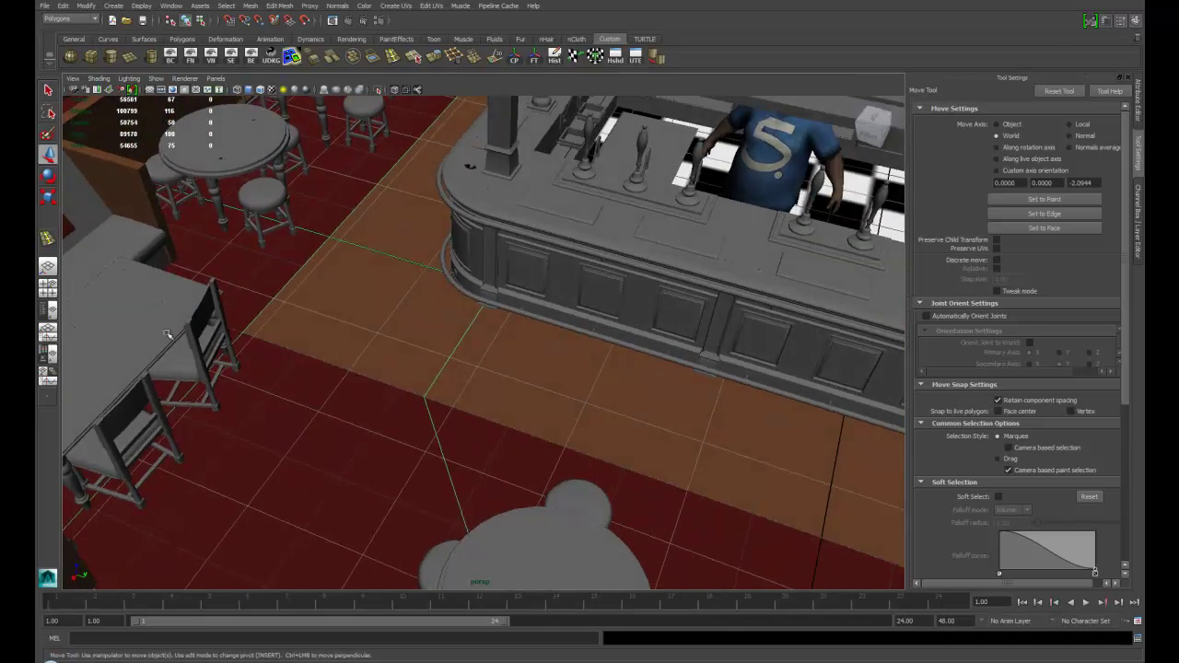
left_click_drag(480, 466, 383, 296, "alt")
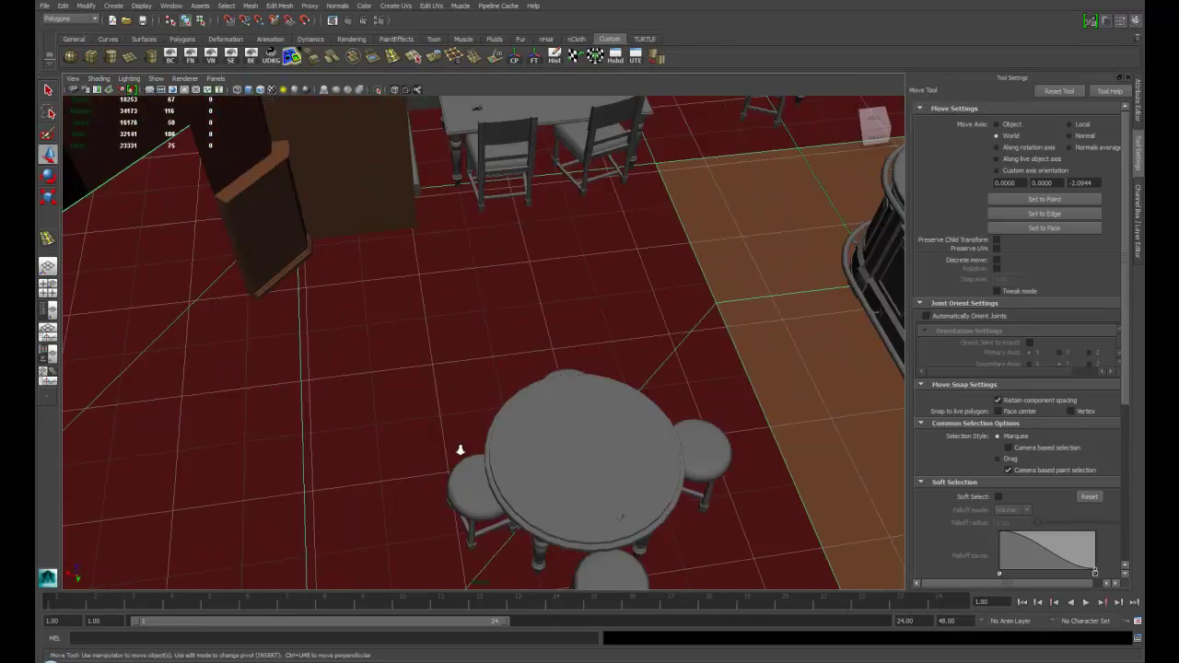
right_click_drag(461, 449, 340, 337, "alt")
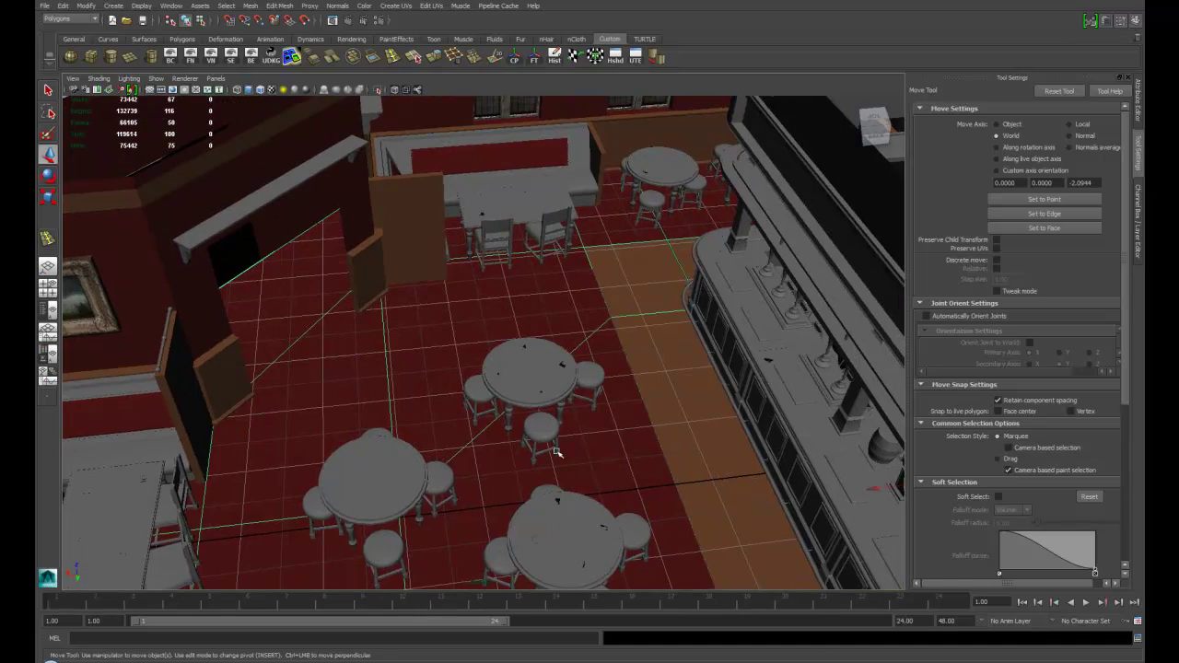
left_click_drag(446, 451, 379, 463, "alt")
middle_click_drag(378, 463, 461, 384, "alt")
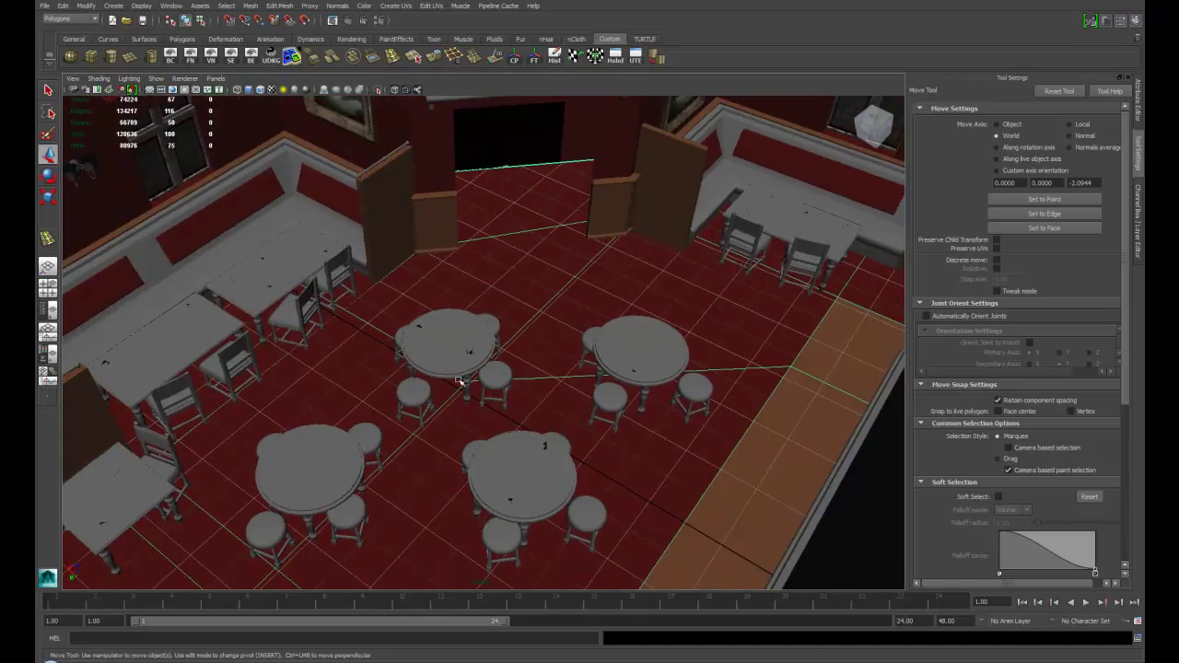
Survey how the round tables, stools and wall seating are laid out around the walkway beside the bar
left_click_drag(461, 384, 545, 451, "alt")
left_click_drag(498, 349, 445, 270, "alt")
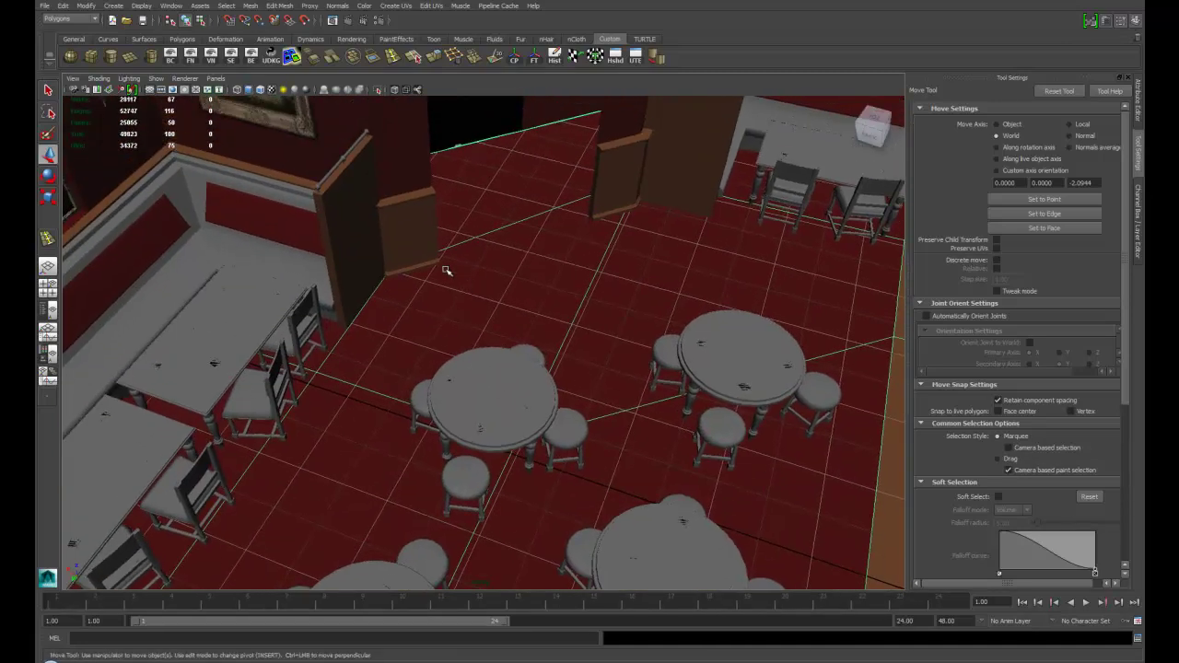
left_click_drag(542, 266, 569, 292, "alt")
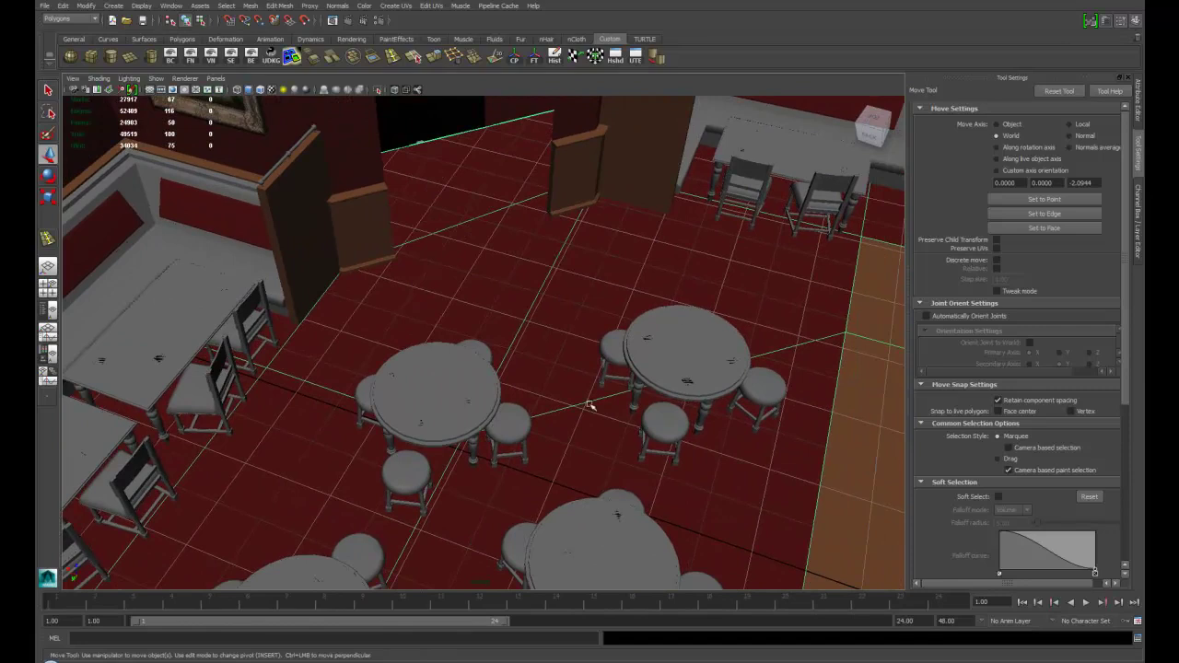
left_click_drag(590, 405, 450, 366, "alt")
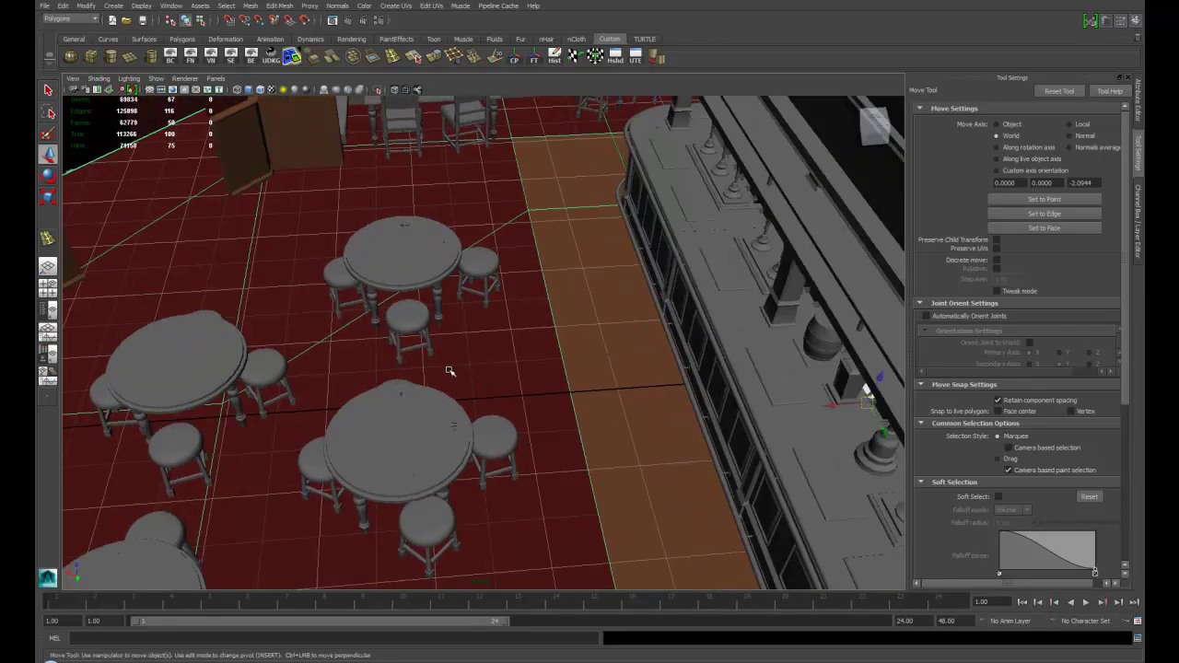
left_click_drag(372, 398, 456, 270, "alt")
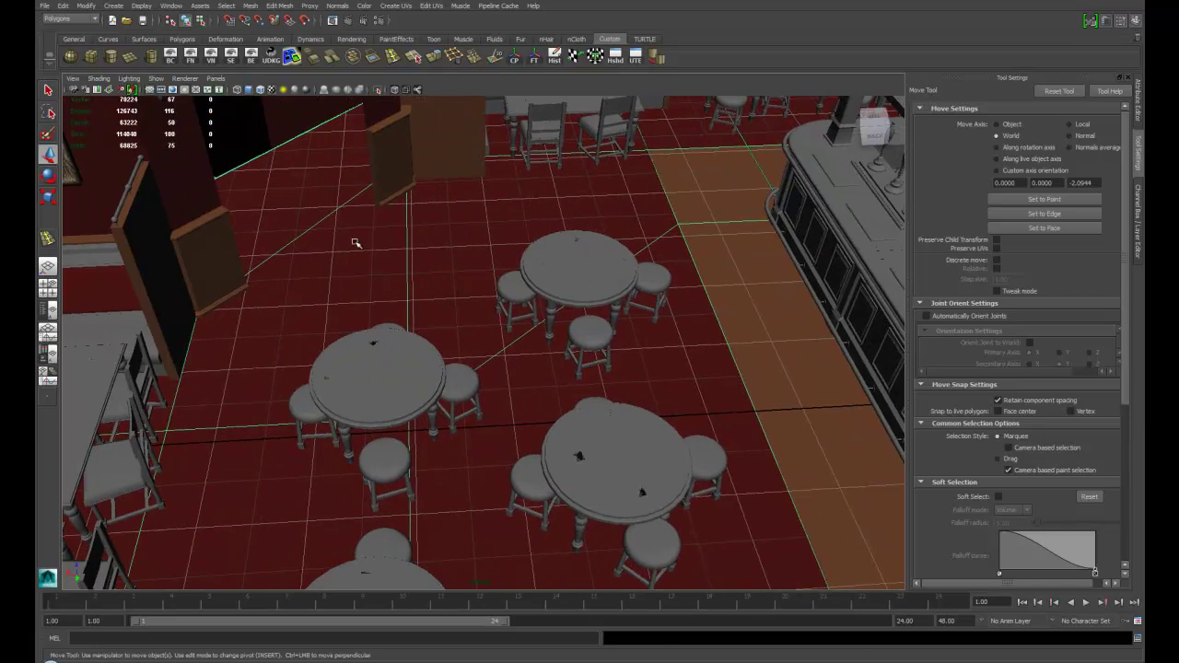
mouse_move(462, 365)
left_mouse_down("alt")
mouse_move(450, 376)
mouse_move(462, 368)
left_mouse_up("alt")
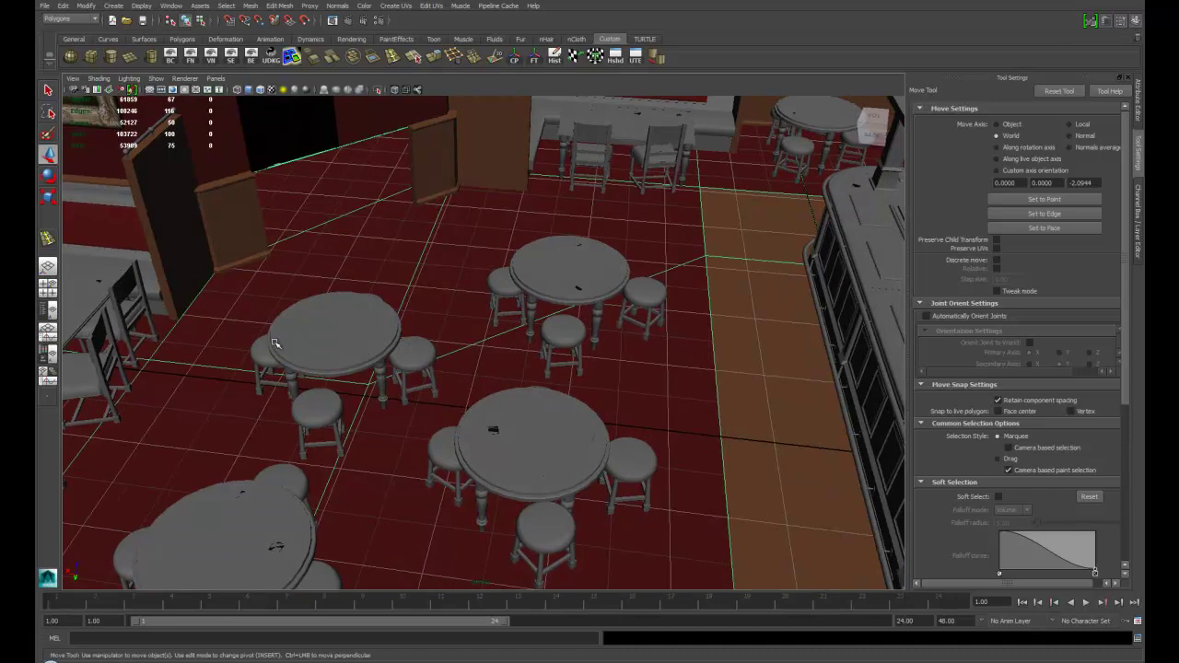
left_click_drag(390, 402, 311, 287, "alt")
left_click_drag(648, 308, 631, 343, "alt")
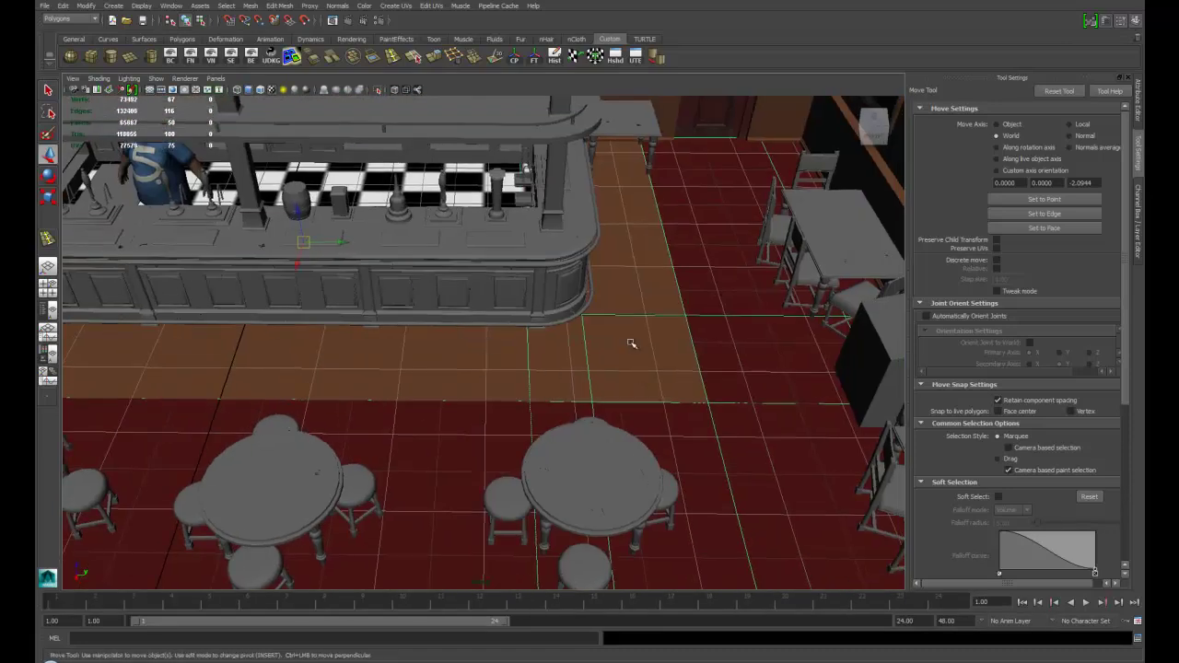
Inspect the darts corner, selecting the cabinet door and the dartboard and viewing the floor mat
left_click_drag(366, 371, 366, 333, "alt")
left_click_drag(557, 568, 500, 249, "alt")
left_click(585, 267)
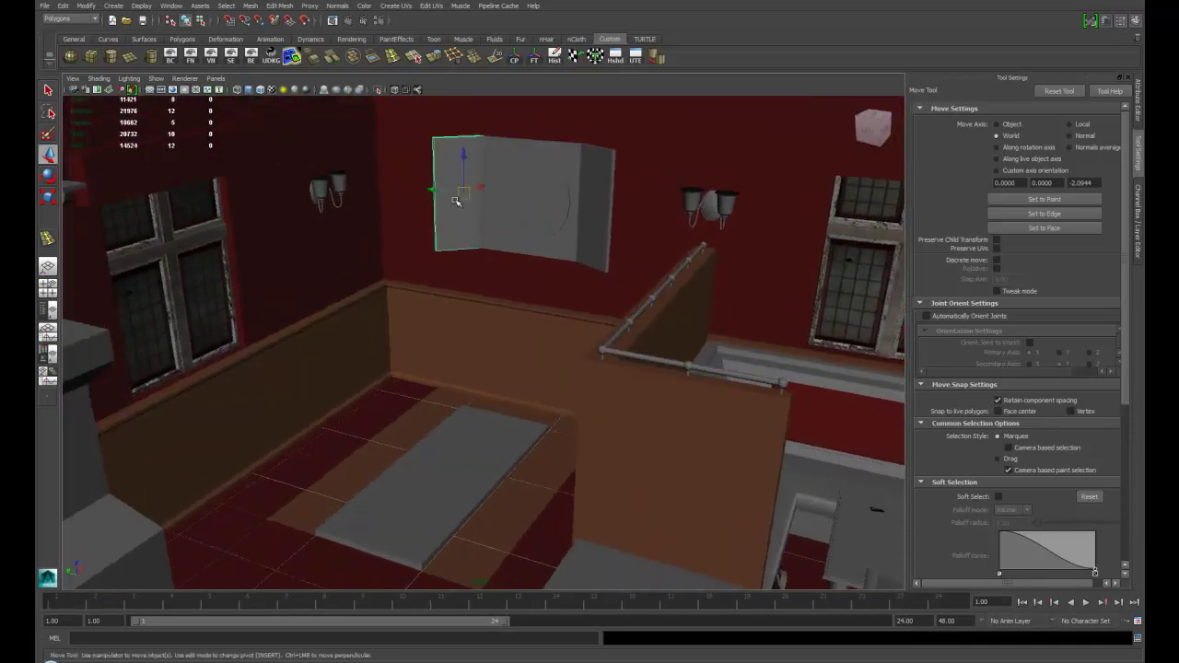
left_click_drag(581, 237, 529, 420, "alt")
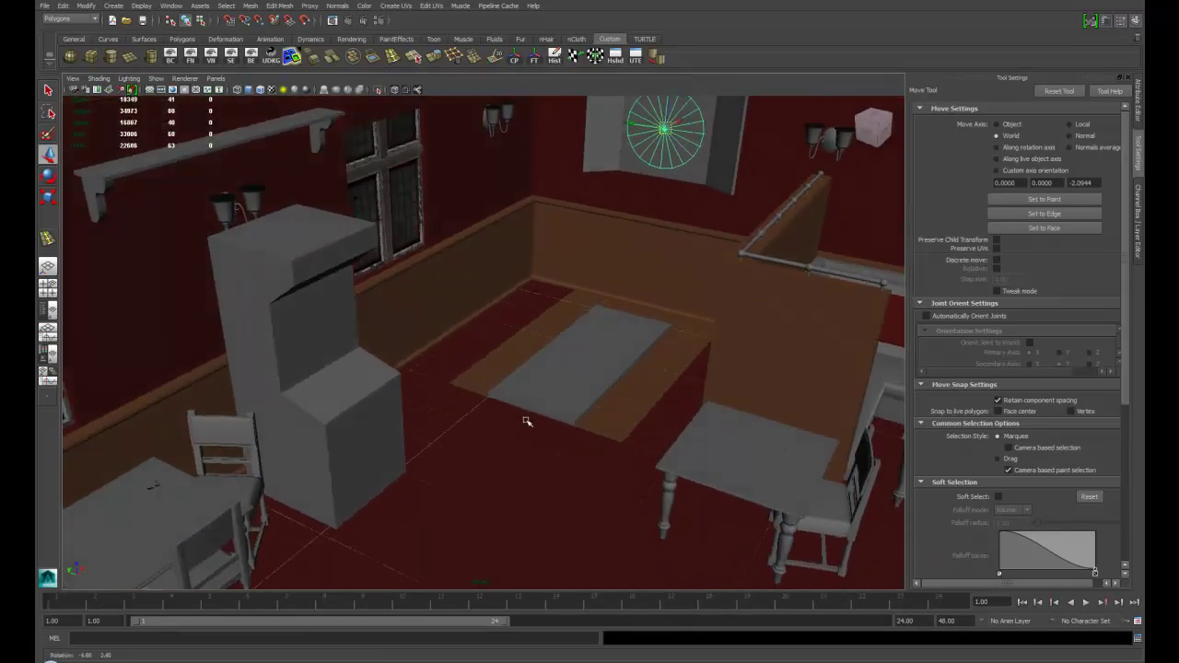
left_click_drag(667, 267, 577, 458, "alt")
Select the double wall lamp above the fruit machine and inspect the matching lamp beside the window up close
left_click(377, 258)
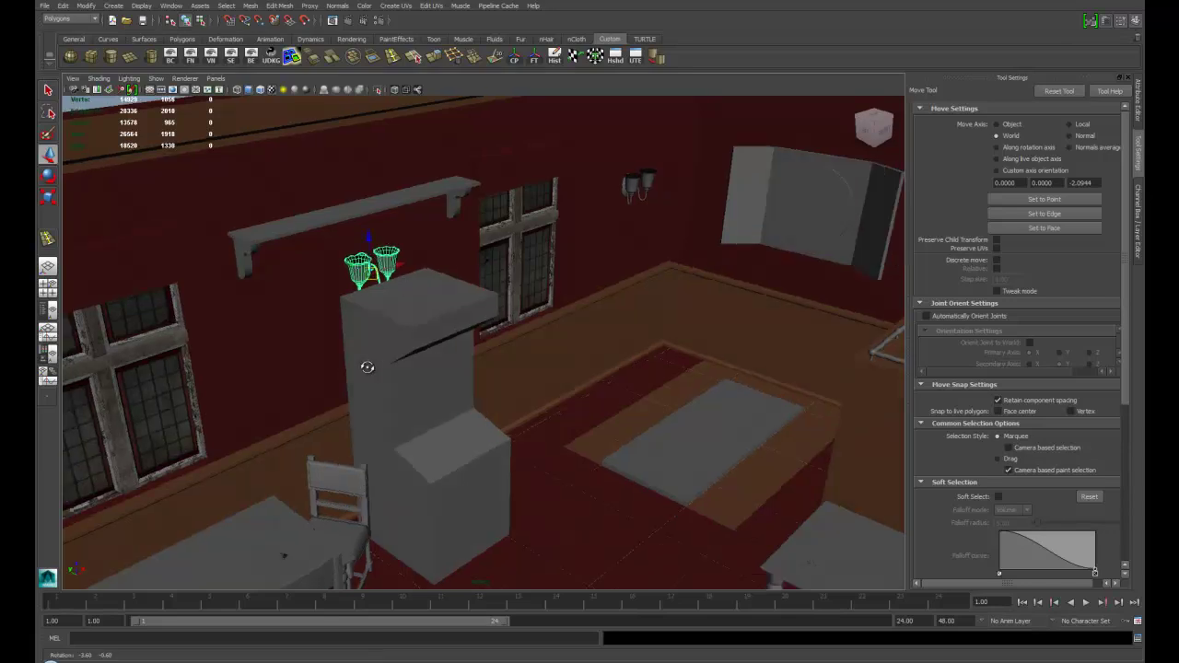
left_click_drag(366, 365, 544, 363, "alt")
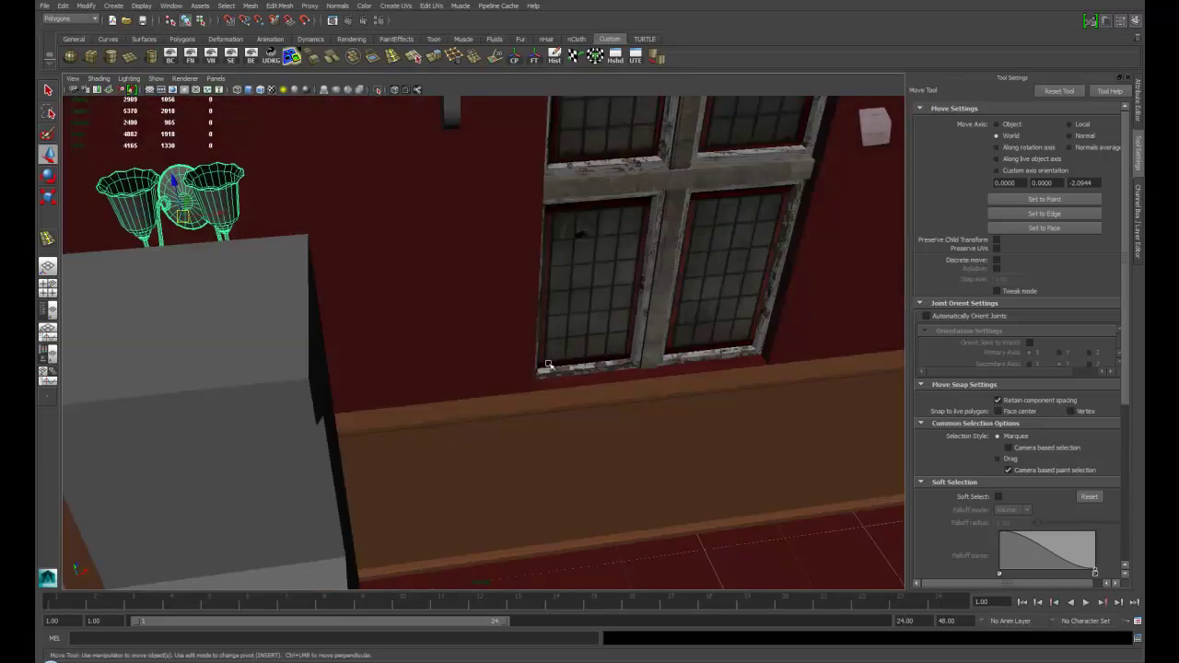
middle_click_drag(544, 363, 471, 378, "alt")
left_click_drag(470, 378, 488, 314, "alt")
left_click(468, 178)
left_click_drag(538, 352, 569, 405, "alt")
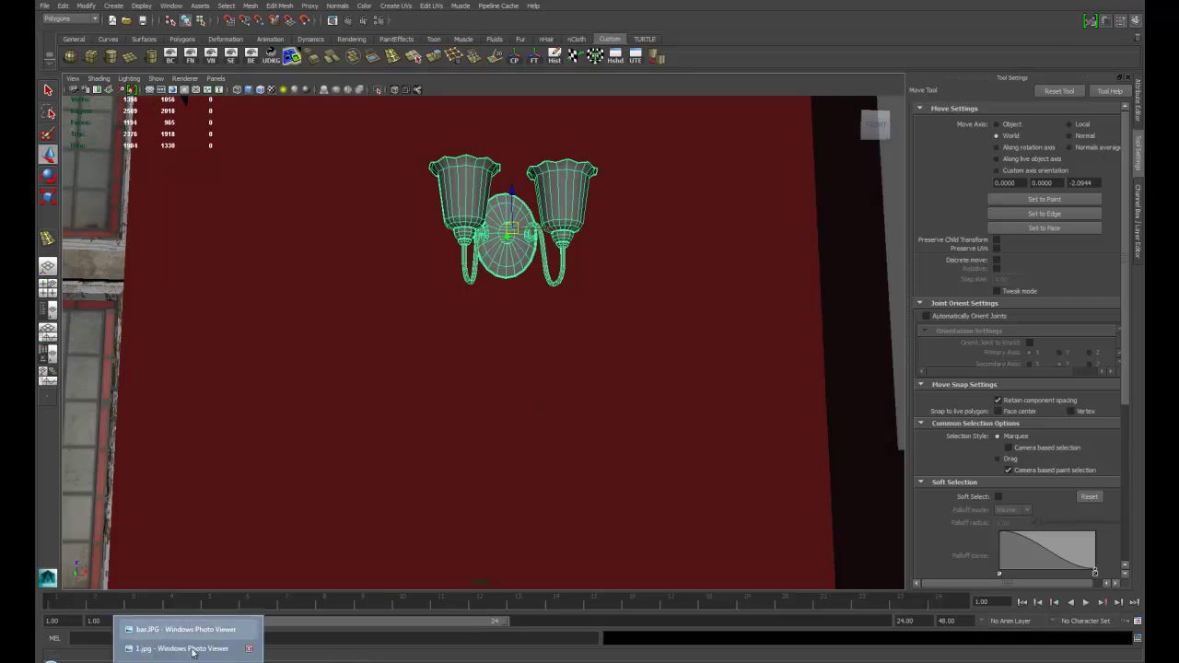
Switch to Windows Photo Viewer, browse to the double wall lamp reference photo and narrow its window to half the screen
left_click(202, 645)
left_click(615, 651)
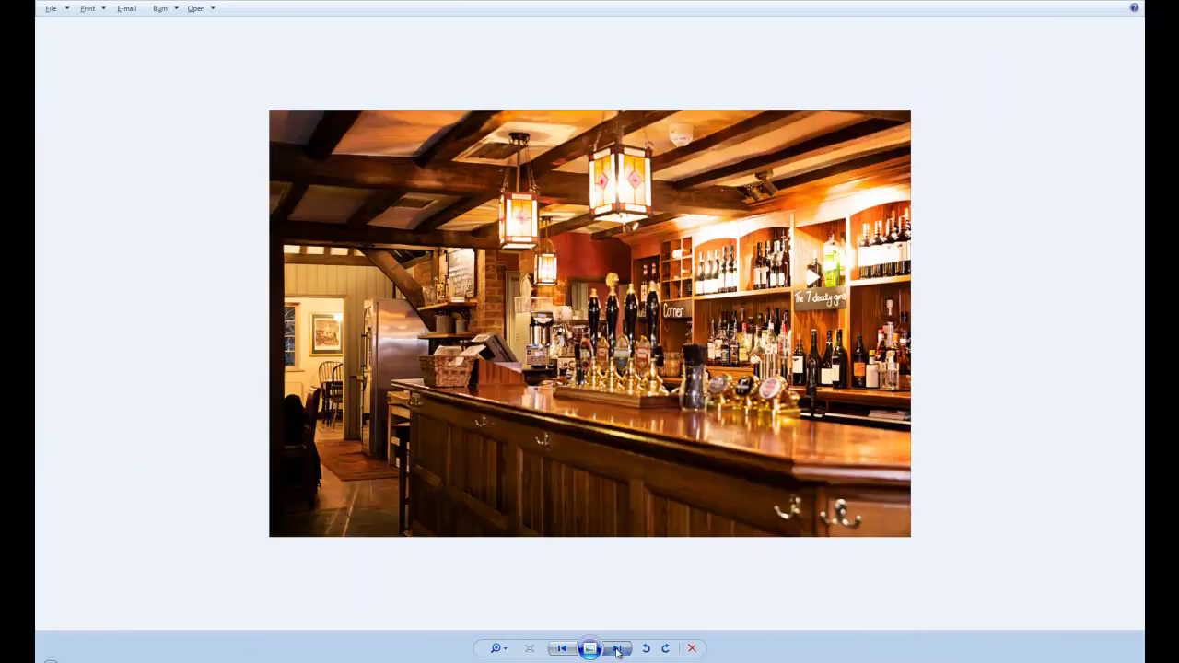
left_click(616, 650)
left_click(616, 650)
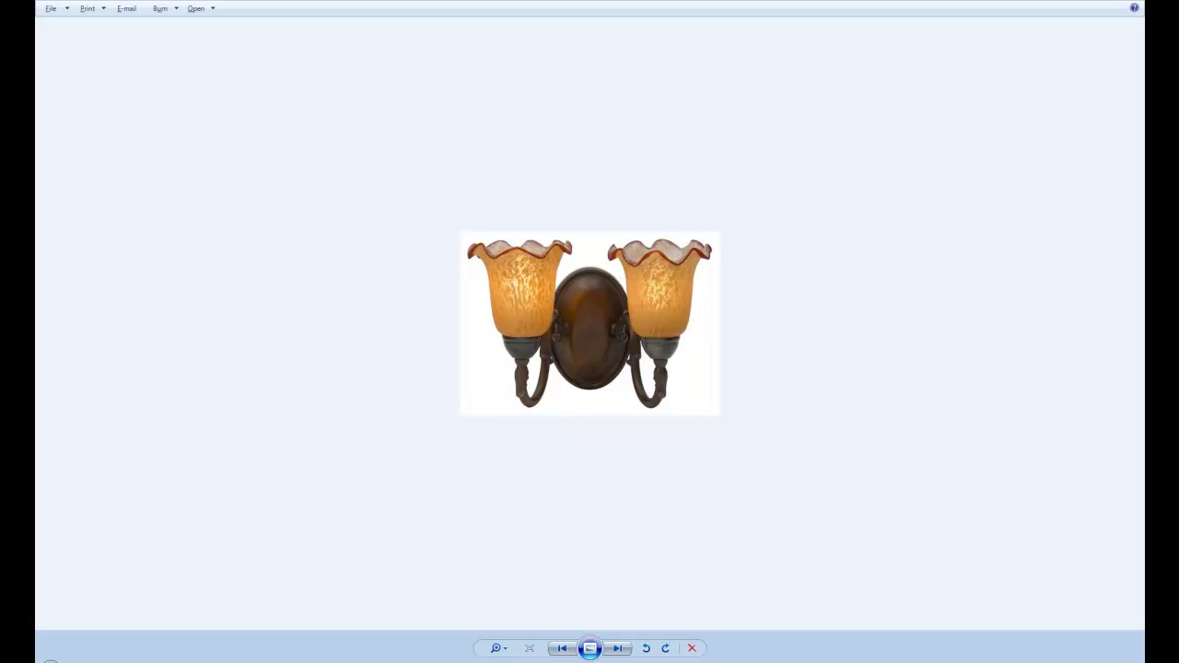
left_click(1115, 1)
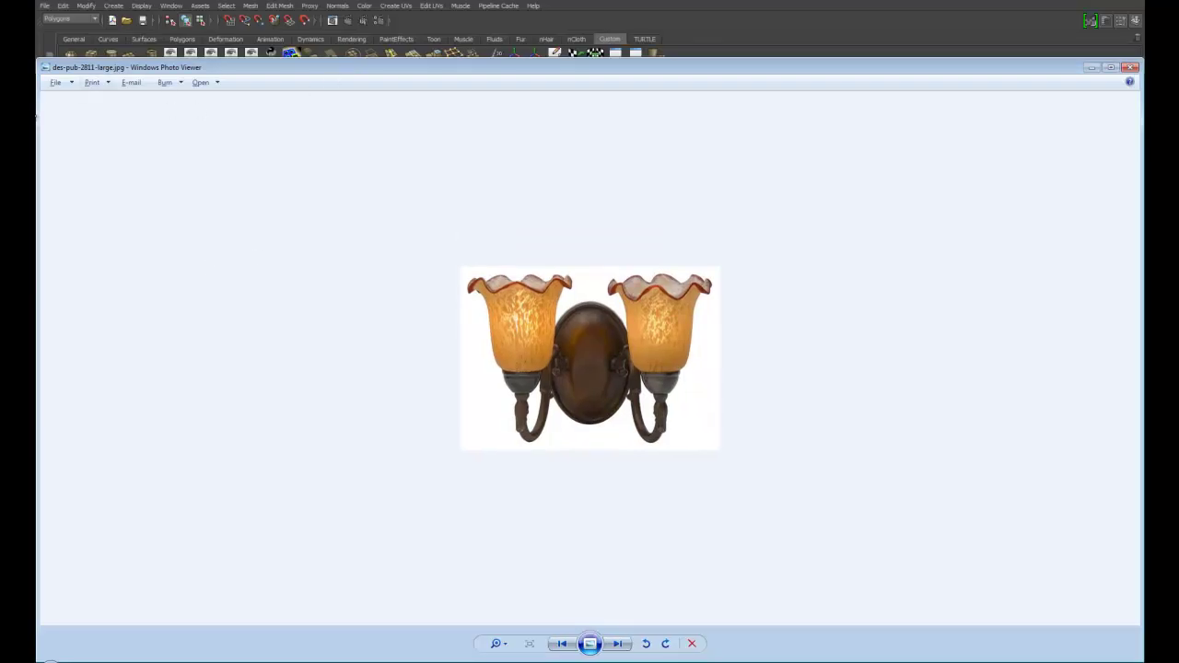
left_click_drag(40, 131, 632, 159)
Frame the wall lamp model front-on in Maya and compare it side by side with the reference photo des-pub-2811-large.jpg
left_click(433, 380)
left_click_drag(433, 380, 421, 447, "alt")
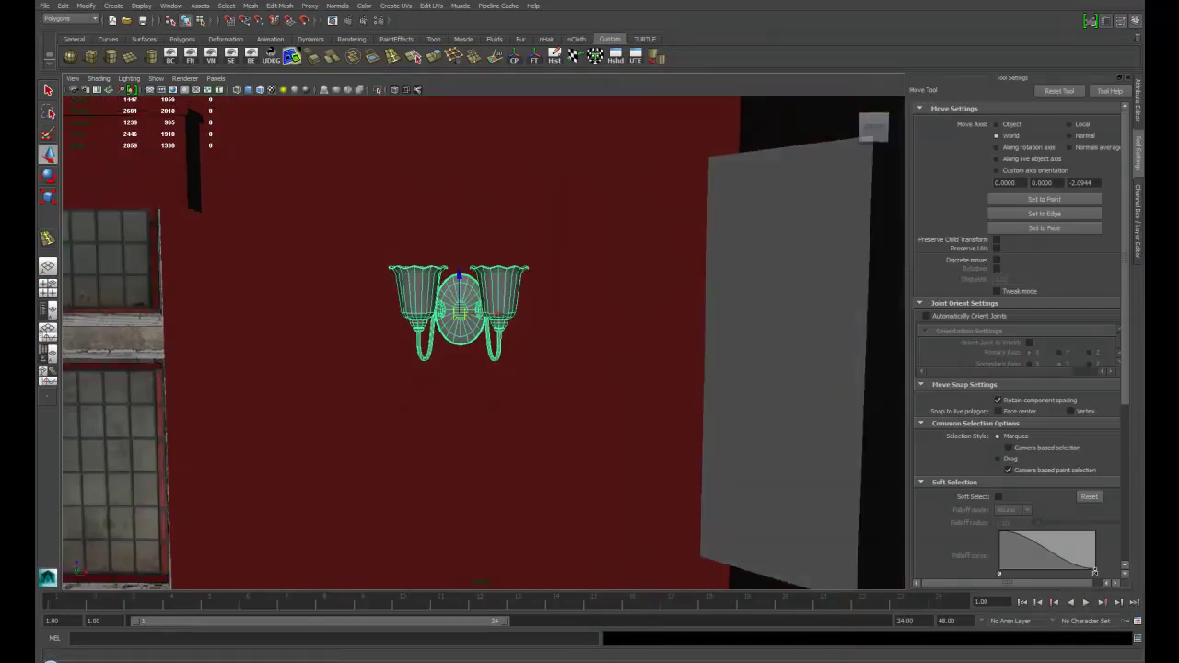
mouse_move(184, 661)
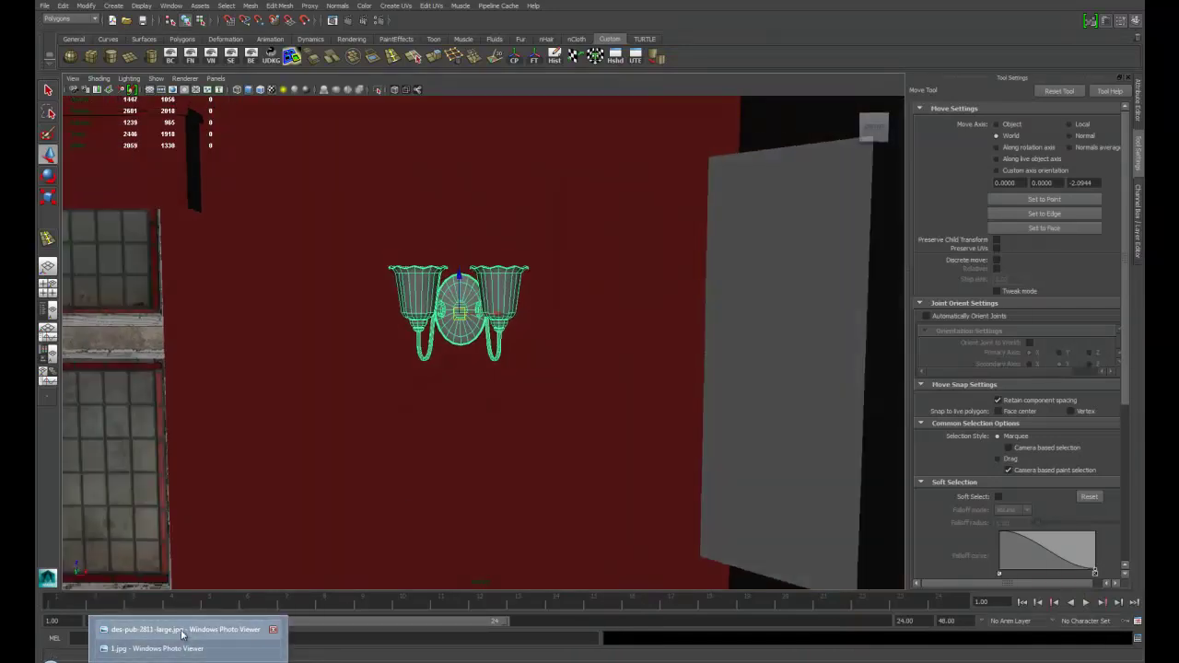
left_click(183, 632)
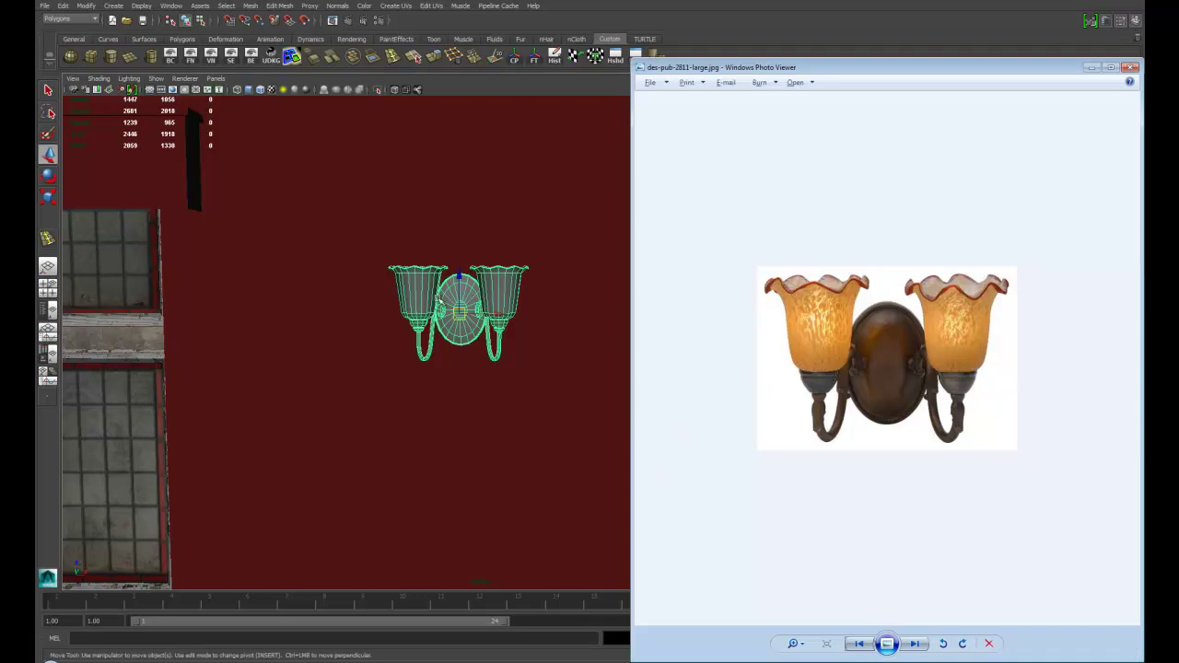
left_click(500, 292)
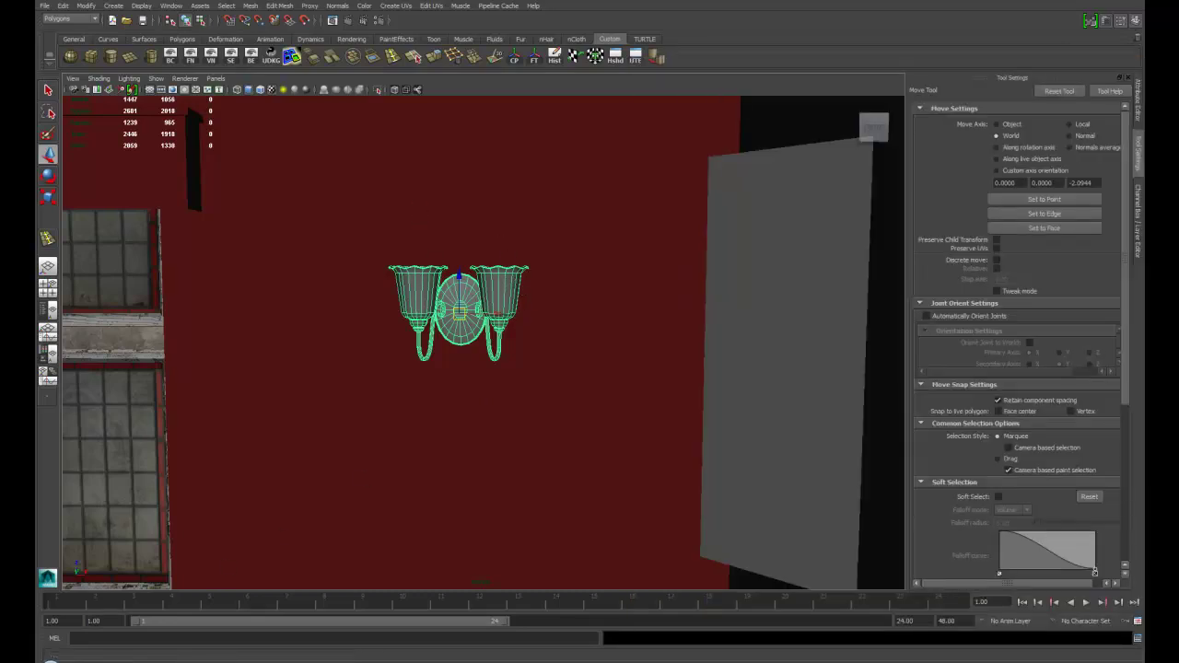
Close the lamp reference photo and view the dartboard wall with its neighbouring wall lamps in Maya
mouse_move(189, 656)
left_click(194, 632)
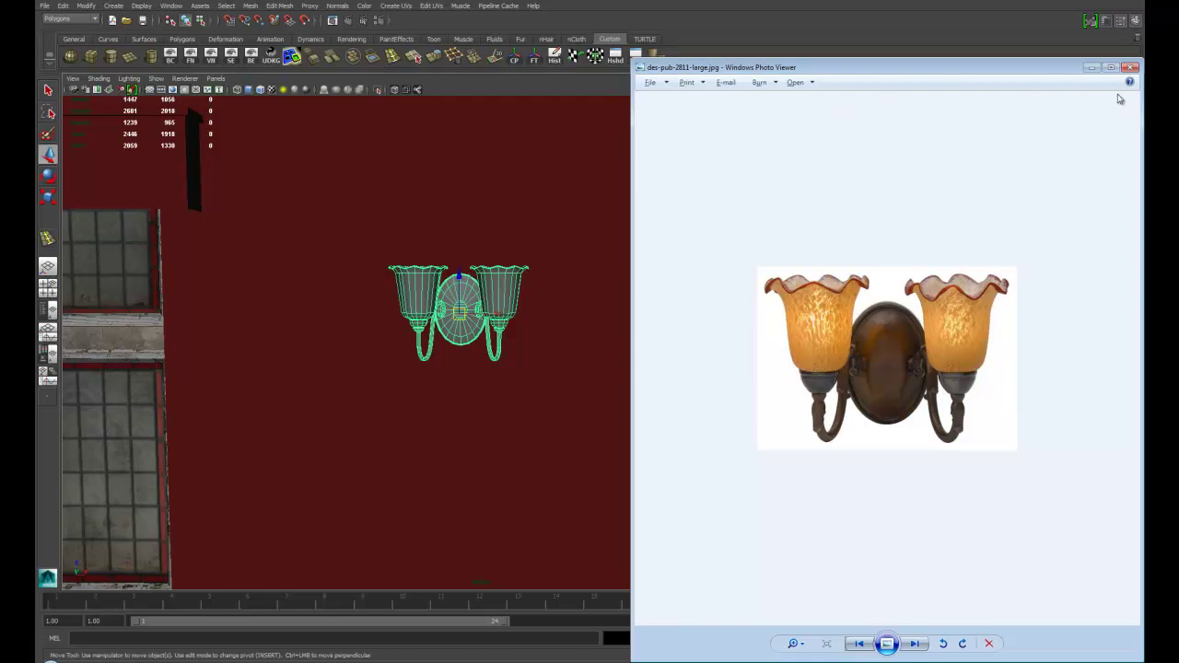
left_click(1132, 67)
left_click_drag(294, 395, 491, 473, "alt")
right_click_drag(492, 473, 344, 363, "alt")
left_click_drag(344, 363, 342, 406, "alt")
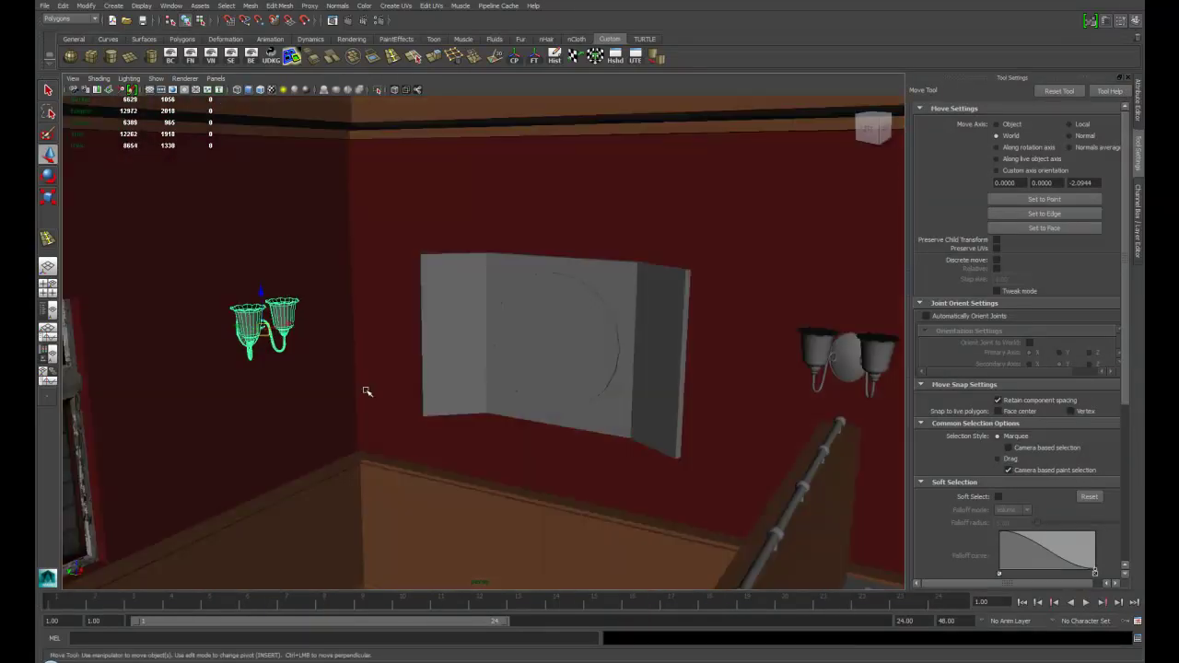
left_click_drag(412, 460, 479, 387, "alt")
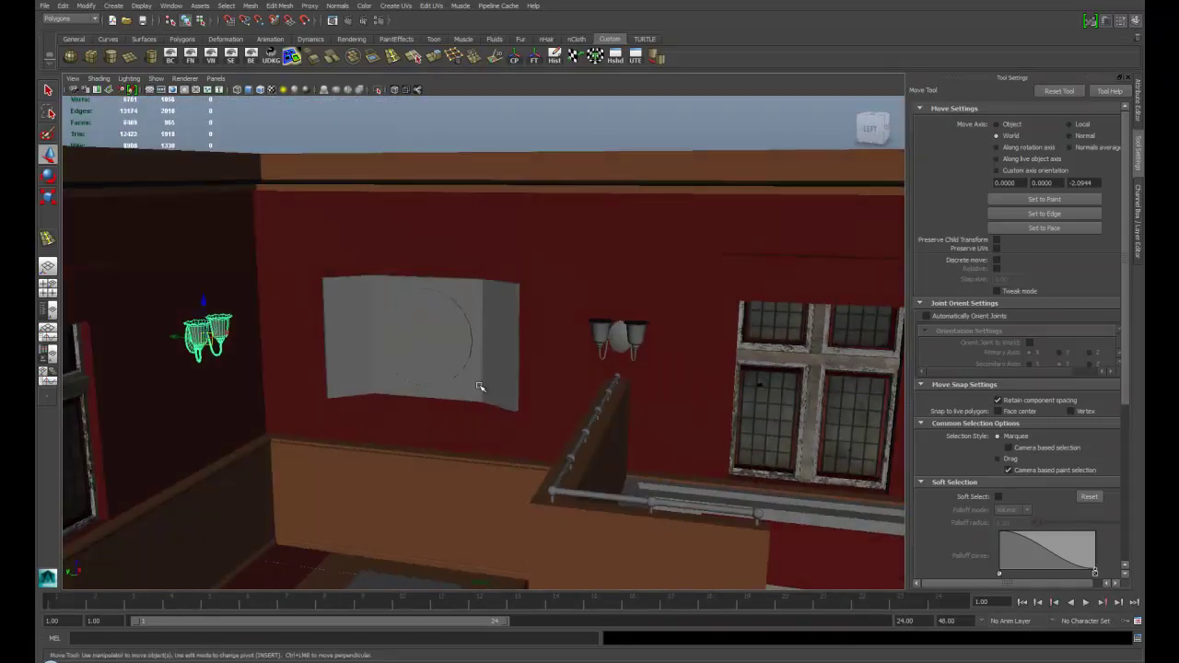
Select the rectangular table by the corner bench and inspect its top and turned corner leg
left_click_drag(364, 402, 378, 370, "alt")
left_click(522, 455)
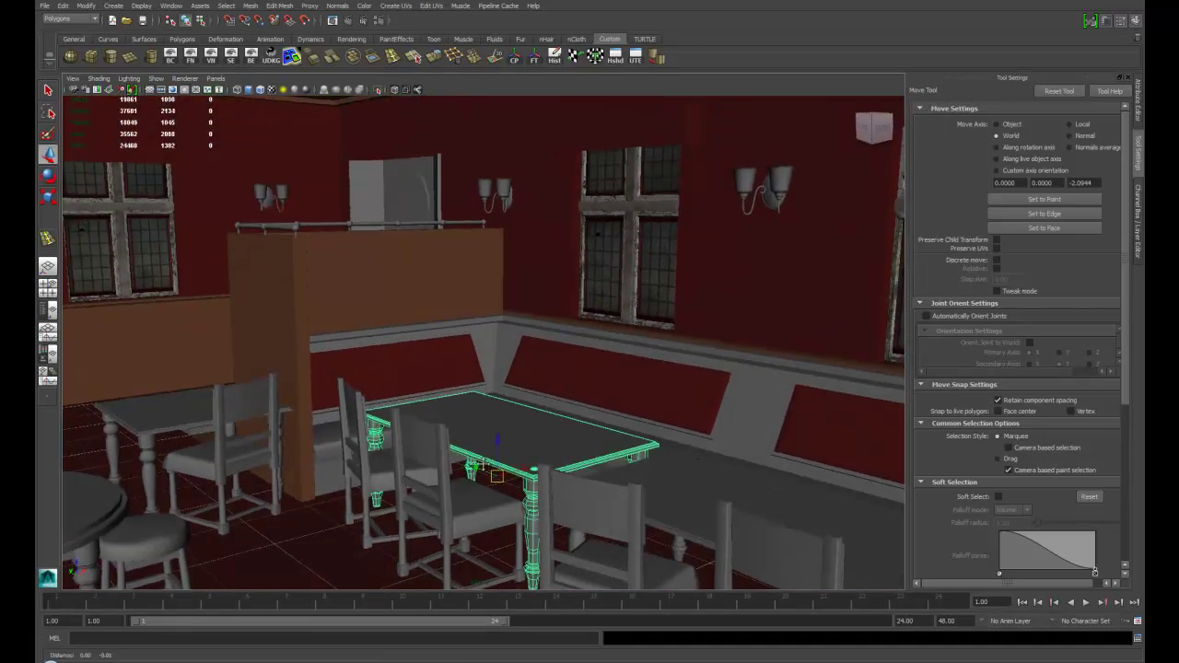
left_click_drag(522, 455, 513, 335, "alt")
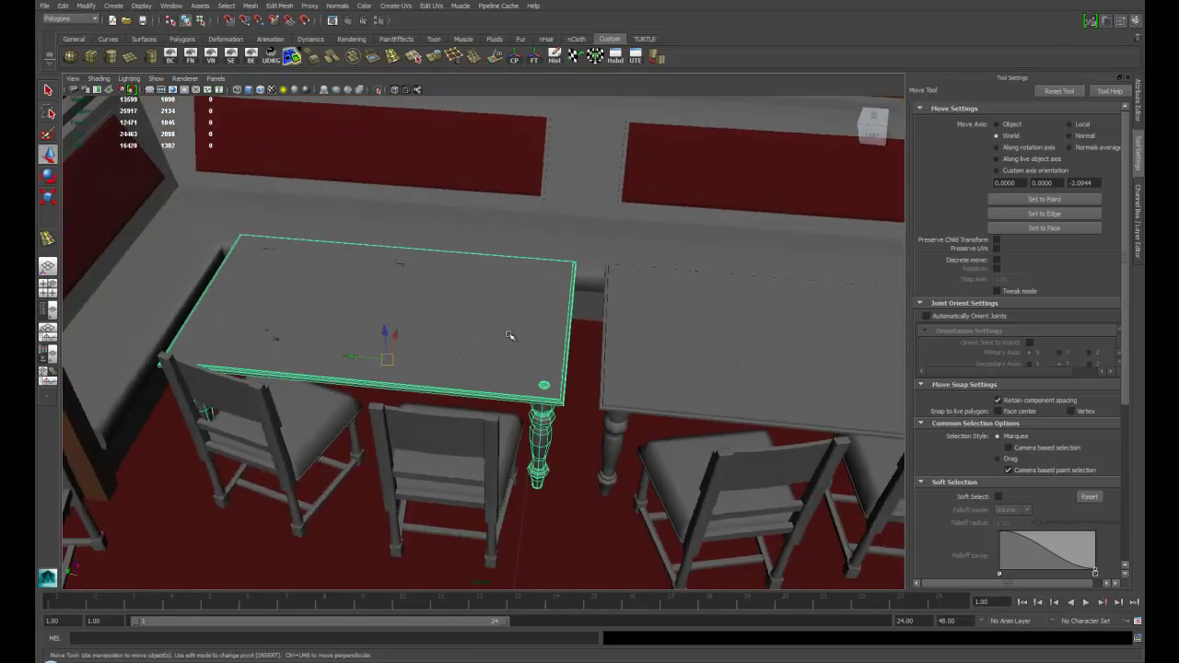
scroll(553, 377, "up", 3)
left_click_drag(571, 405, 545, 398, "alt")
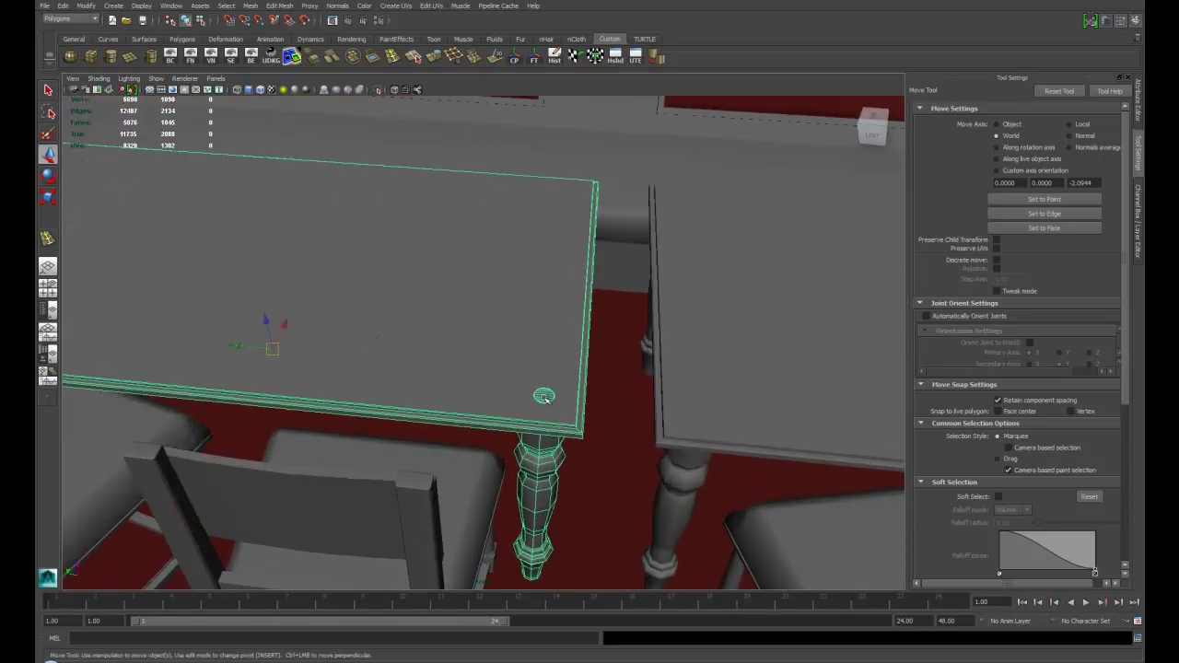
right_click_drag(628, 472, 471, 389, "alt")
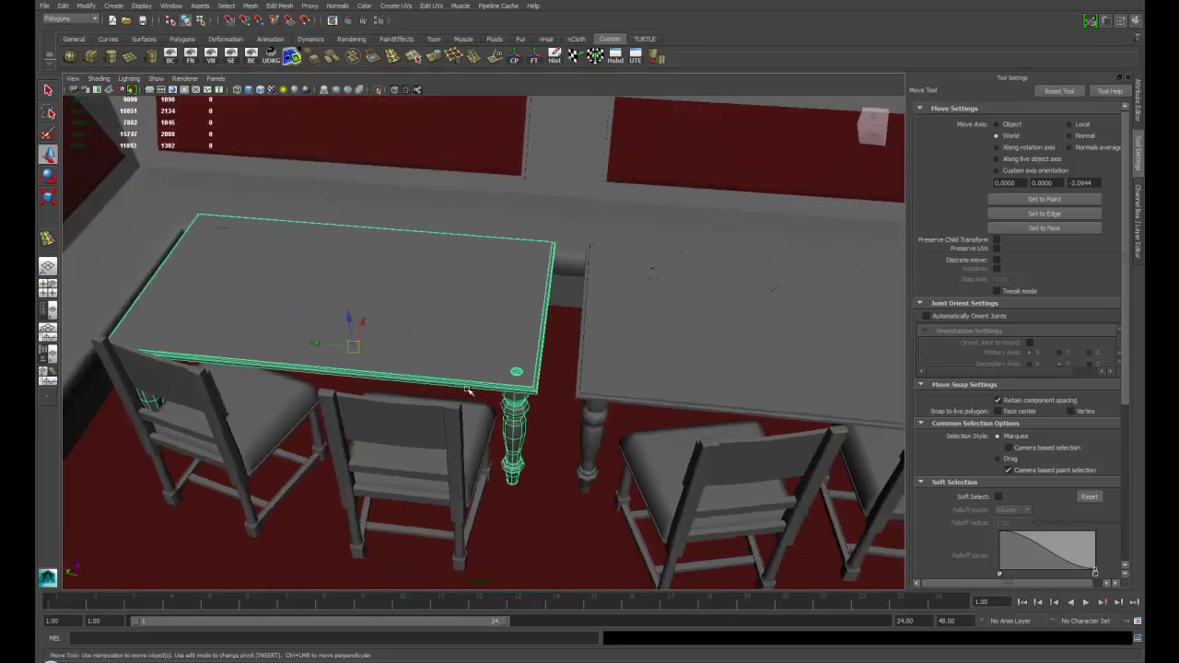
Inspect the framed landscape painting on the red wall front-on and select it to show its frame geometry
left_click_drag(471, 389, 631, 392, "alt")
middle_click_drag(631, 392, 404, 381, "alt")
mouse_move(402, 381)
left_mouse_down("alt")
mouse_move(494, 385)
mouse_move(552, 526)
mouse_move(579, 387)
mouse_move(544, 463)
mouse_move(543, 405)
mouse_move(626, 410)
left_mouse_up("alt")
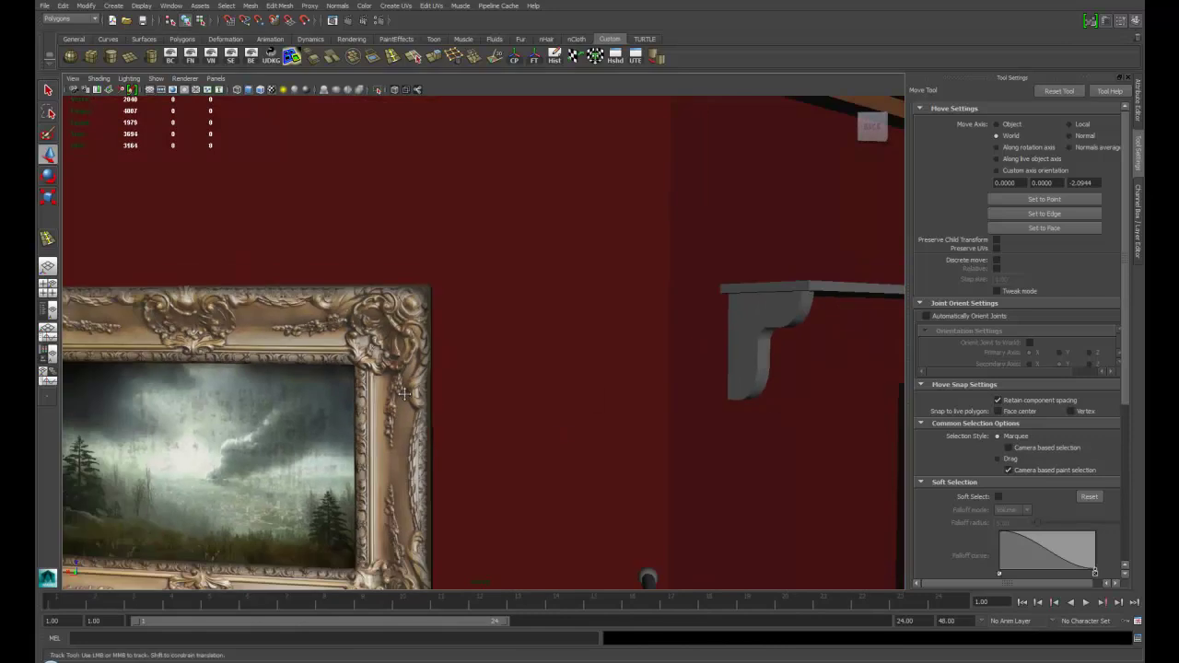
middle_click_drag(415, 460, 571, 377, "alt")
left_click_drag(386, 405, 410, 414, "alt")
middle_click_drag(410, 415, 543, 404, "alt")
mouse_move(544, 404)
right_mouse_down("alt")
mouse_move(560, 405)
mouse_move(347, 283)
right_mouse_up("alt")
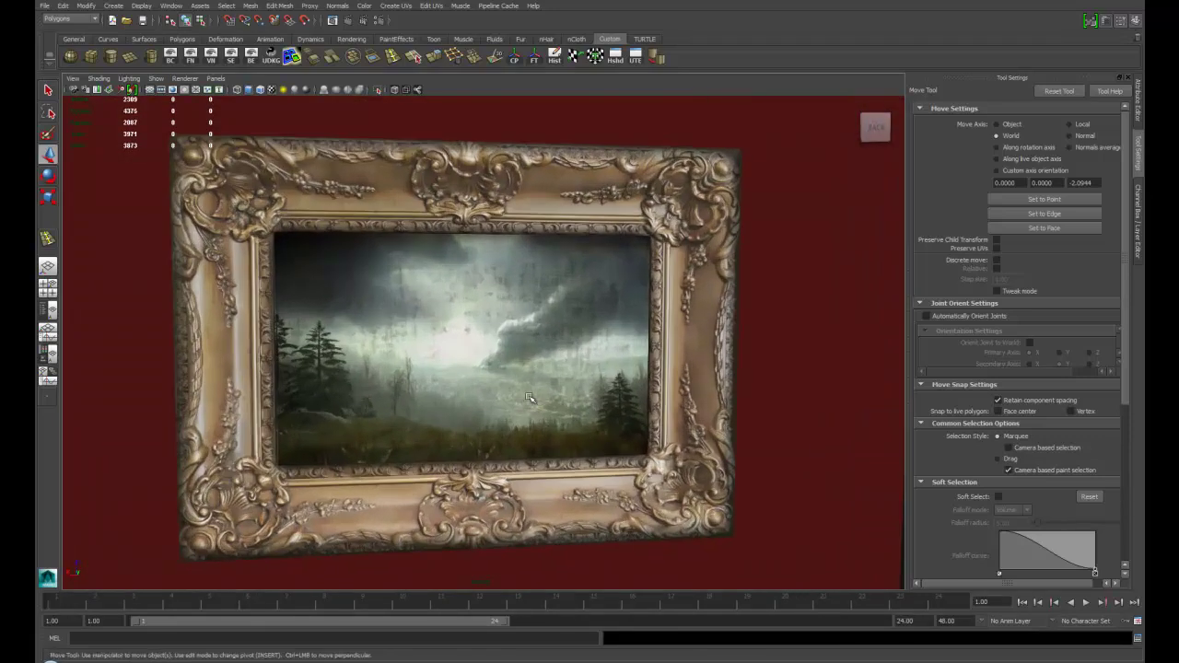
left_click(471, 513)
left_click_drag(471, 513, 658, 466, "alt")
right_click_drag(658, 466, 492, 386, "alt")
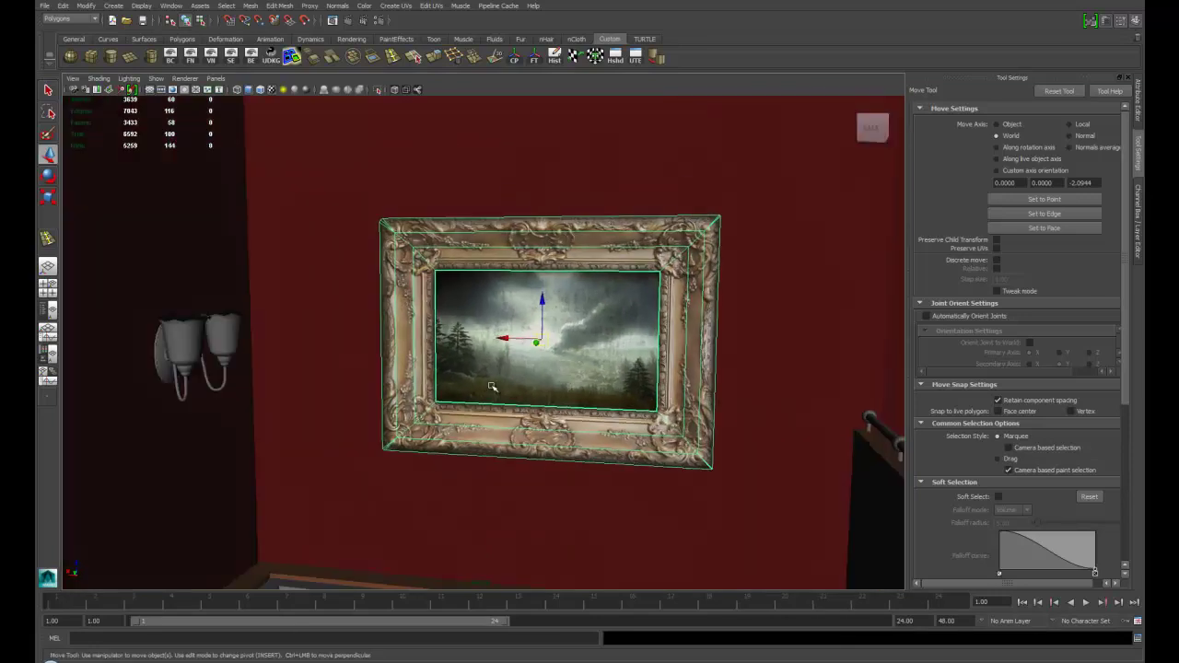
Examine the bar counter, canopy and barman from the customer side, including the round tables in front
left_click_drag(625, 384, 598, 396, "alt")
right_click_drag(599, 395, 471, 384, "alt")
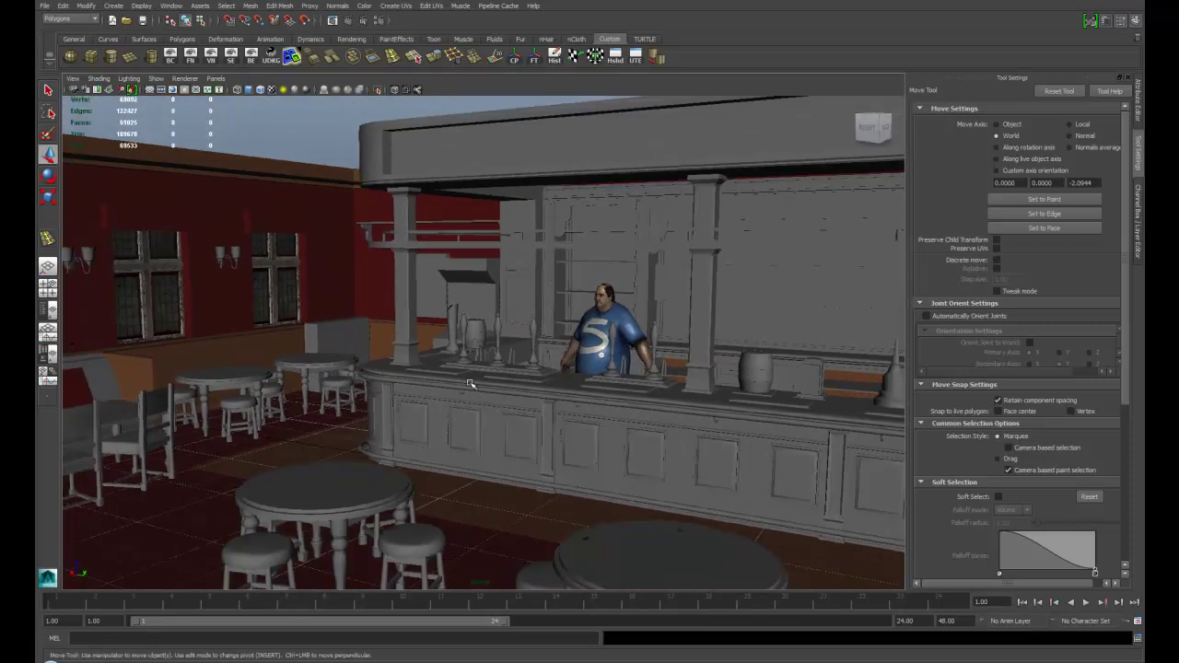
left_click_drag(471, 384, 516, 376, "alt")
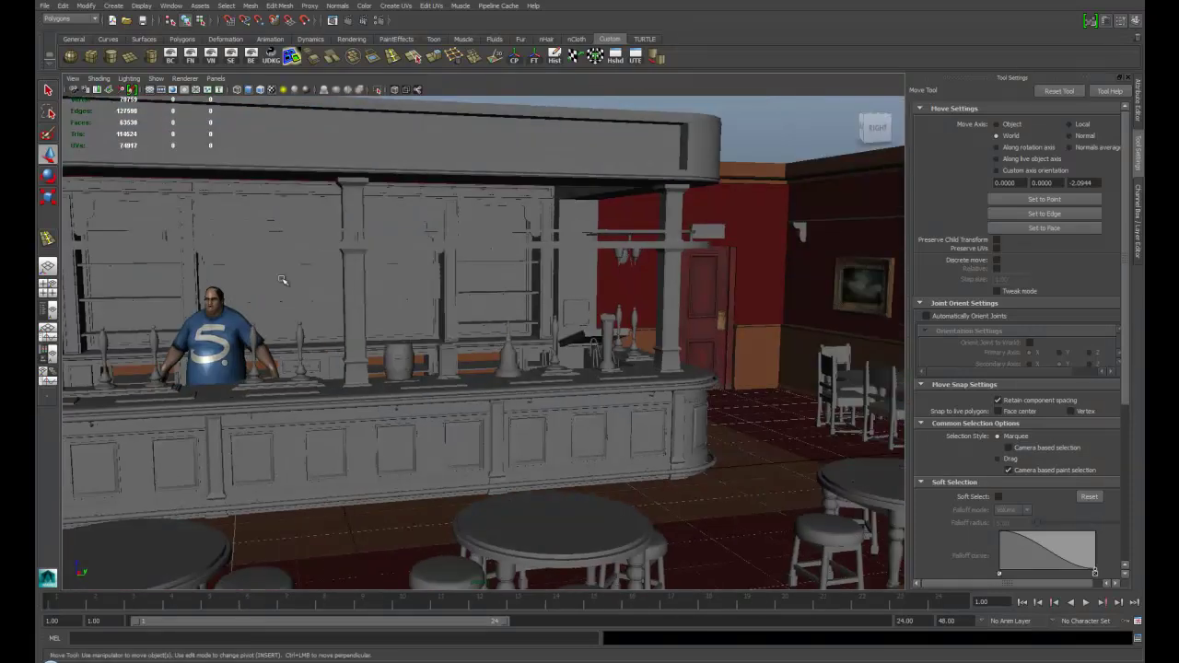
left_click_drag(283, 280, 530, 359, "alt")
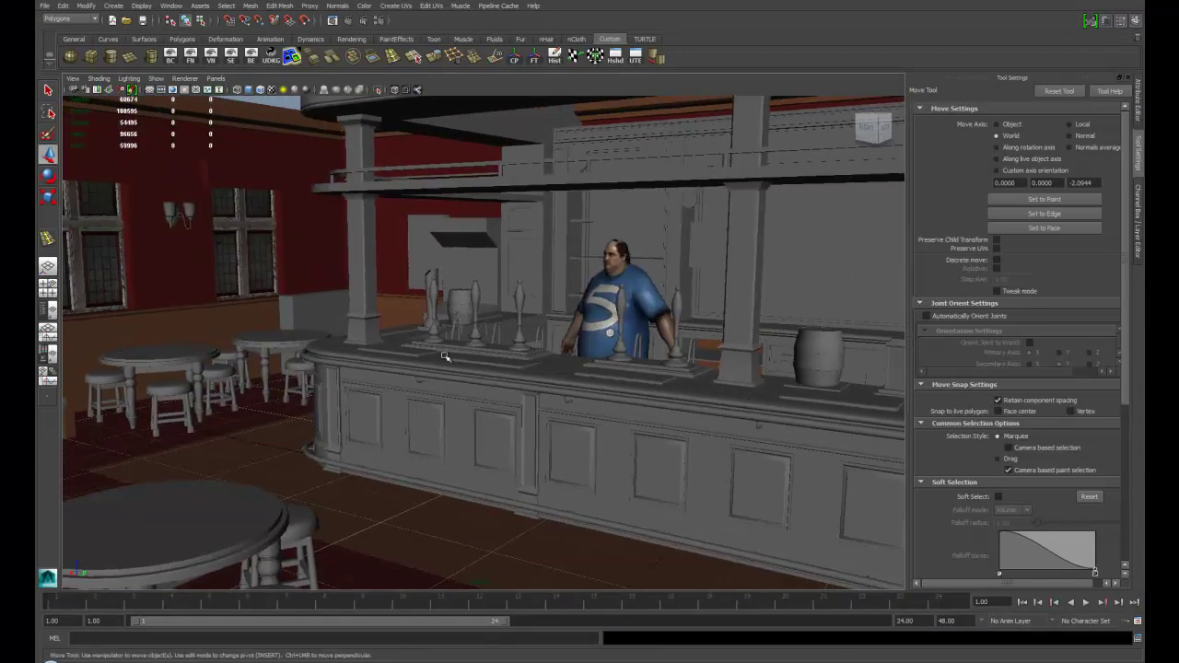
left_click_drag(445, 356, 318, 330, "alt")
middle_click_drag(318, 329, 477, 331, "alt")
left_click_drag(360, 369, 258, 366, "alt")
middle_click_drag(258, 366, 429, 341, "alt")
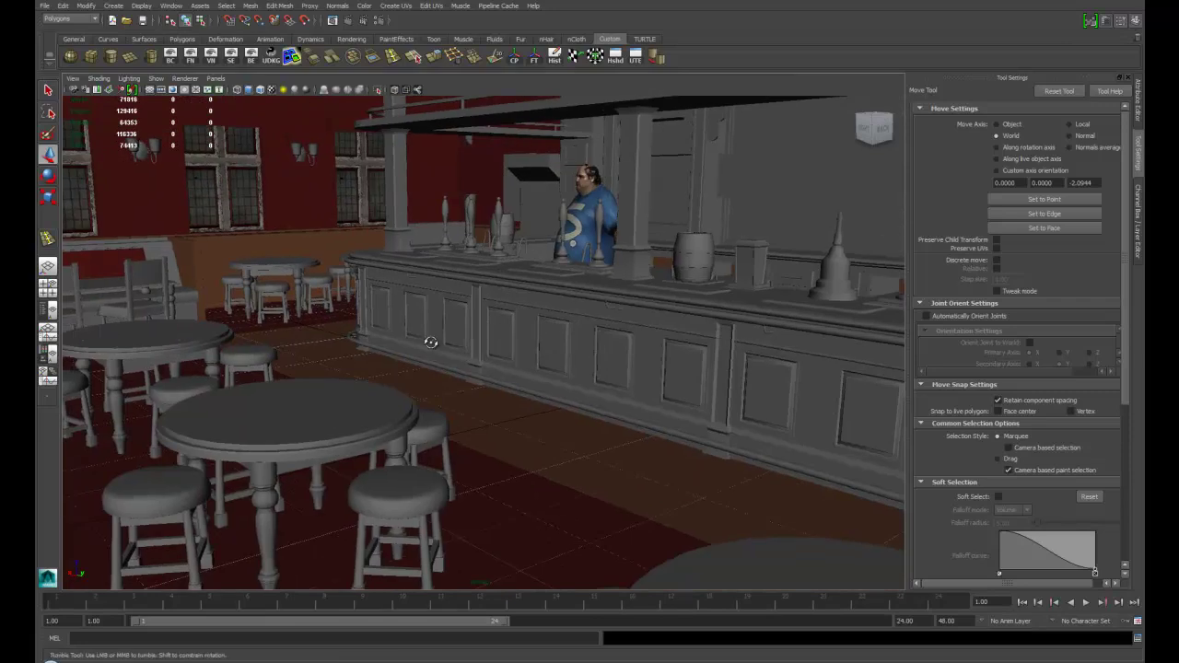
Select a round pub table and one of its stools and inspect both models from several angles
left_click_drag(429, 342, 308, 368, "alt")
middle_click_drag(309, 368, 353, 339, "alt")
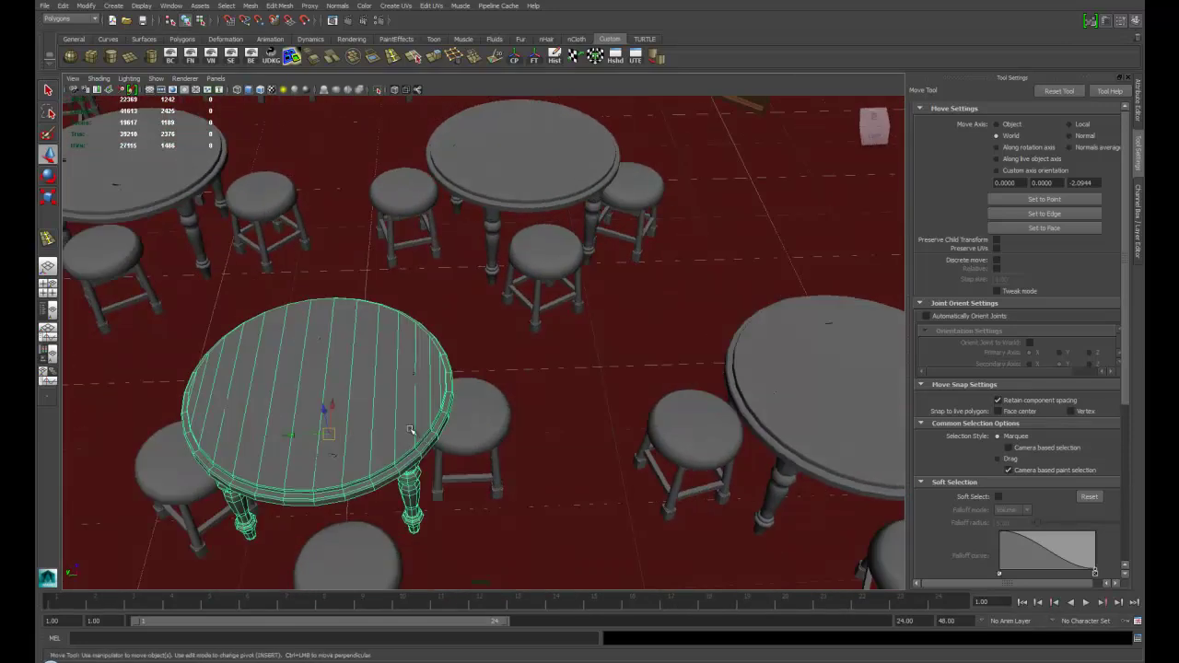
left_click(505, 440)
left_click_drag(506, 440, 397, 397, "alt")
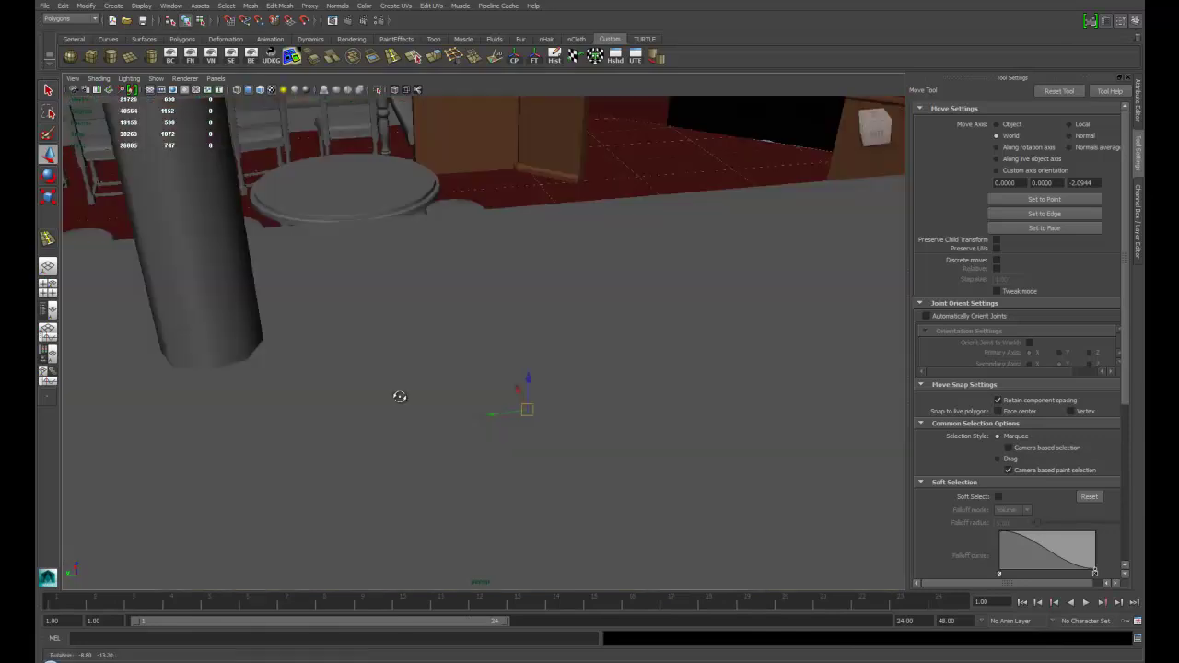
middle_click_drag(397, 397, 408, 384, "alt")
left_click_drag(408, 384, 327, 396, "alt")
middle_click_drag(327, 396, 400, 415, "alt")
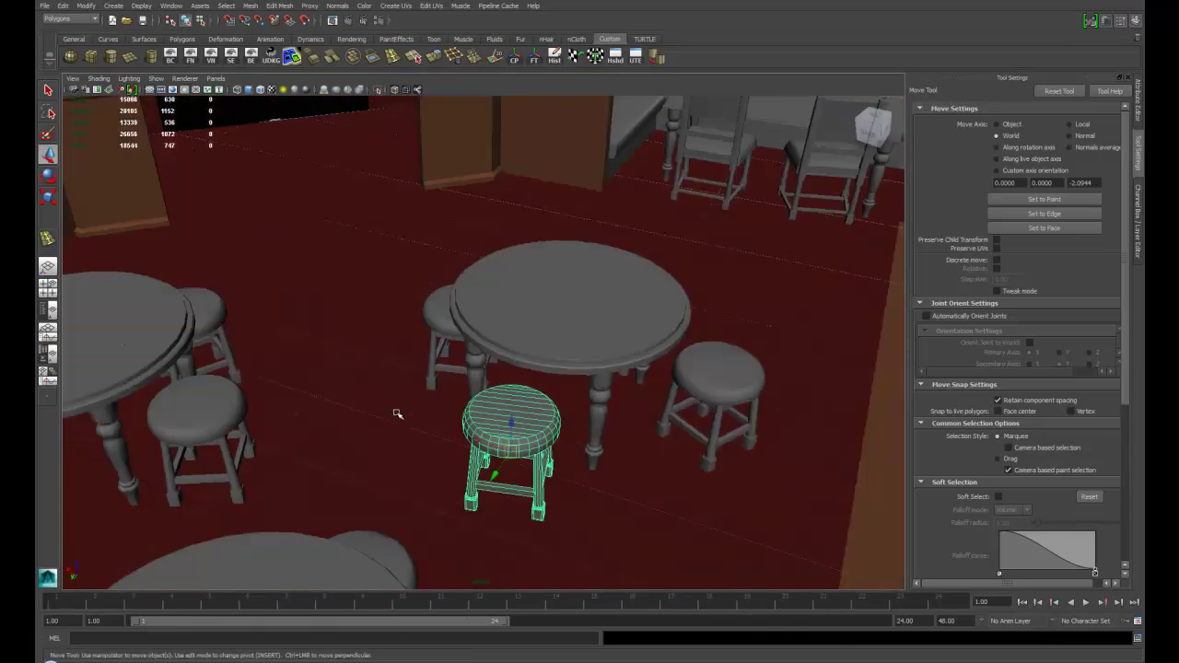
left_click_drag(397, 414, 490, 445, "alt")
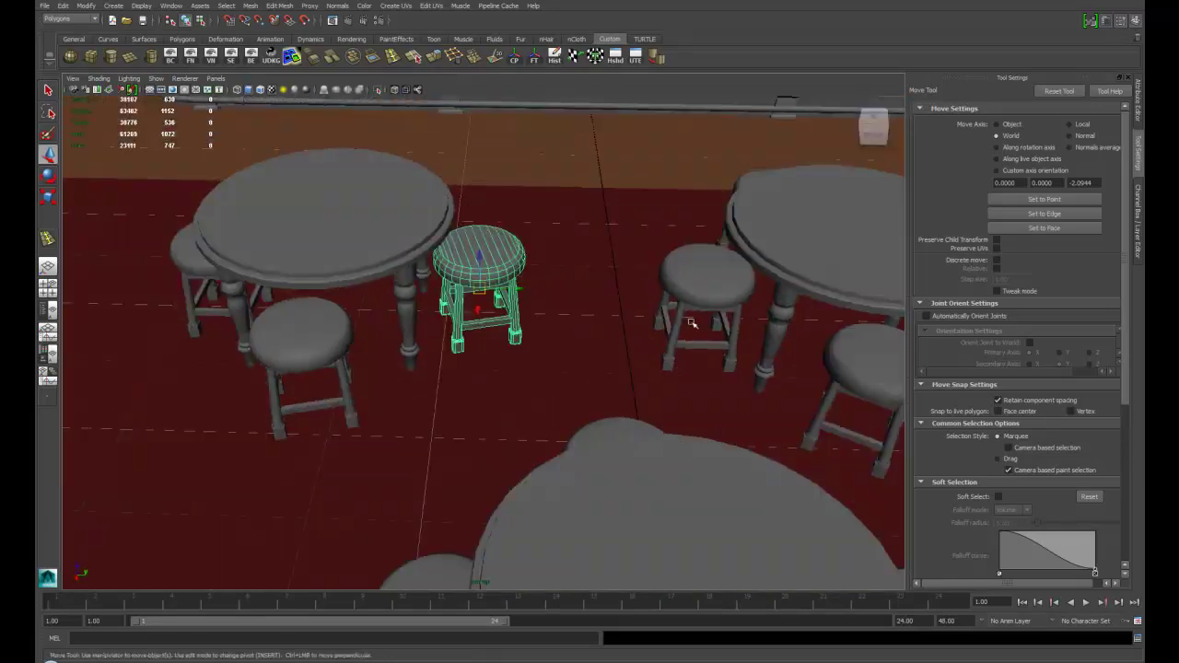
Examine the seating layout of the whole pub from above, selecting a chair beside the corner bench tables
right_click_drag(691, 323, 556, 352, "alt")
left_click_drag(555, 353, 568, 381, "alt")
right_click_drag(568, 382, 448, 333, "alt")
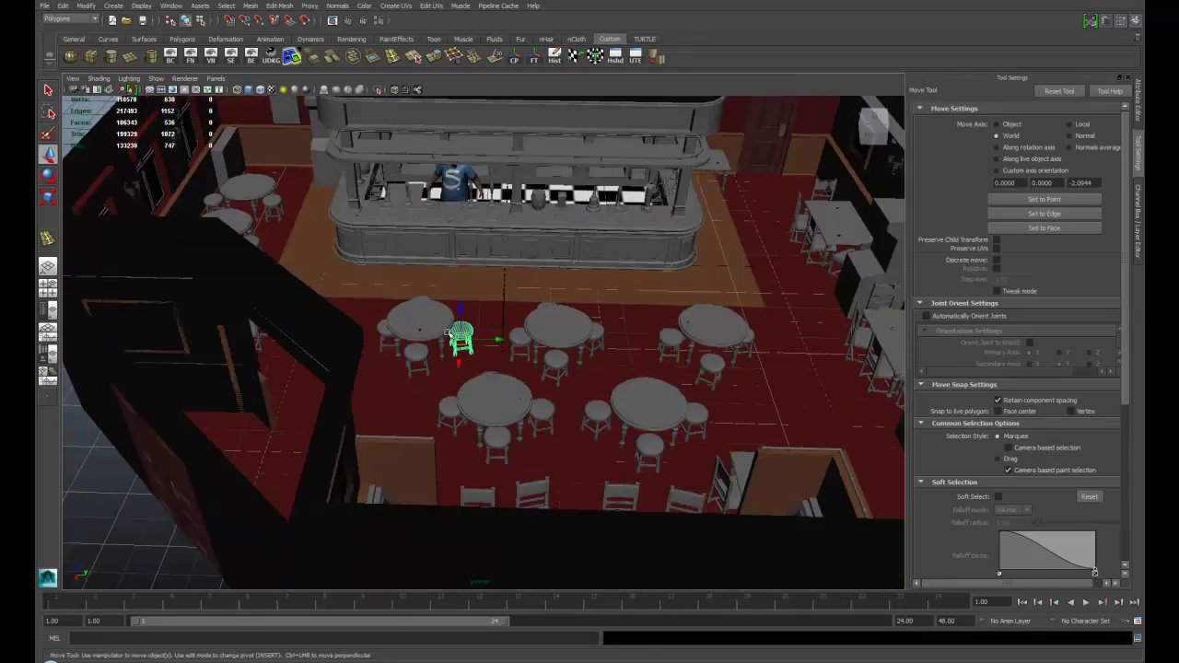
left_click_drag(449, 332, 577, 395, "alt")
right_click_drag(576, 395, 507, 373, "alt")
left_click_drag(508, 374, 350, 272, "alt")
left_click_drag(480, 438, 353, 299, "alt")
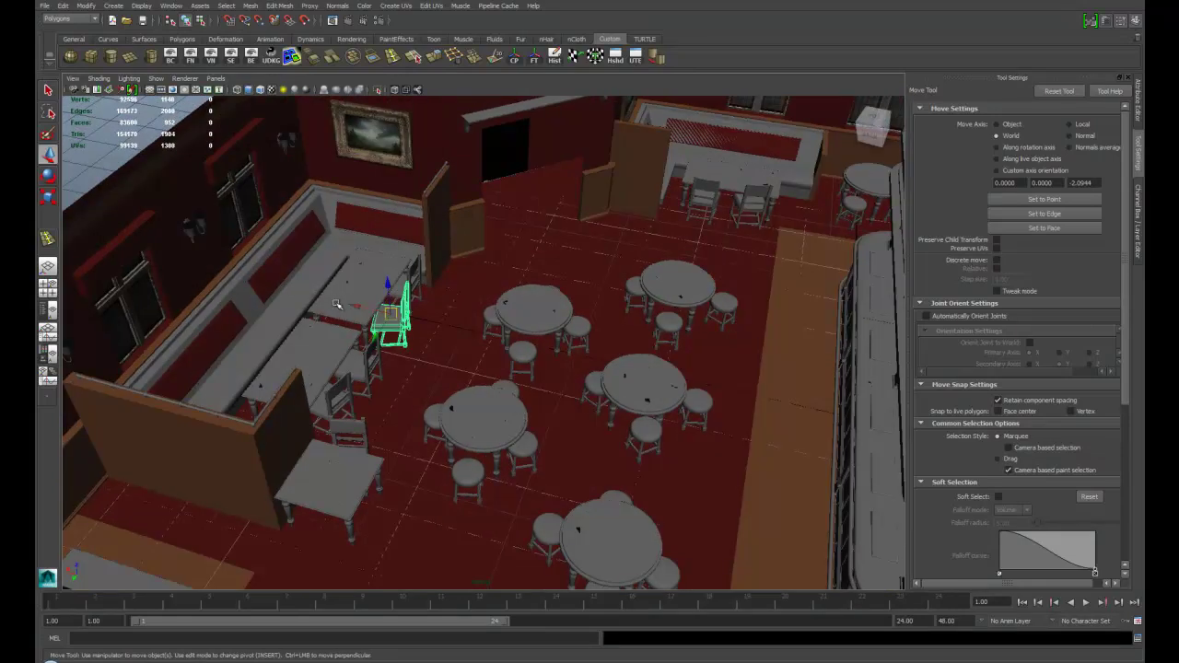
left_click_drag(531, 347, 386, 302, "alt")
View the length of the bar counter and the checkered floor behind it
right_click_drag(386, 302, 520, 440, "alt")
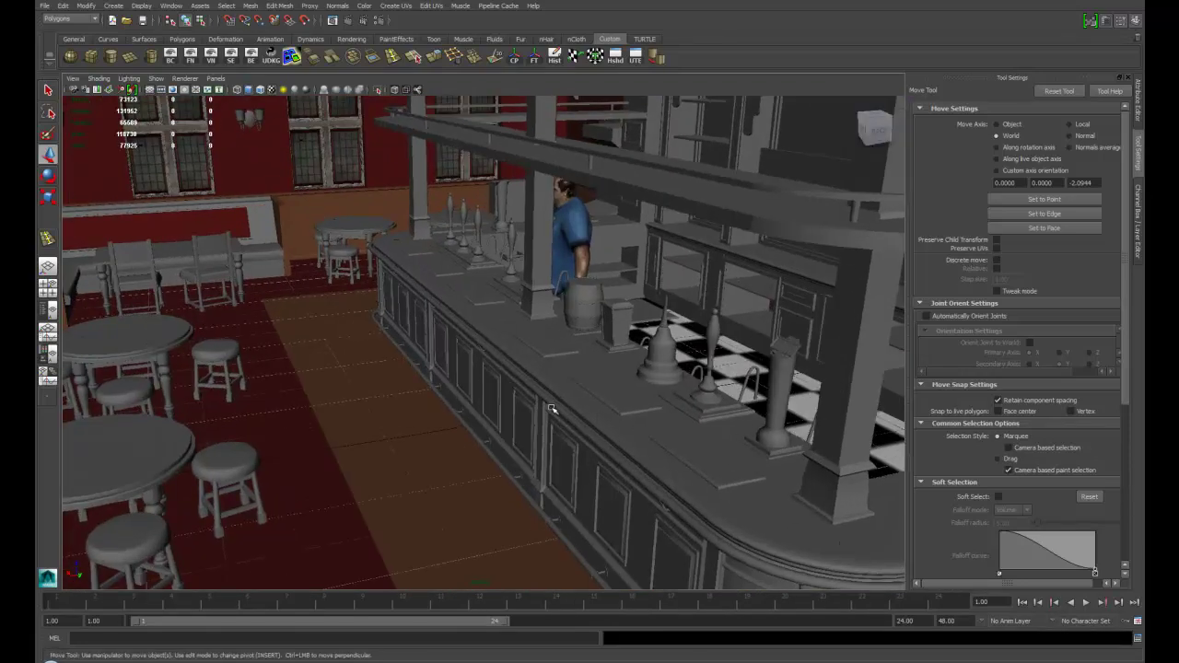
left_click_drag(505, 377, 571, 316, "alt")
right_click_drag(571, 315, 546, 427, "alt")
left_click_drag(546, 427, 522, 408, "alt")
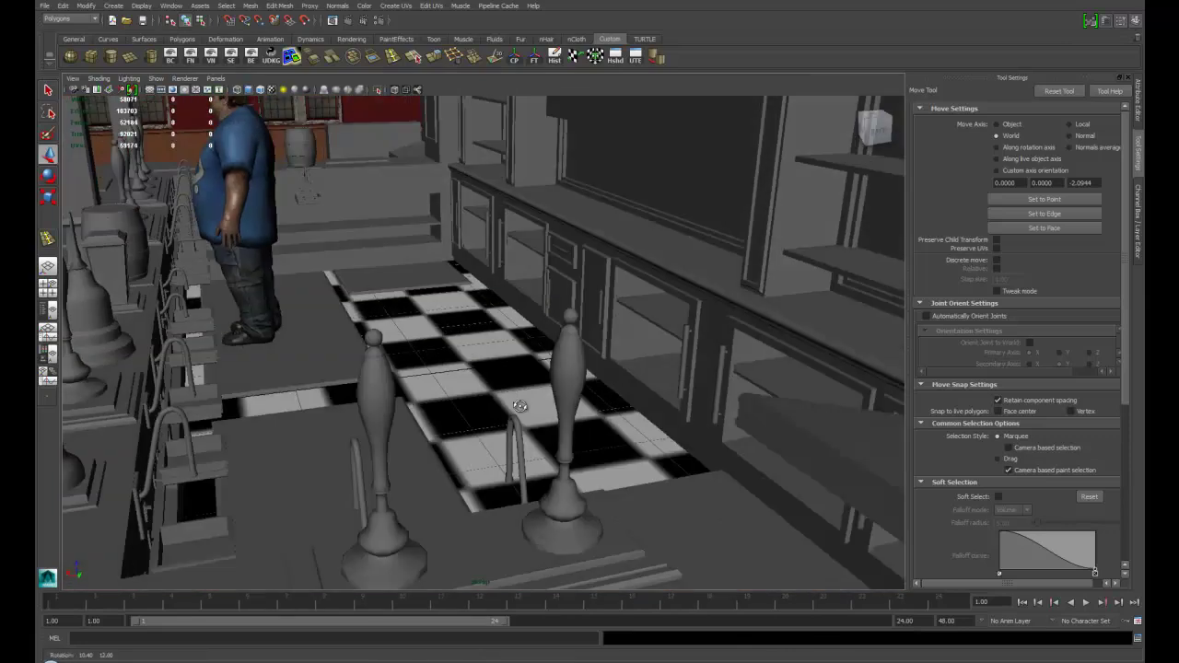
Inspect the hand pumps, curved taps and drip trays at the bar's inner corner from behind the counter
right_click_drag(521, 408, 507, 411, "alt")
left_click_drag(507, 411, 323, 368, "alt")
right_click_drag(323, 368, 724, 558, "alt")
left_click_drag(724, 558, 260, 218, "alt")
left_click(658, 367)
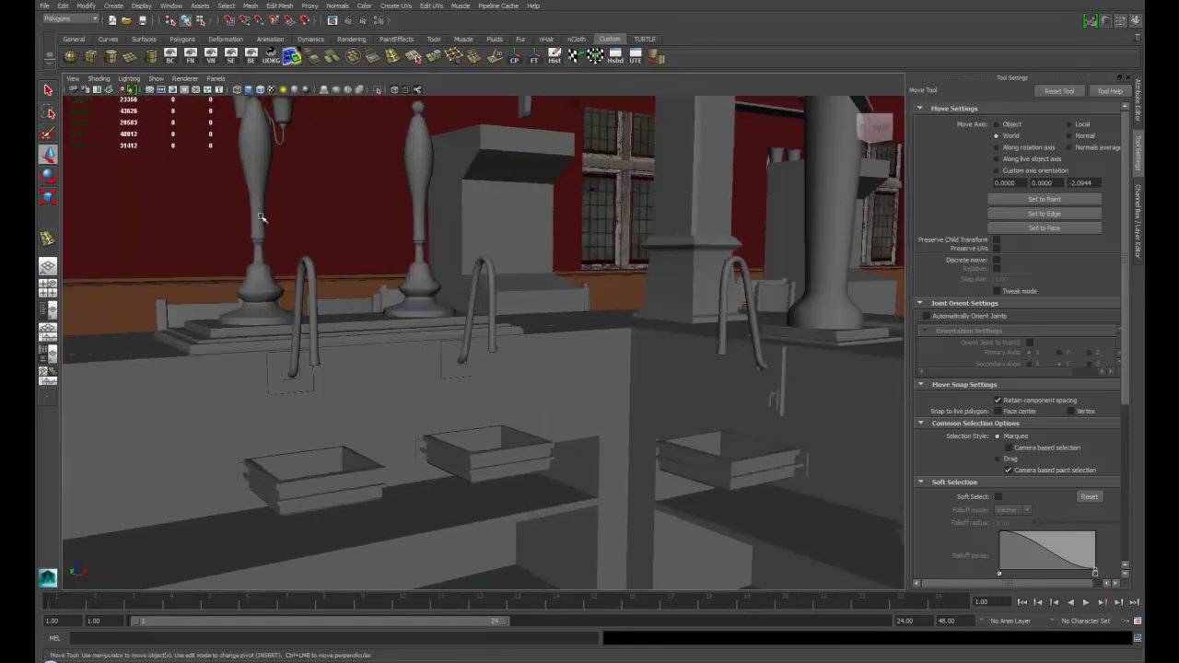
Select the bell-shaped and barrel-shaped beer dispensers and inspect them with their taps and drip trays
left_click_drag(419, 233, 304, 350, "alt")
middle_click_drag(304, 350, 317, 376, "alt")
left_click_drag(316, 375, 636, 378, "alt")
middle_click_drag(637, 379, 366, 350, "alt")
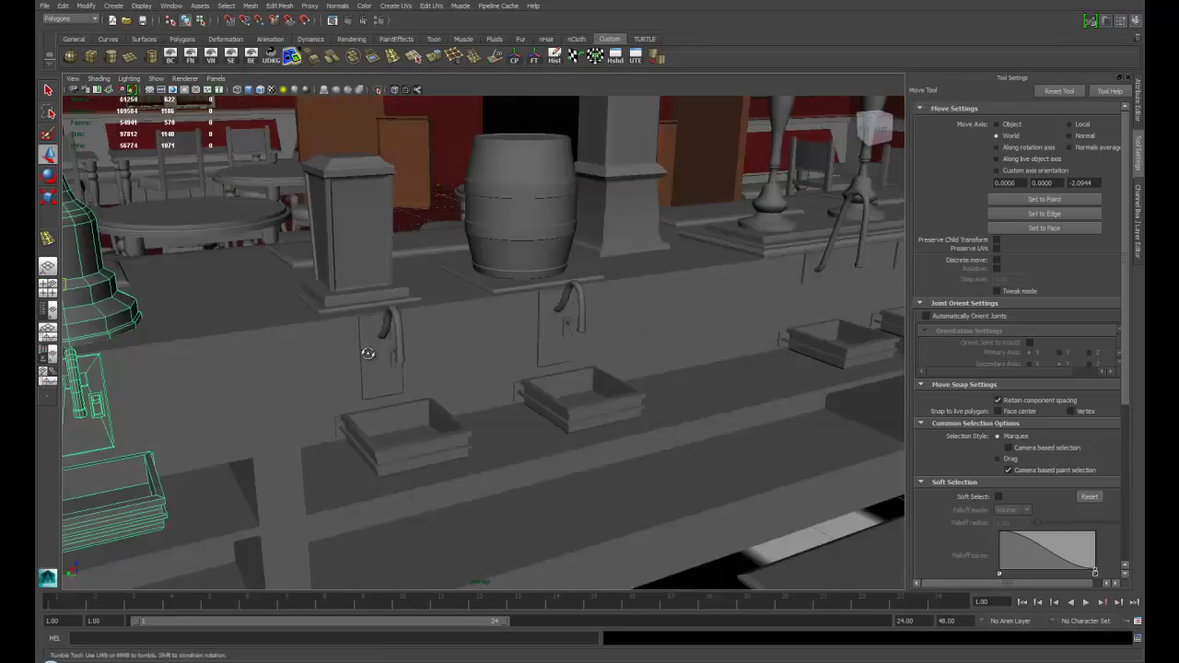
left_click_drag(365, 350, 517, 435, "alt")
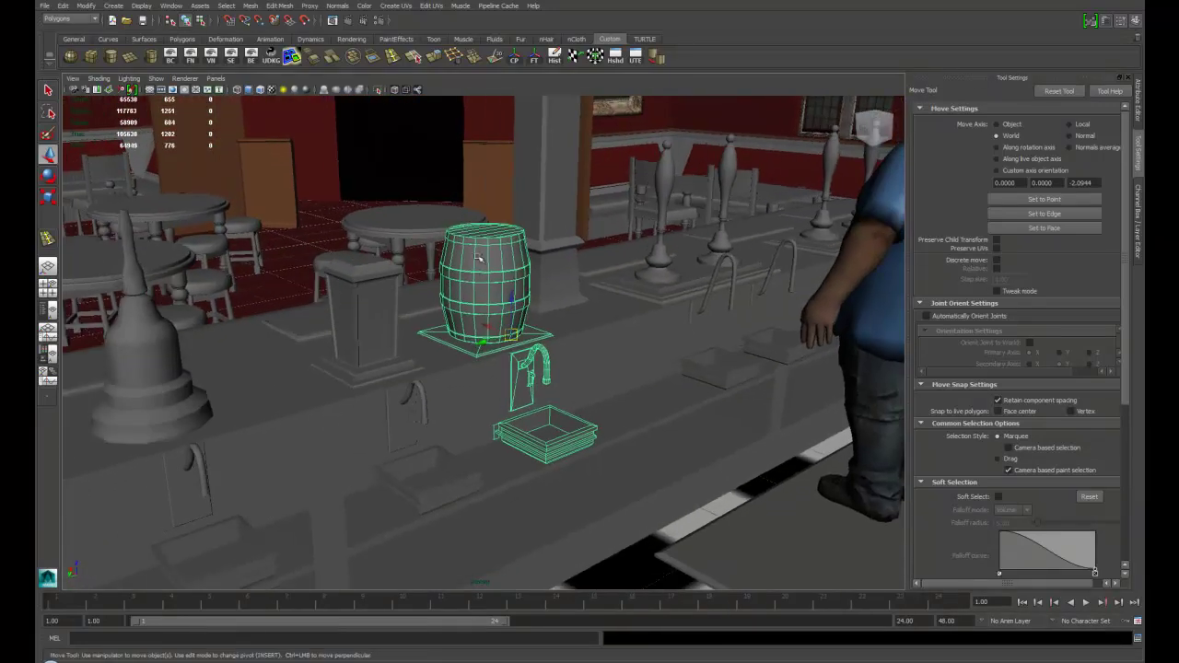
left_click_drag(505, 475, 233, 419, "alt")
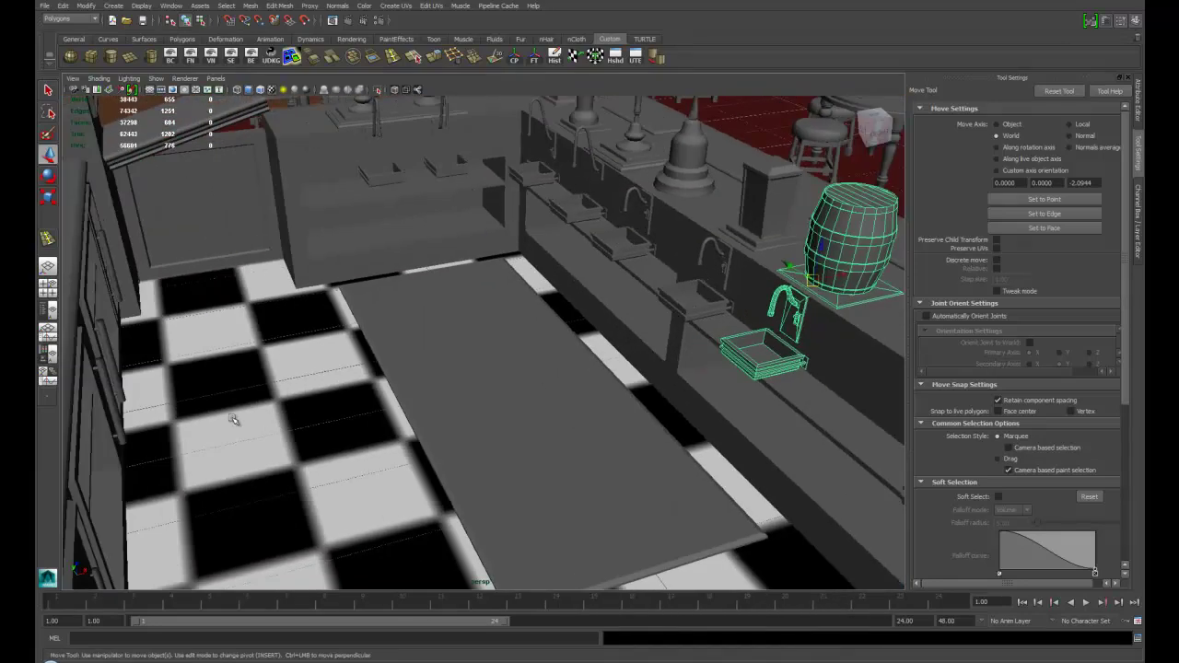
Examine the floor mat behind the bar and select the double hand-pump set beside the barman for inspection
left_click_drag(365, 449, 387, 440, "alt")
left_click(476, 416)
left_click_drag(476, 416, 453, 433, "alt")
left_click(632, 334)
left_click_drag(411, 490, 549, 355, "alt")
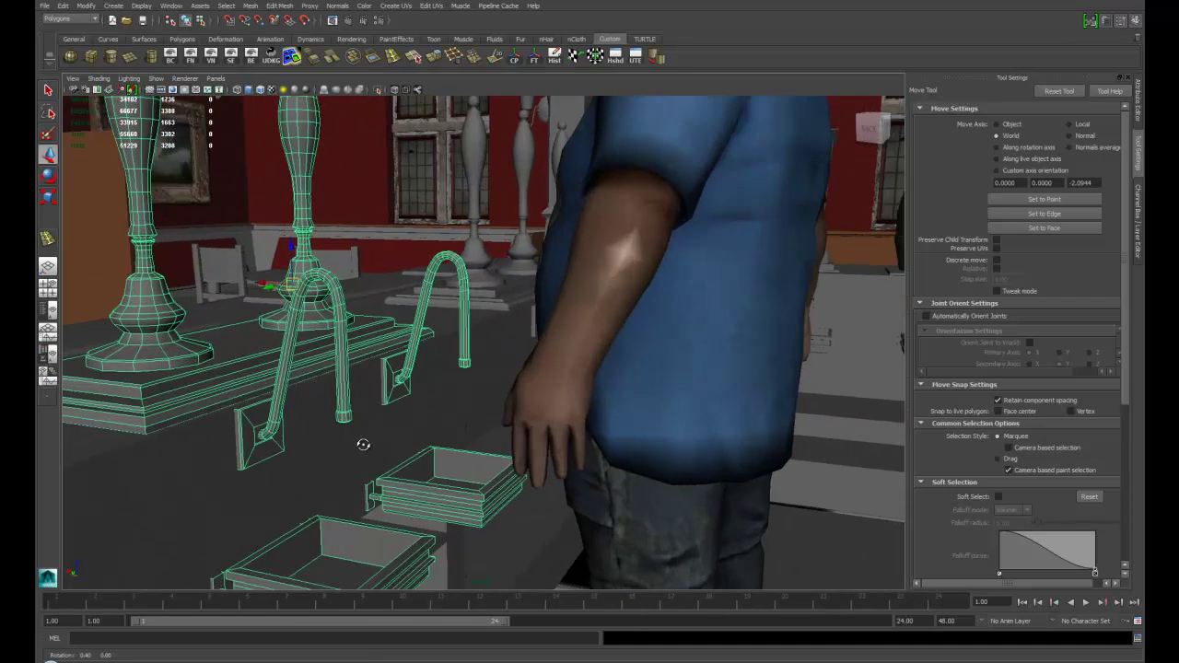
left_click_drag(363, 444, 360, 406, "alt")
middle_click_drag(360, 406, 518, 410, "alt")
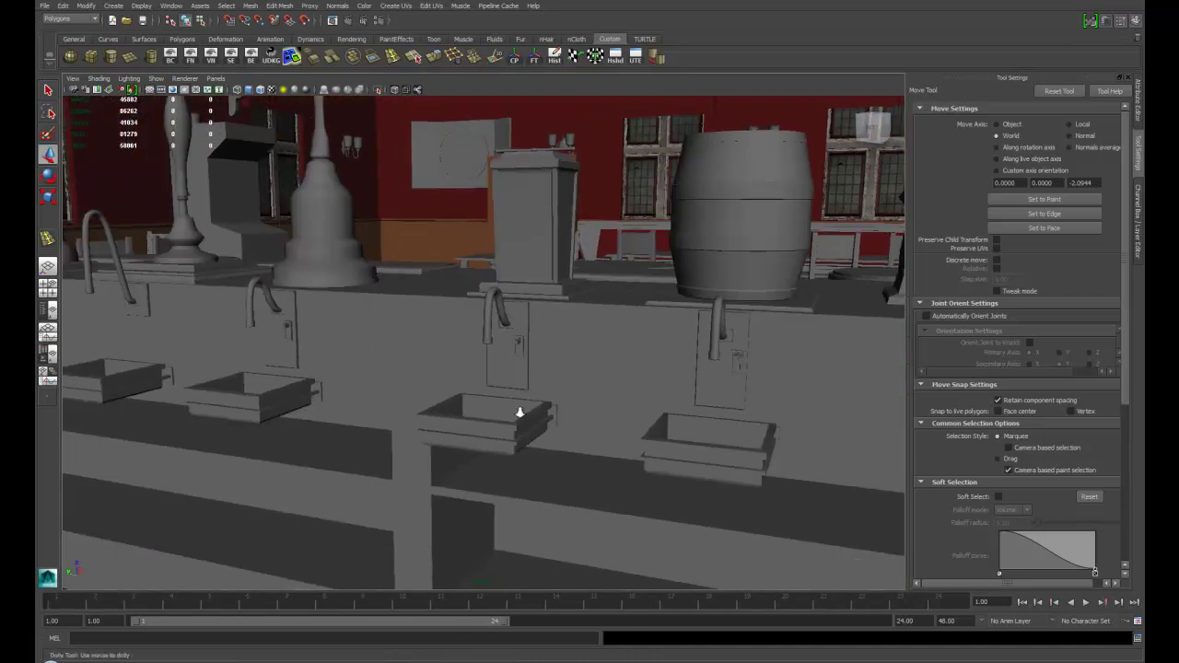
Examine the back bar's lower cupboards, drawers and open shelves from close up and across the counter
left_click_drag(518, 410, 565, 374, "alt")
middle_click_drag(566, 374, 449, 391, "alt")
left_click_drag(450, 391, 580, 363, "alt")
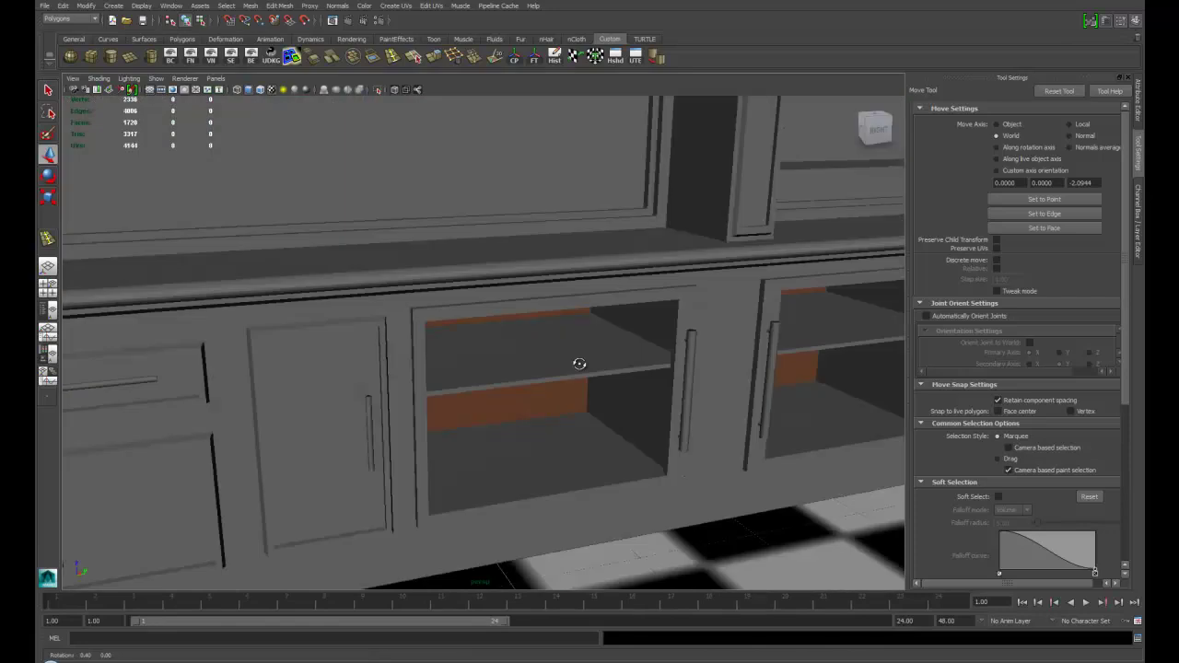
right_click_drag(579, 363, 552, 377, "alt")
middle_click_drag(552, 376, 476, 436, "alt")
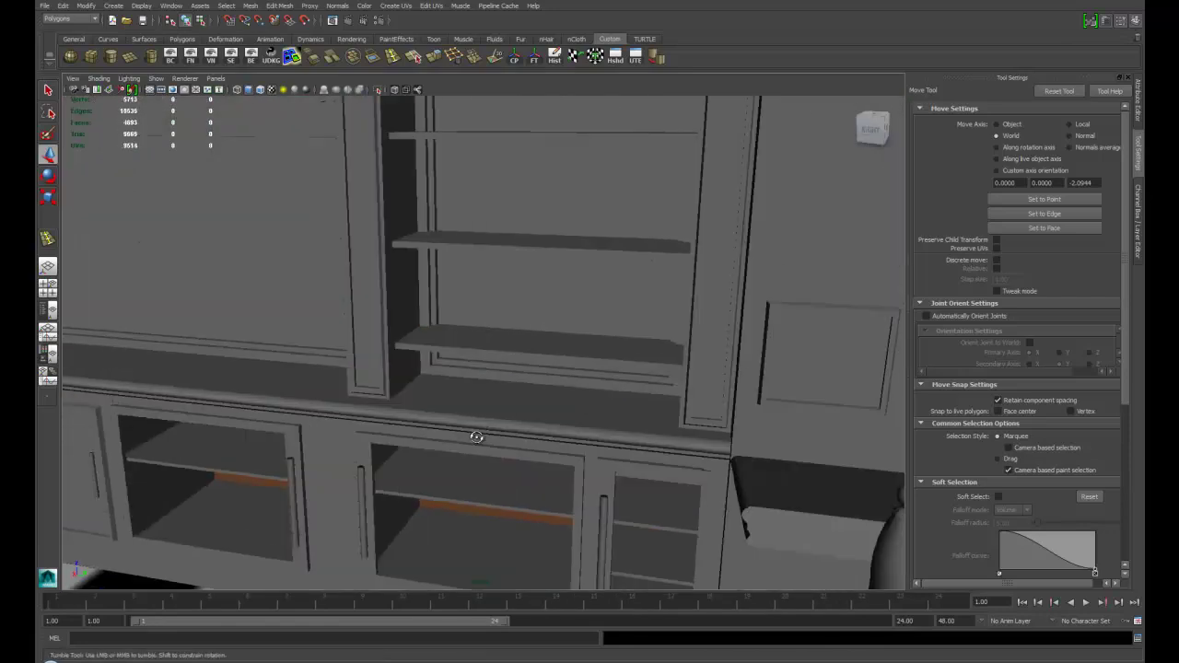
left_click_drag(476, 436, 516, 432, "alt")
right_click_drag(515, 432, 391, 385, "alt")
left_click_drag(391, 385, 425, 379, "alt")
right_click_drag(426, 380, 399, 367, "alt")
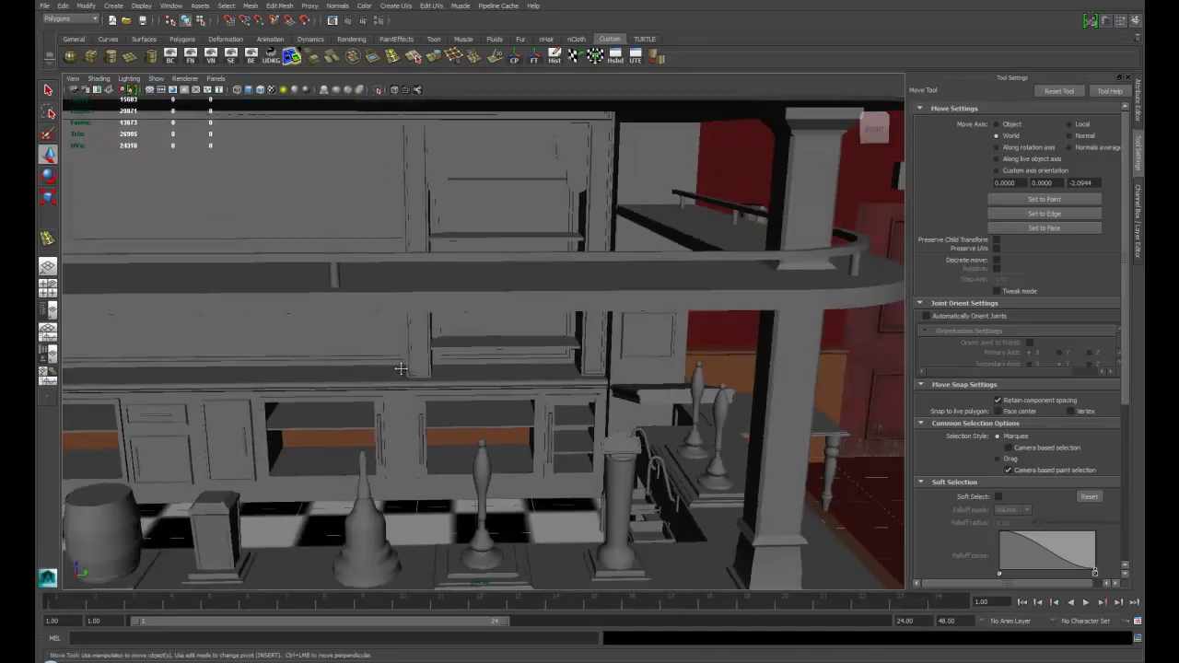
Select the upper back-bar shelving unit and inspect its central panel, carved brackets and side shelves
left_click_drag(400, 367, 498, 411, "alt")
right_click_drag(497, 411, 476, 363, "alt")
left_click(289, 366)
left_click_drag(289, 366, 362, 150, "alt")
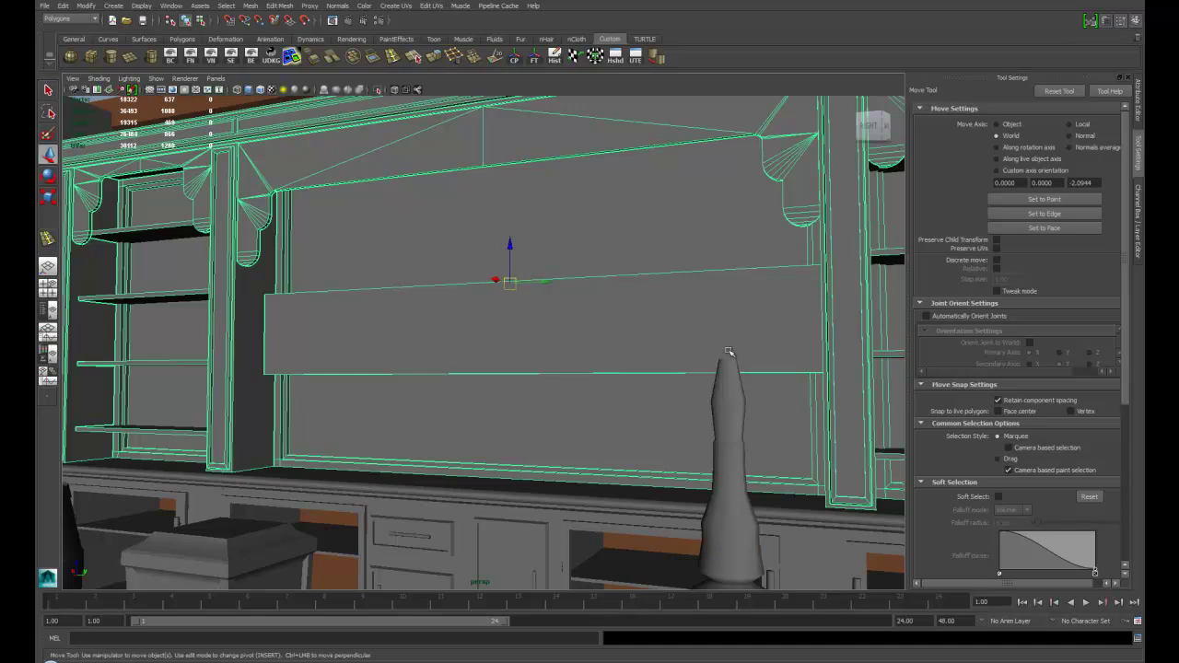
left_click_drag(462, 376, 468, 364, "alt")
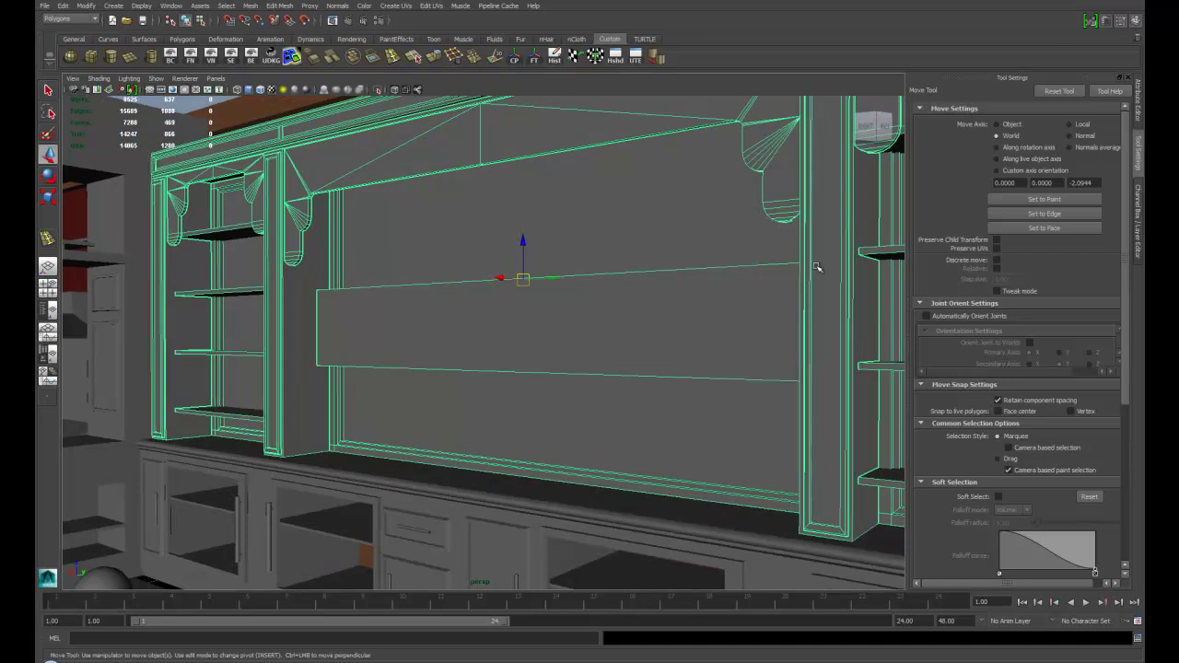
middle_click_drag(440, 360, 211, 350, "alt")
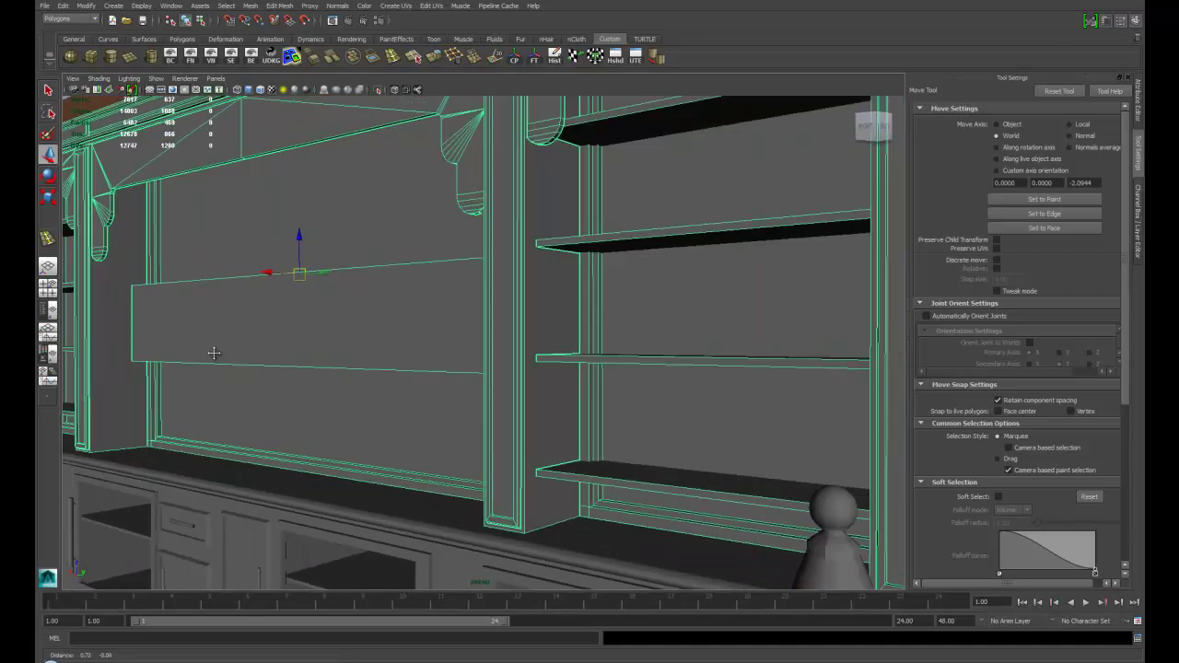
left_click_drag(410, 354, 455, 397, "alt")
right_click_drag(454, 396, 513, 413, "alt")
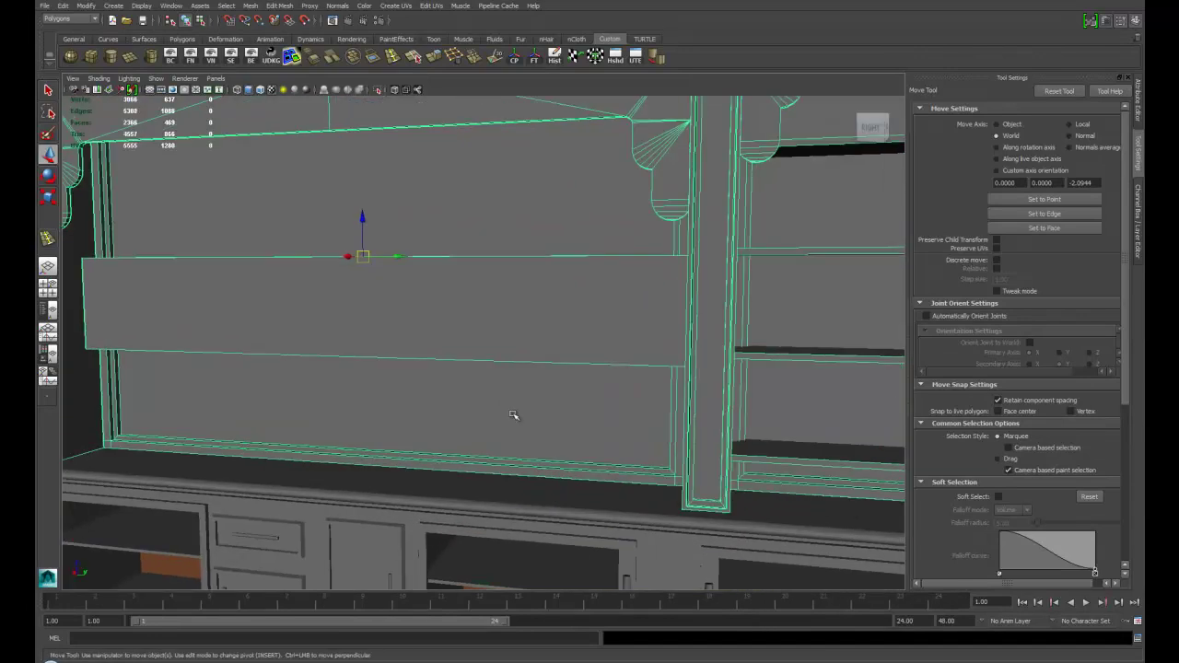
Examine the upper shelving unit across its full width, including the side shelves, posts and base trim above the back-bar worktop
middle_click_drag(387, 420, 677, 386, "alt")
middle_click_drag(271, 397, 516, 402, "alt")
left_click_drag(516, 402, 306, 407, "alt")
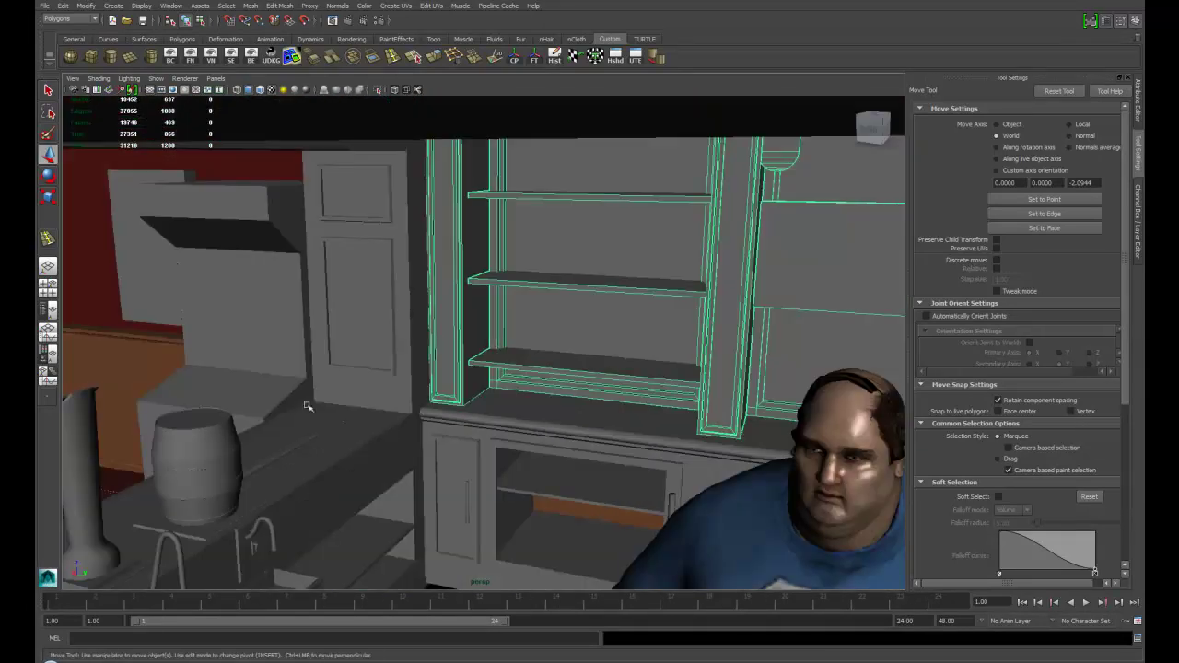
left_click_drag(623, 409, 396, 376, "alt")
right_click_drag(395, 376, 499, 376, "alt")
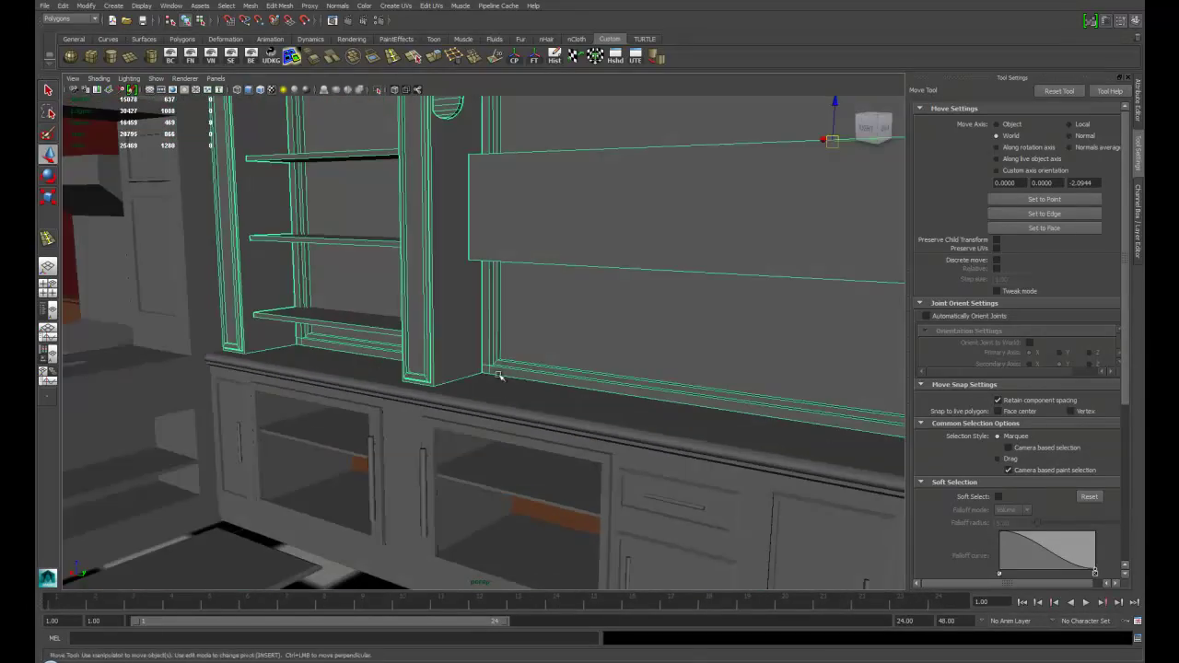
left_click_drag(484, 360, 513, 366, "alt")
middle_click_drag(599, 368, 432, 360, "alt")
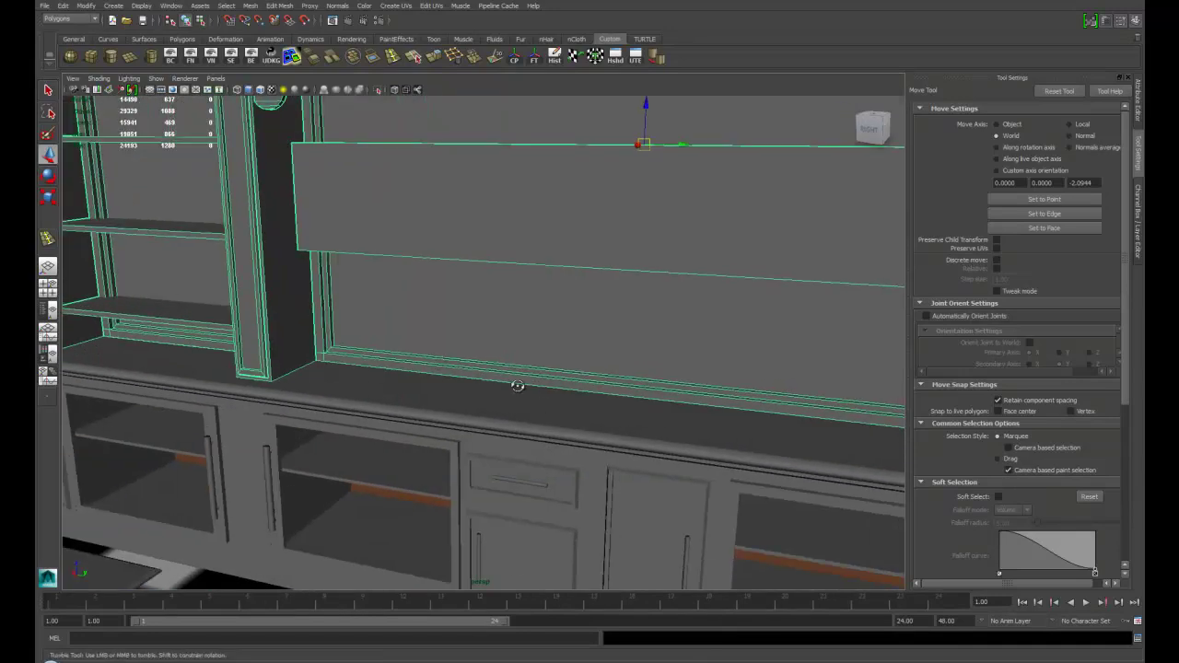
left_click_drag(519, 384, 650, 381, "alt")
middle_click_drag(649, 381, 442, 364, "alt")
left_click_drag(723, 345, 580, 348, "alt")
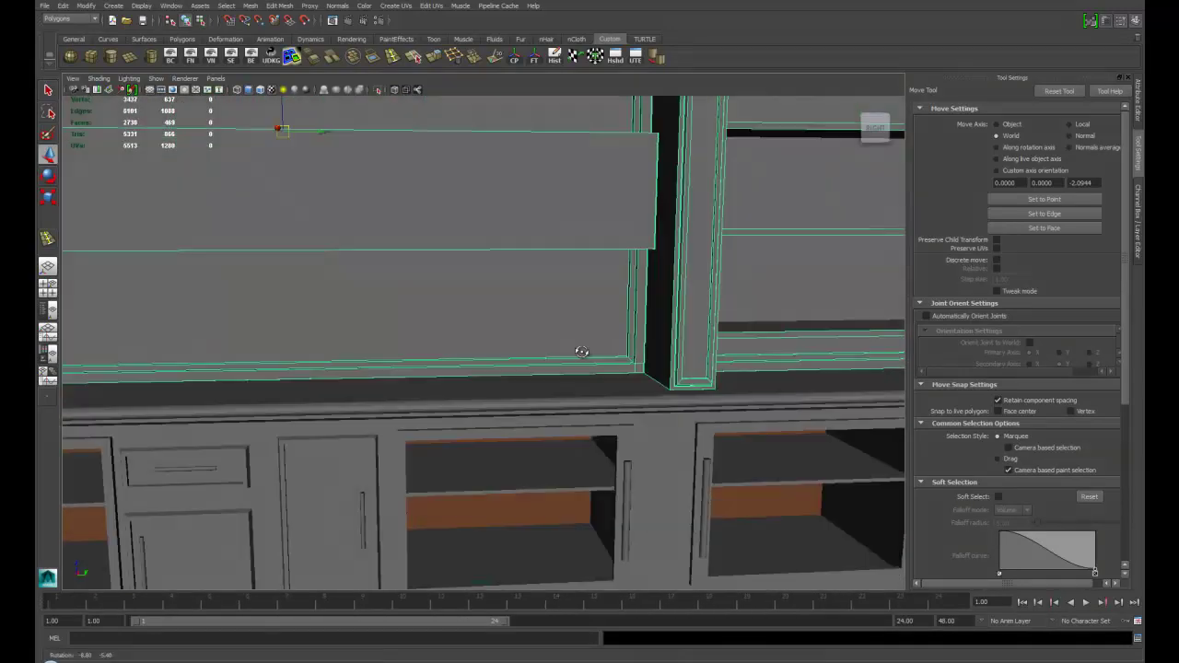
Examine the back-bar worktop edge, the lower cupboard and drawer fronts, and the floor in front of them
right_click_drag(579, 347, 683, 352, "alt")
left_click_drag(526, 439, 338, 443, "alt")
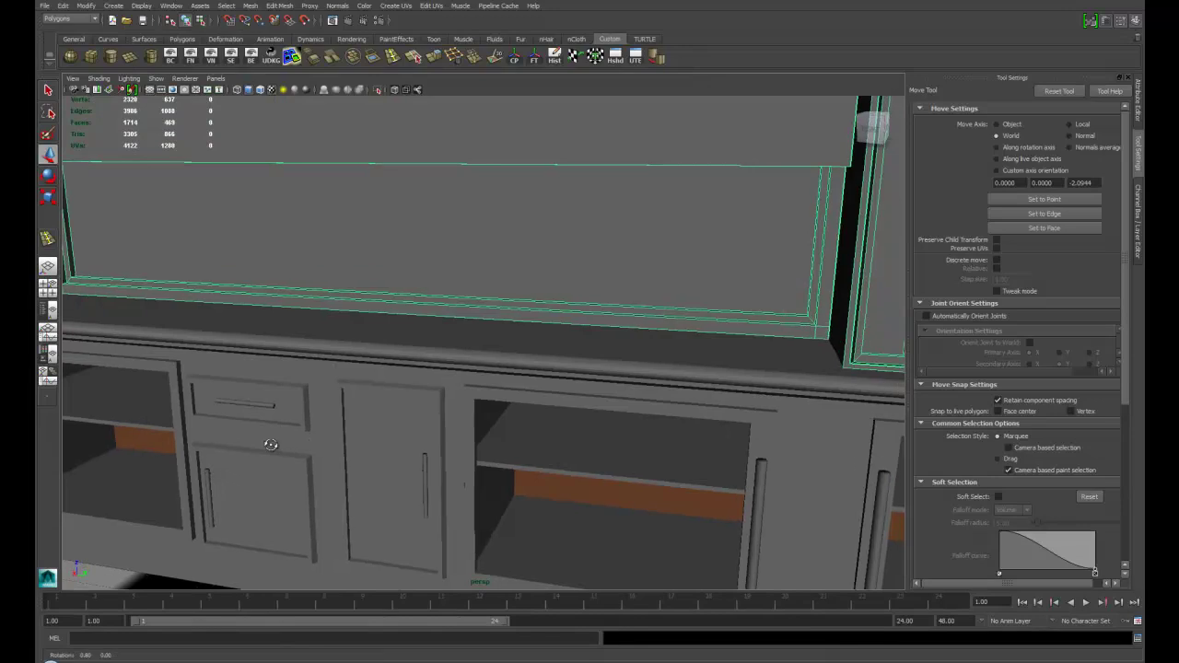
middle_click_drag(267, 444, 454, 402, "alt")
left_click_drag(454, 402, 298, 387, "alt")
middle_click_drag(298, 387, 435, 419, "alt")
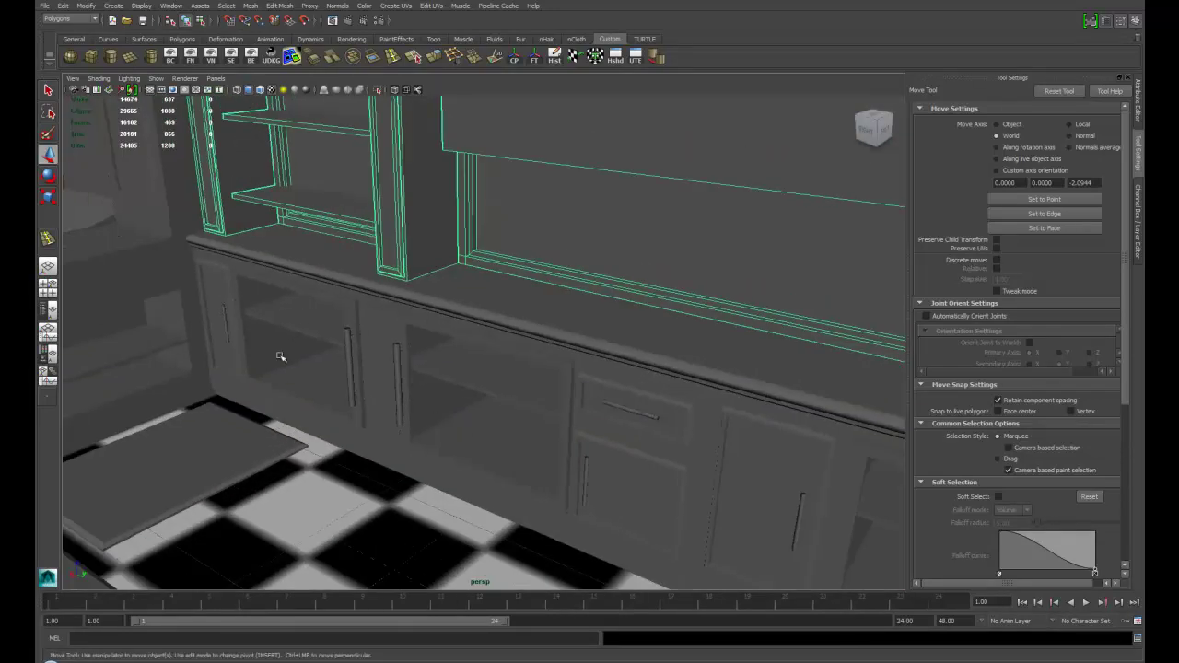
left_click_drag(346, 454, 217, 305, "alt")
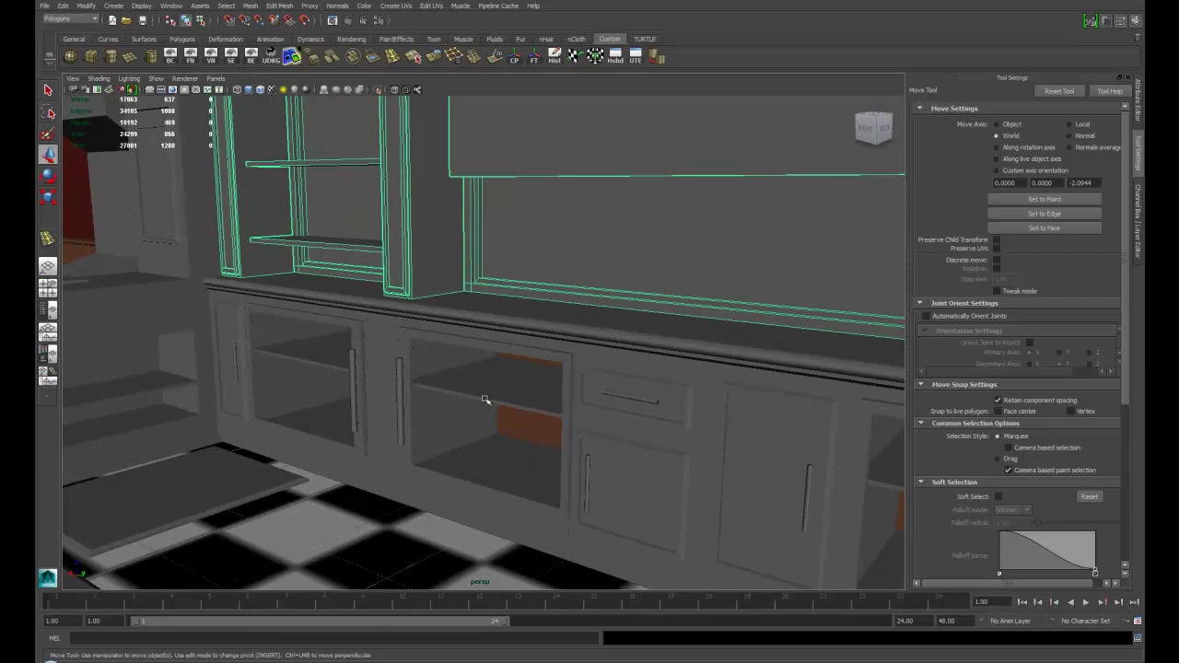
Select the lower back-bar cabinets and inspect their door handles, open shelves and end section
left_click_drag(459, 436, 574, 418, "alt")
middle_click_drag(574, 418, 387, 398, "alt")
left_click_drag(387, 398, 448, 453, "alt")
left_click(521, 390)
right_click_drag(448, 452, 510, 402, "alt")
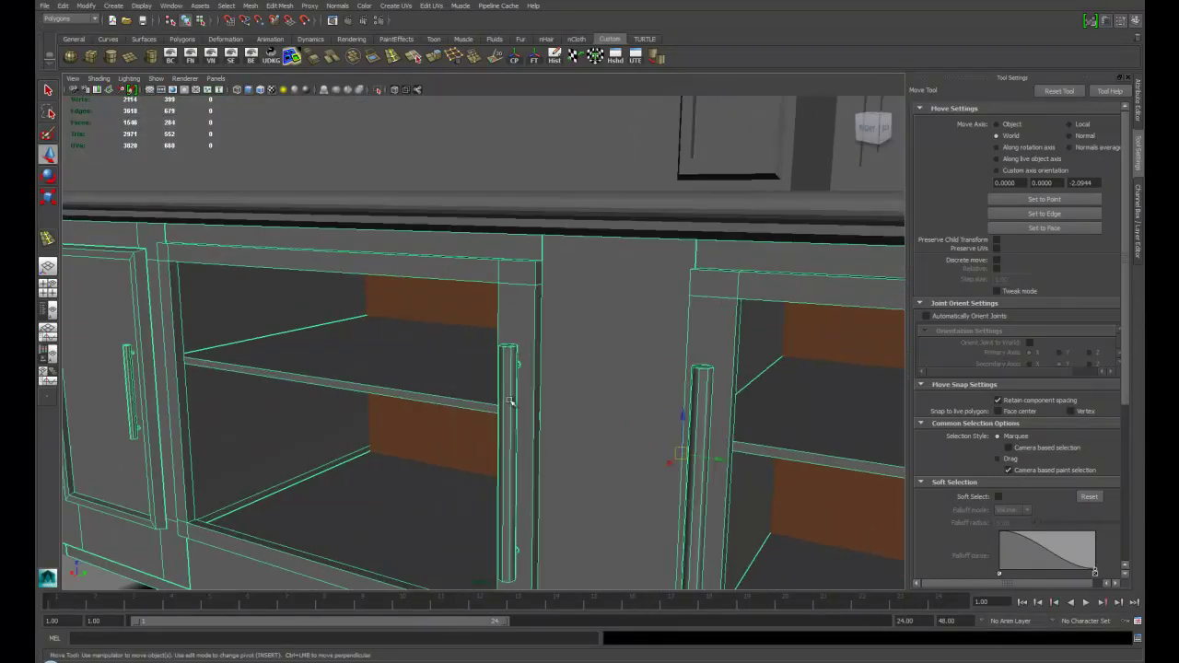
left_click_drag(476, 479, 740, 353, "alt")
middle_click_drag(739, 352, 399, 408, "alt")
left_click_drag(399, 408, 545, 354, "alt")
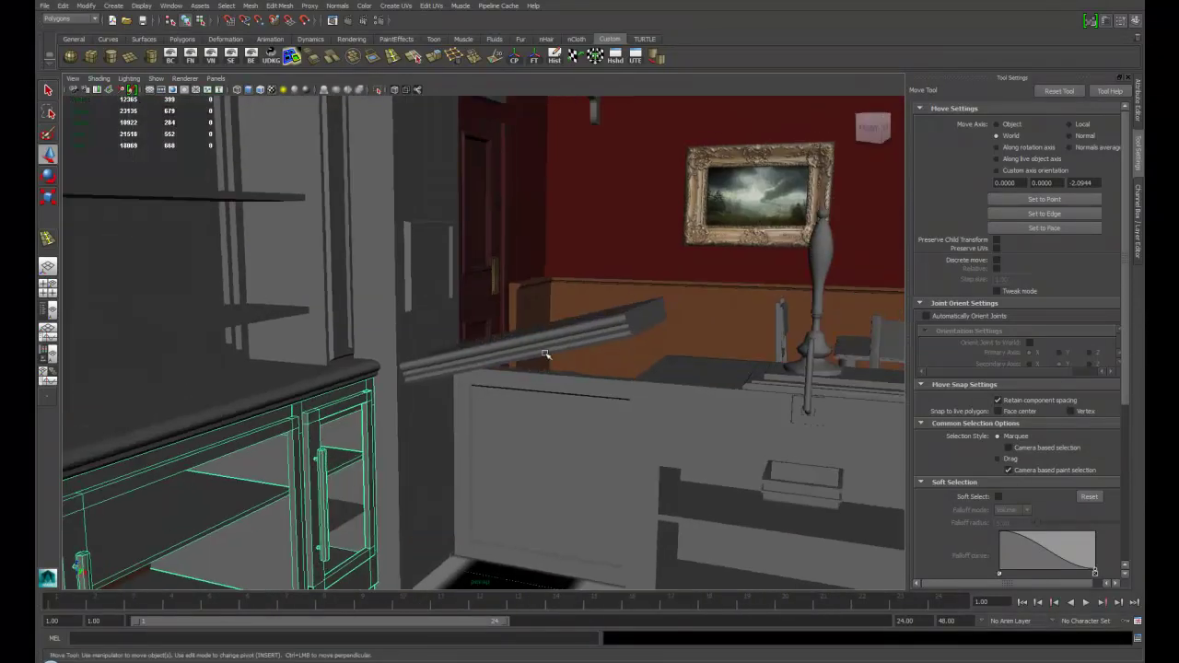
Select the raised counter hatch and the curved end section of the bar, and inspect both in context
left_click_drag(530, 418, 496, 294, "alt")
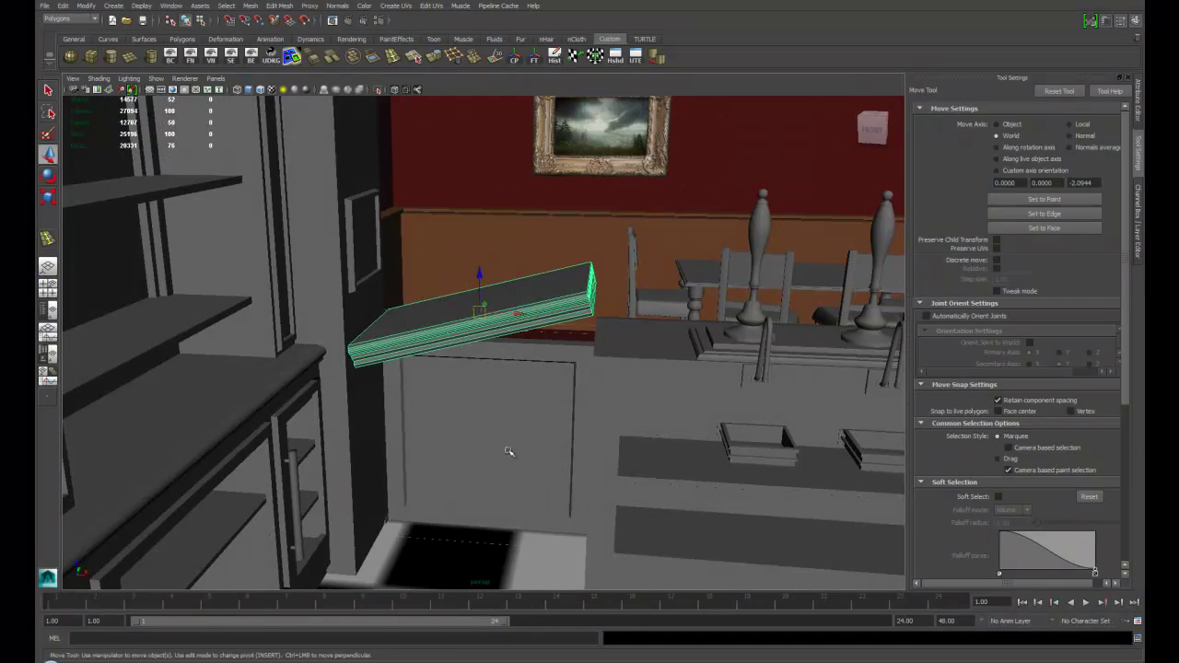
left_click_drag(553, 474, 465, 451, "alt")
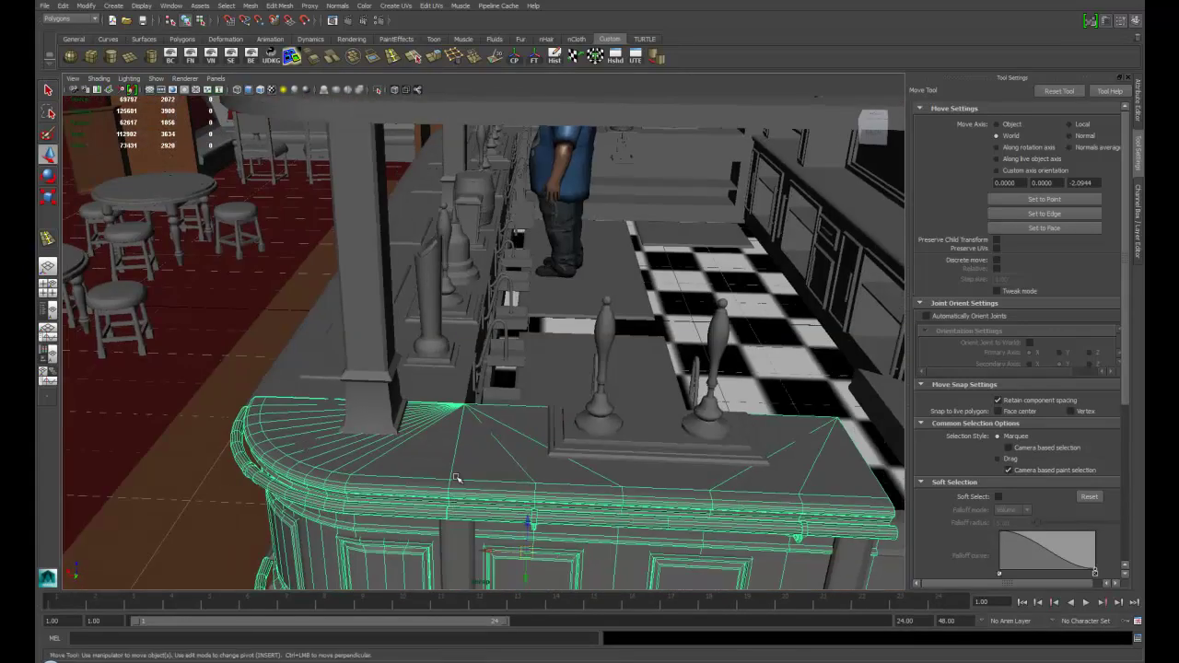
left_click_drag(456, 478, 591, 494, "alt")
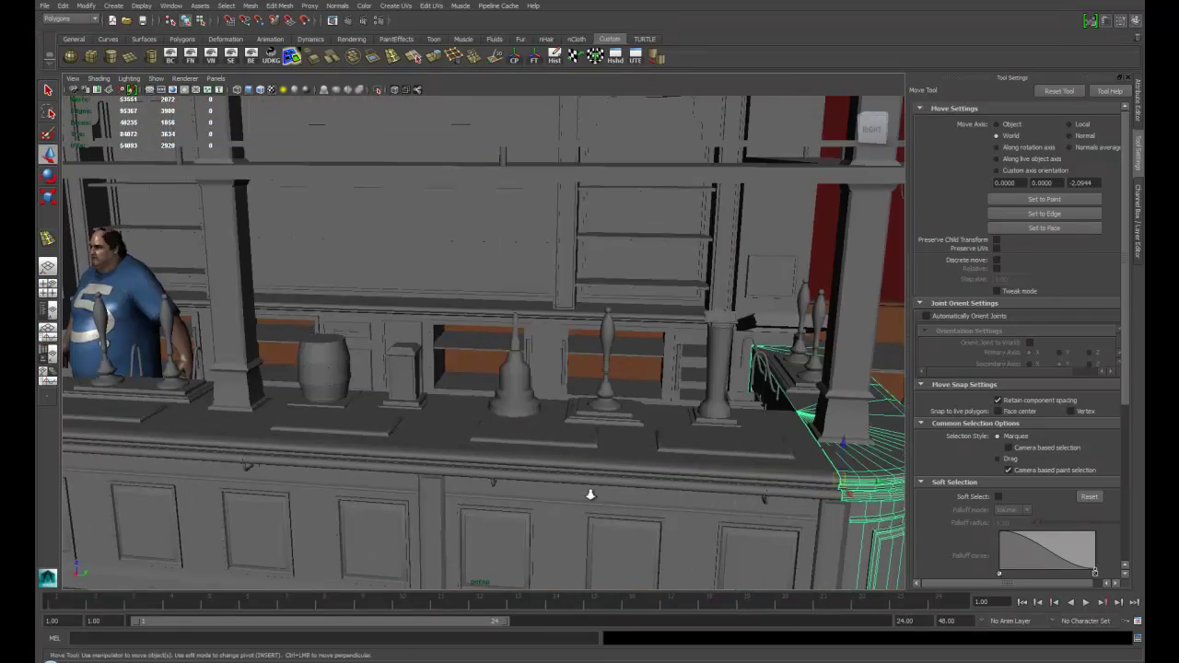
right_click_drag(590, 495, 489, 421, "alt")
Clear the selection and examine the pub interior as a whole, including the tables, bench seating, windows and wall lamps
left_click_drag(489, 421, 550, 476, "alt")
right_click_drag(549, 476, 408, 360, "alt")
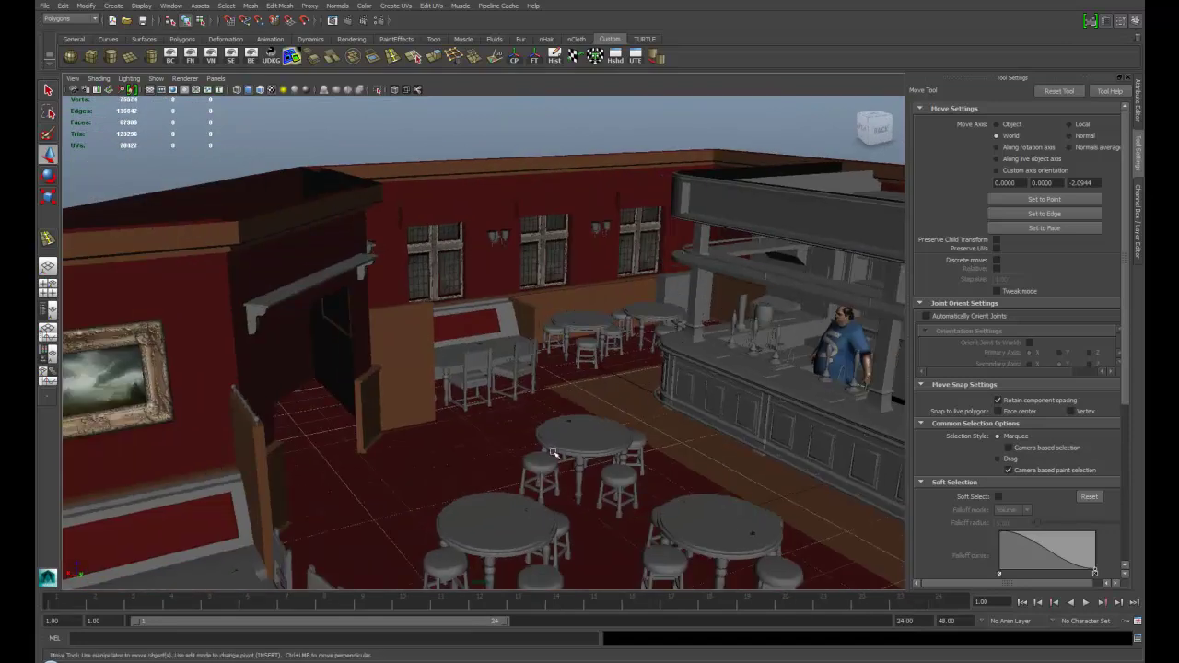
left_click_drag(553, 453, 390, 441, "alt")
left_click(308, 269)
left_click_drag(308, 269, 496, 374, "alt")
left_click_drag(455, 340, 417, 396, "alt")
left_click_drag(286, 102, 391, 395, "alt")
right_click_drag(391, 396, 710, 529, "alt")
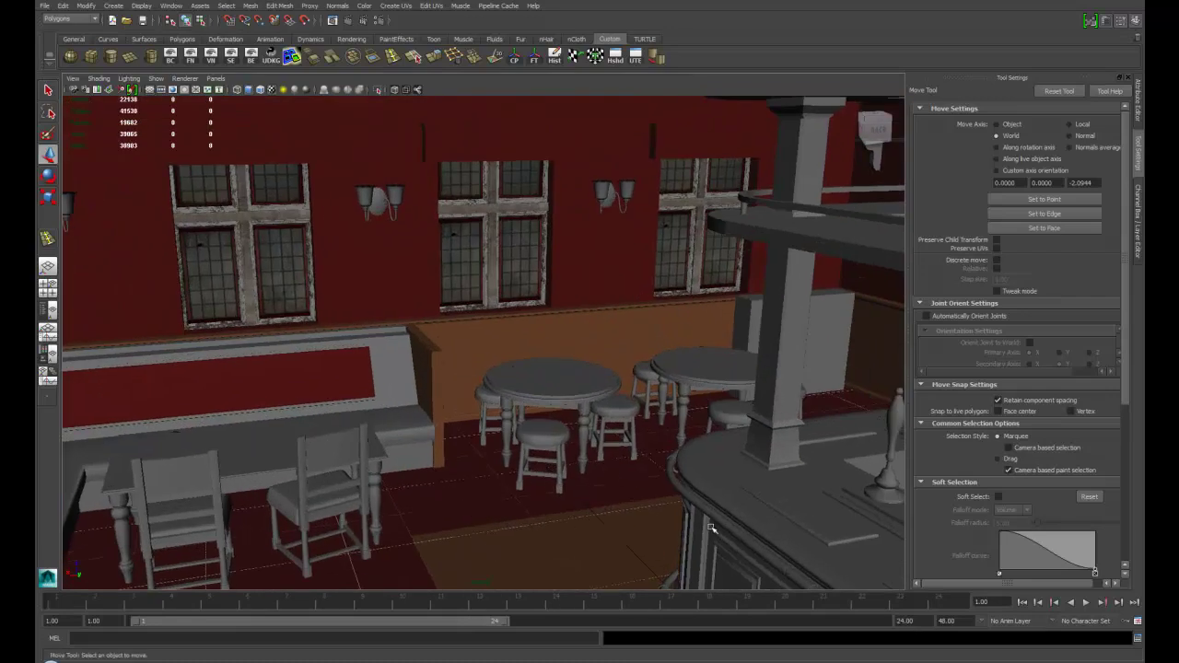
Select a straight section of the bar front and inspect its recessed panels, countertop moulding and foot rail
left_click_drag(710, 528, 618, 452, "alt")
middle_click_drag(618, 452, 322, 392, "alt")
left_click_drag(321, 392, 579, 329, "alt")
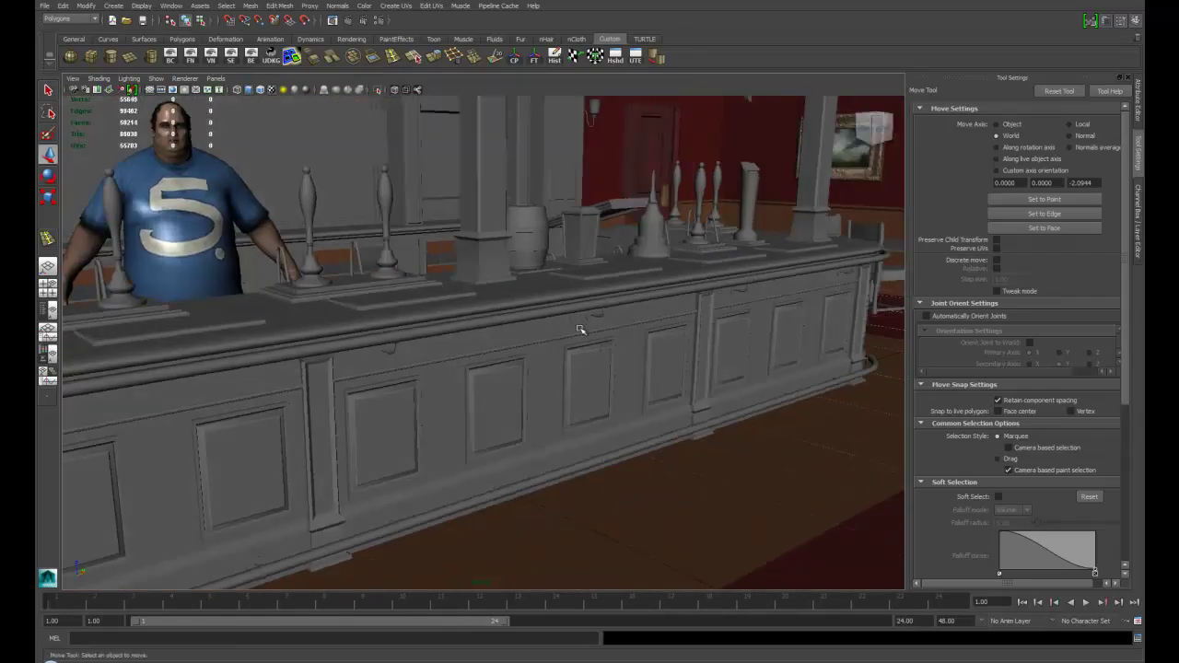
left_click(491, 394)
left_click_drag(484, 415, 379, 410, "alt")
left_click(378, 411)
right_click_drag(515, 442, 571, 458, "alt")
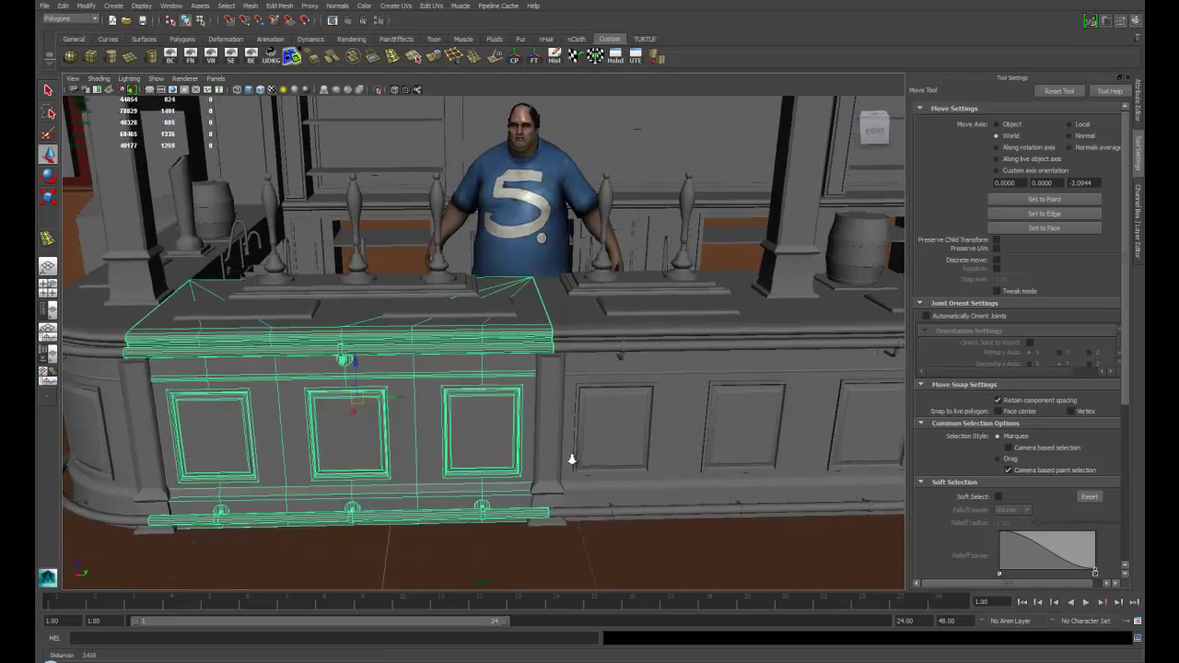
left_click_drag(572, 459, 421, 379, "alt")
Select the single hand pump on the bar counter and inspect it alongside the neighbouring dispensers
left_click(356, 201)
right_click_drag(421, 445, 466, 469, "alt")
left_click_drag(466, 469, 575, 390, "alt")
left_click(475, 458)
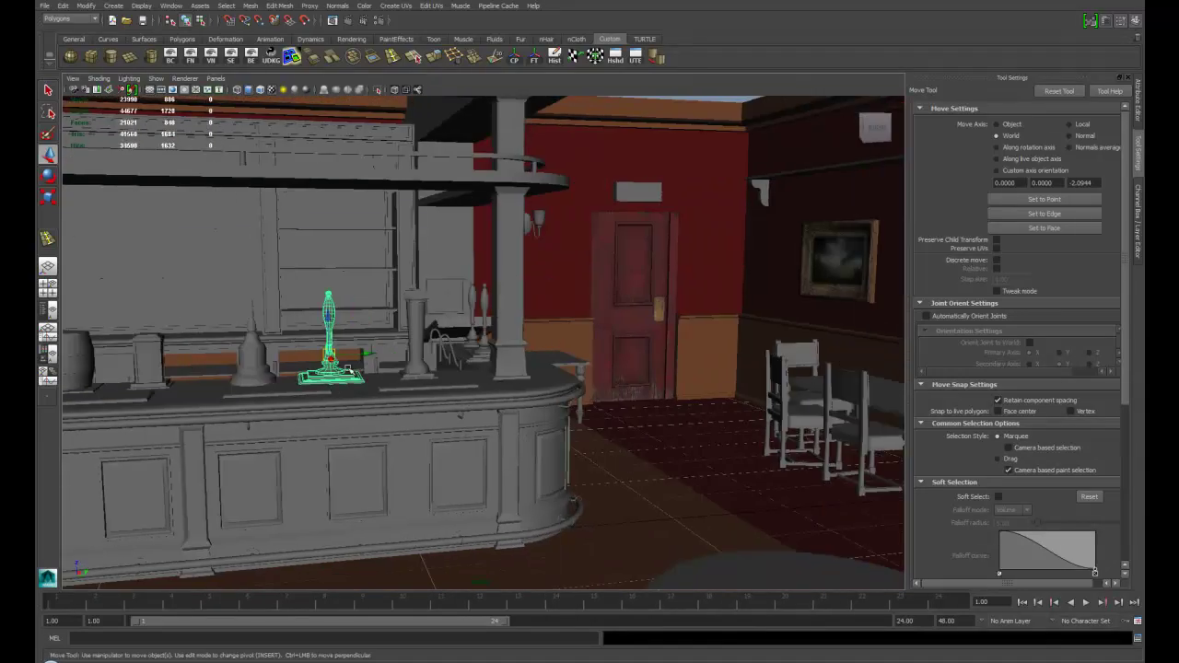
left_click_drag(350, 370, 401, 378, "alt")
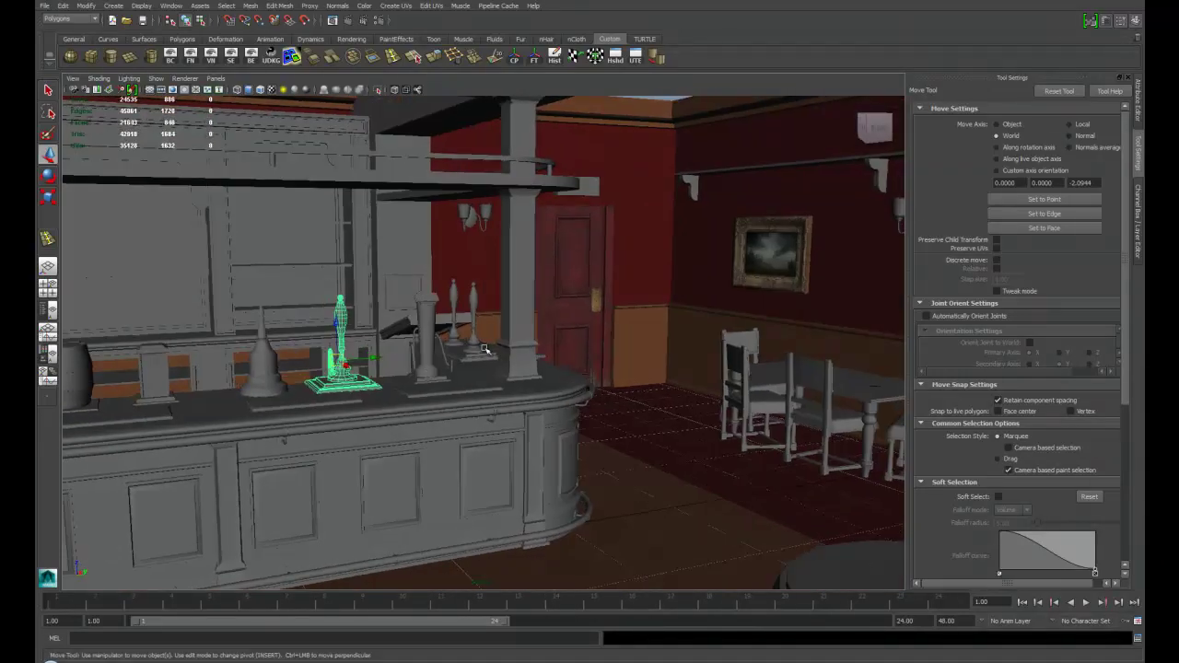
Examine the dining tables, box-shaped cabinets, wall shelves and windows along the wall opposite the bar
left_click_drag(534, 365, 330, 379, "alt")
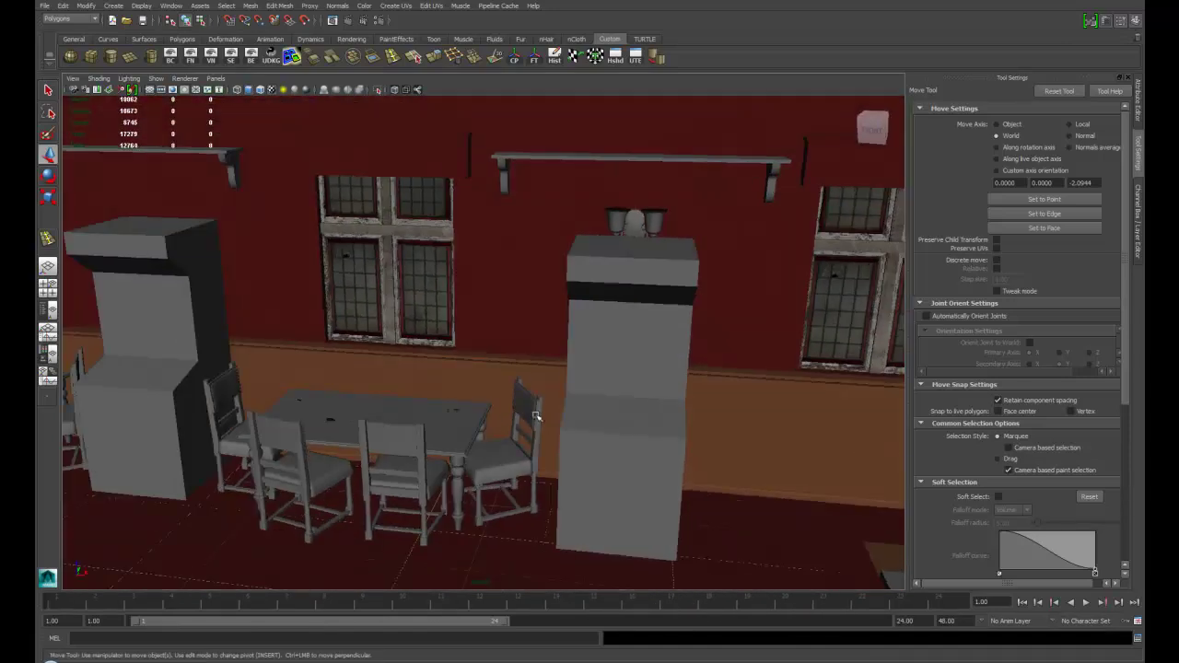
left_click_drag(535, 416, 465, 406, "alt")
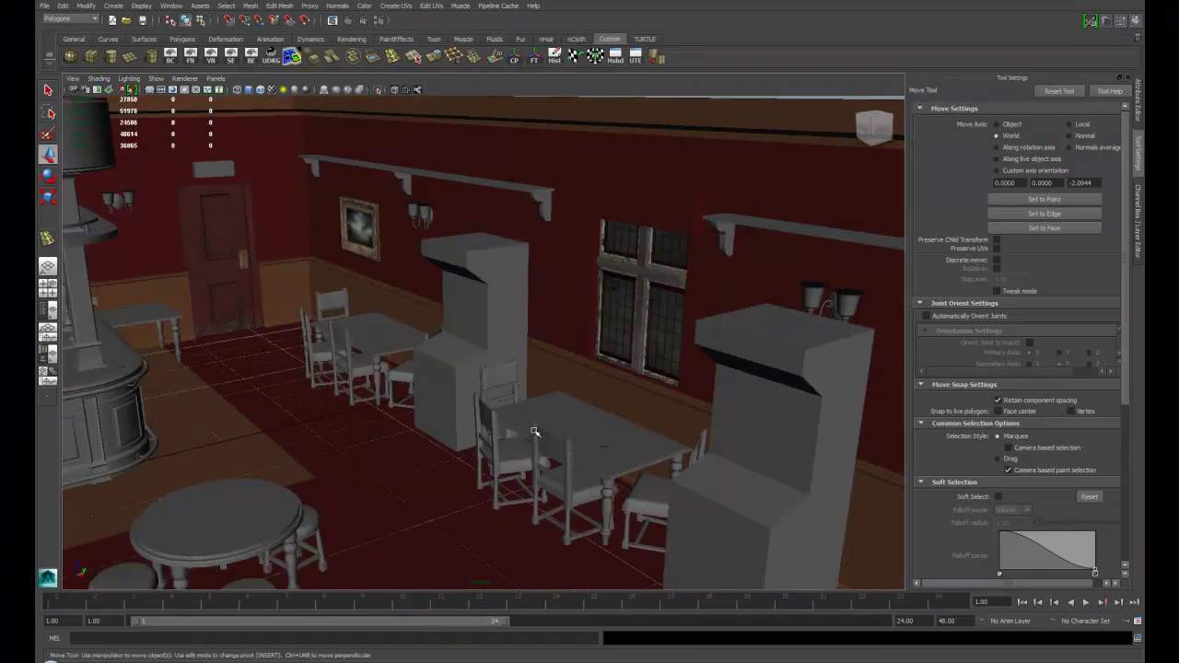
left_click_drag(310, 434, 297, 352, "alt")
Examine the whole front bar with its dispensers, columns, overhead shelf and canopy from the customer side
middle_click_drag(298, 352, 458, 360, "alt")
mouse_move(457, 360)
left_mouse_down("alt")
mouse_move(439, 431)
mouse_move(511, 421)
left_mouse_up("alt")
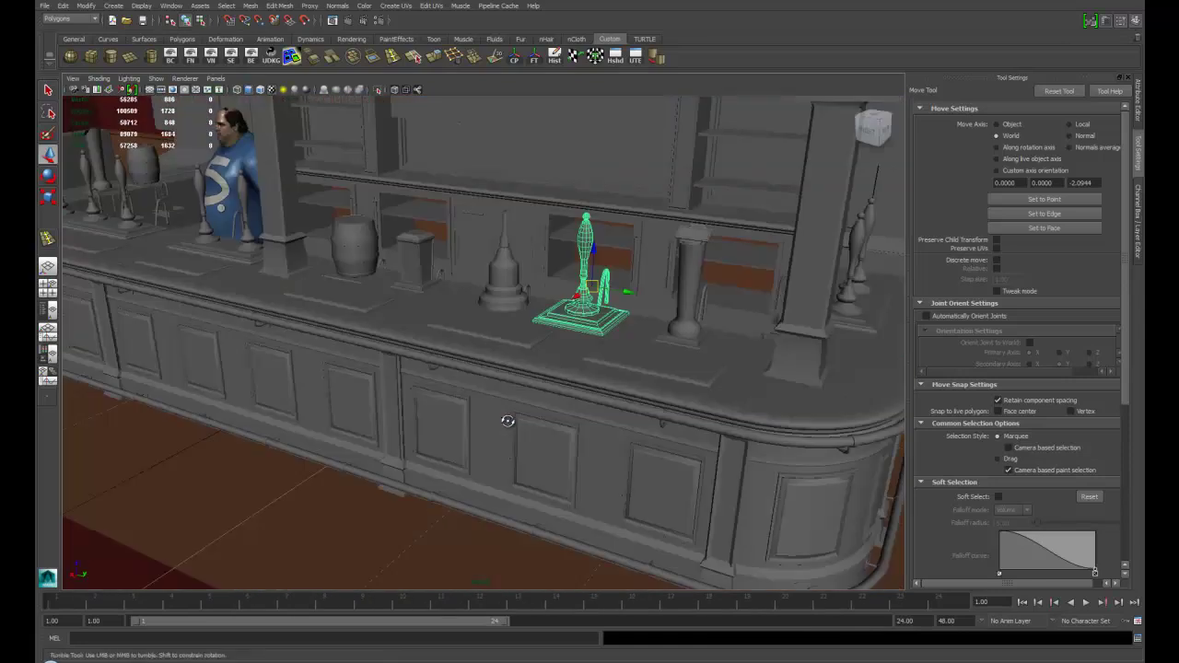
right_click_drag(511, 421, 452, 422, "alt")
middle_click_drag(451, 422, 617, 406, "alt")
left_click_drag(617, 406, 437, 418, "alt")
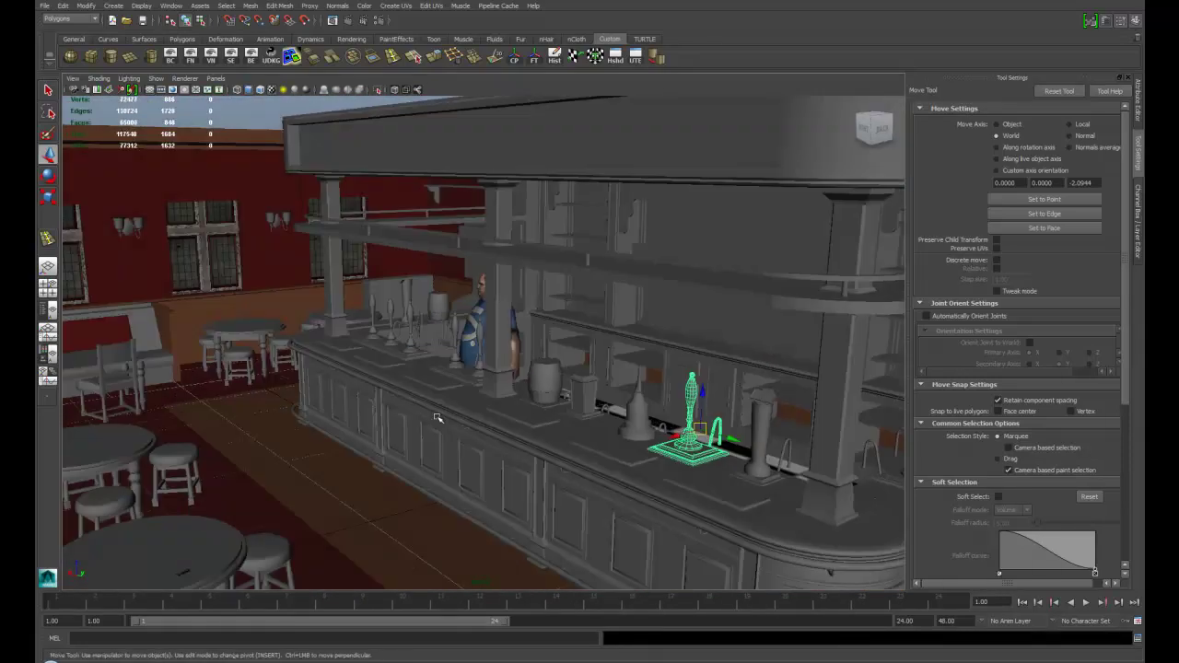